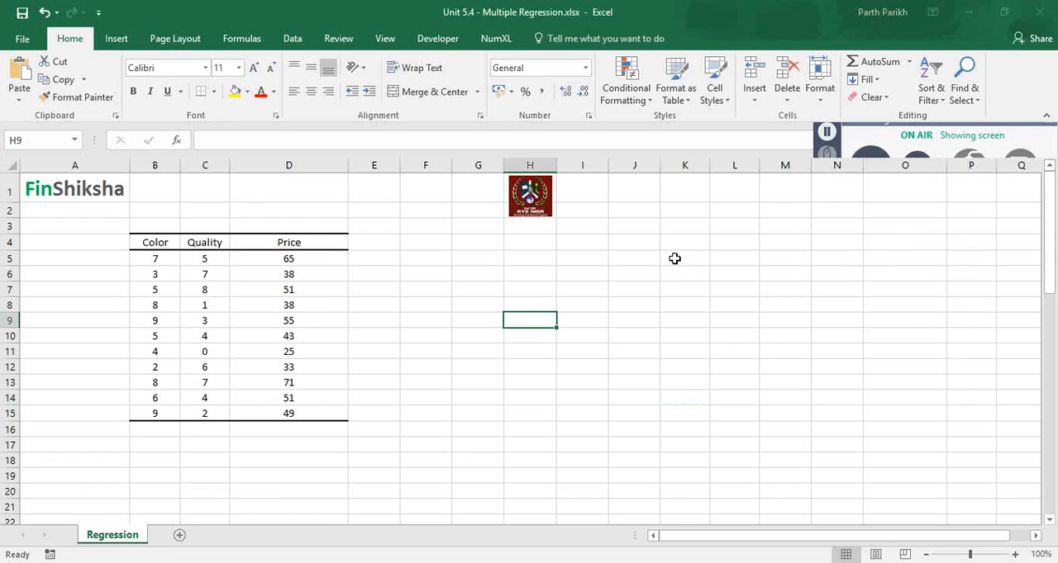
# Step: Enter the regression equation "Y = mX1 + nX2 + C" in cell A4, beside the Color, Quality and Price table
pyautogui.click(268, 255)
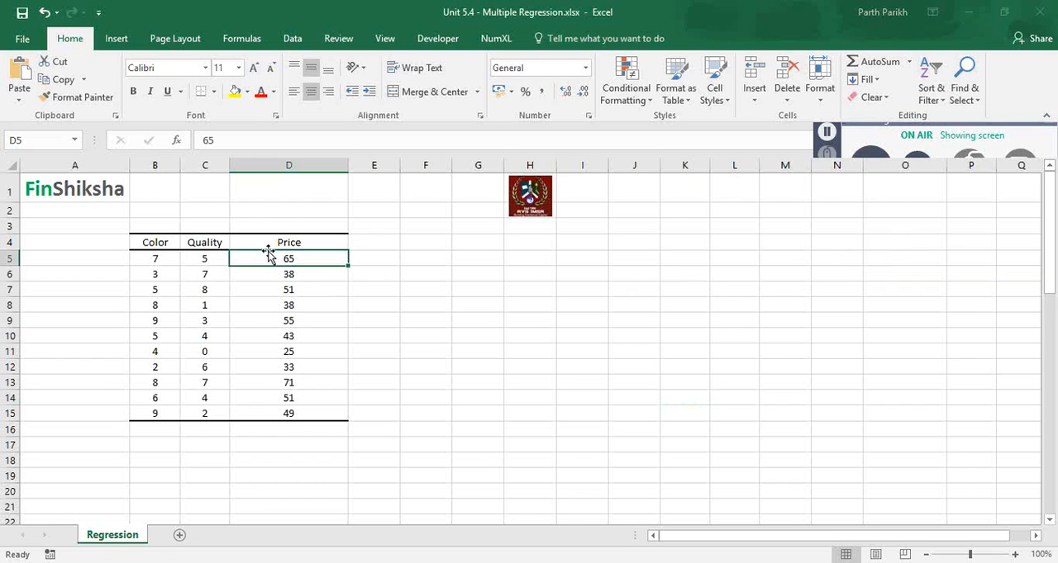
pyautogui.press('Left')
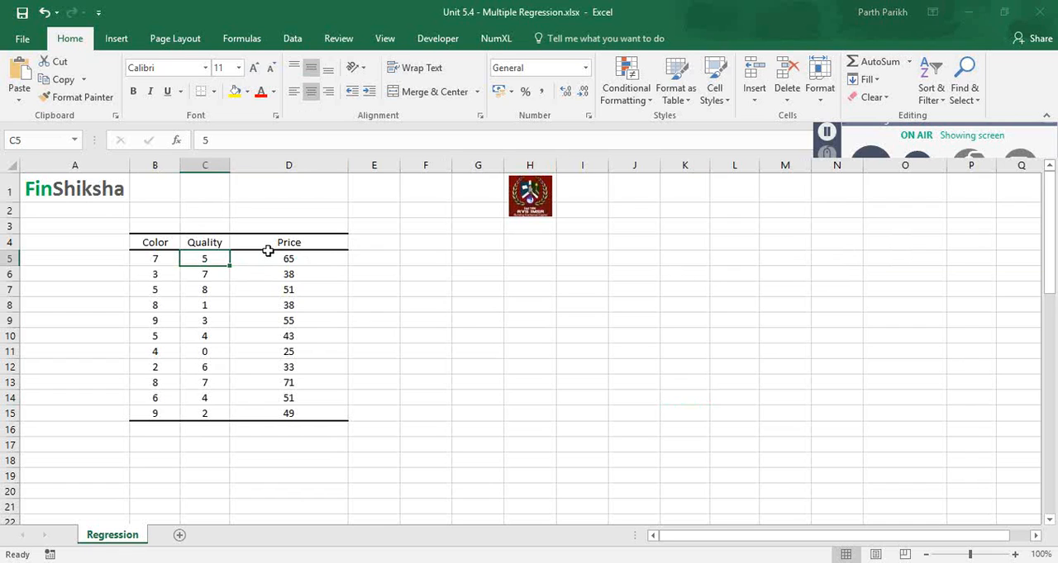
pyautogui.press('Home')
pyautogui.press('Up')
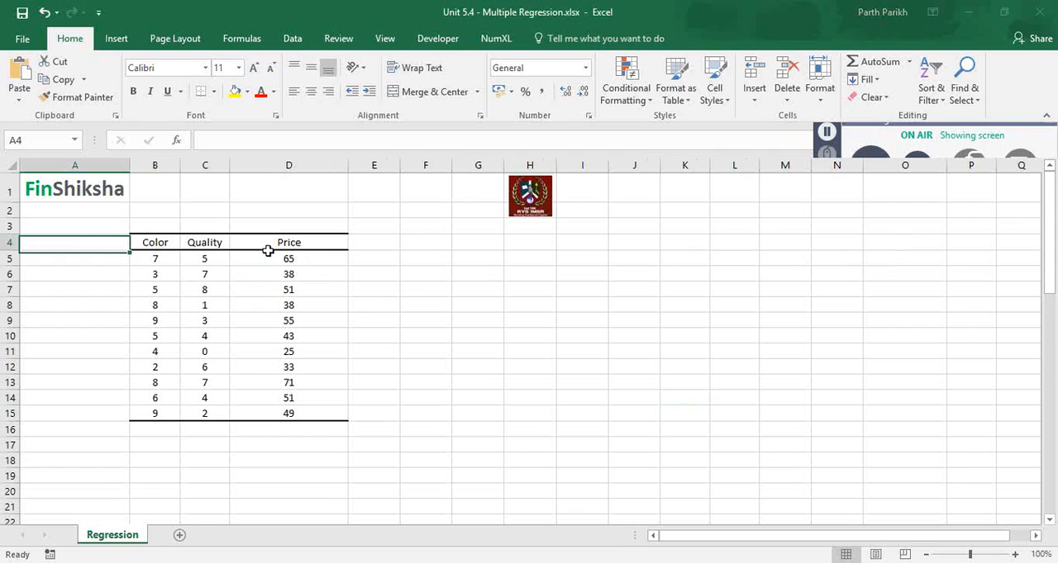
pyautogui.write('Y =')
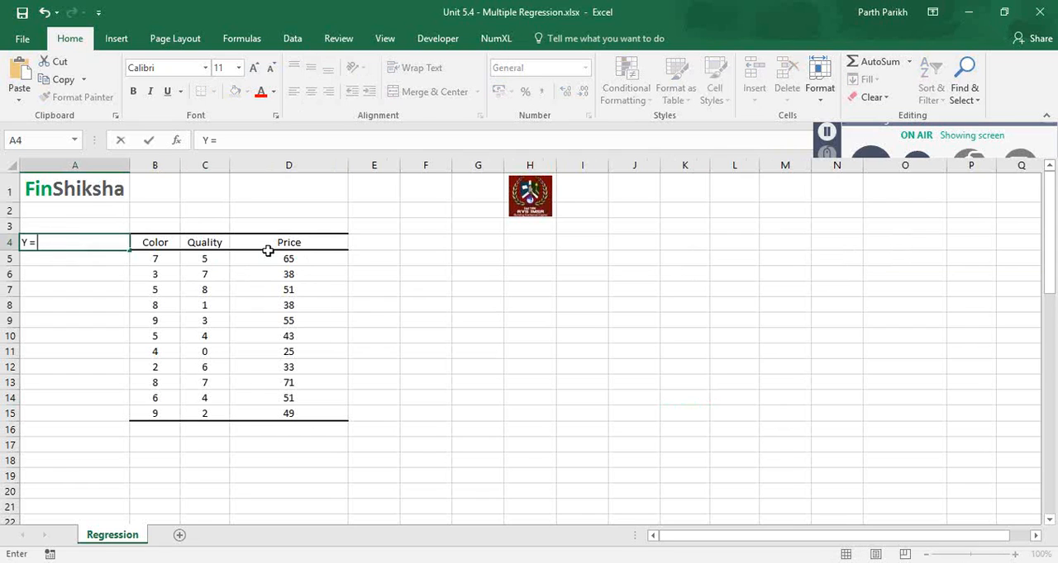
pyautogui.write(' mX1 + nX2 + c')
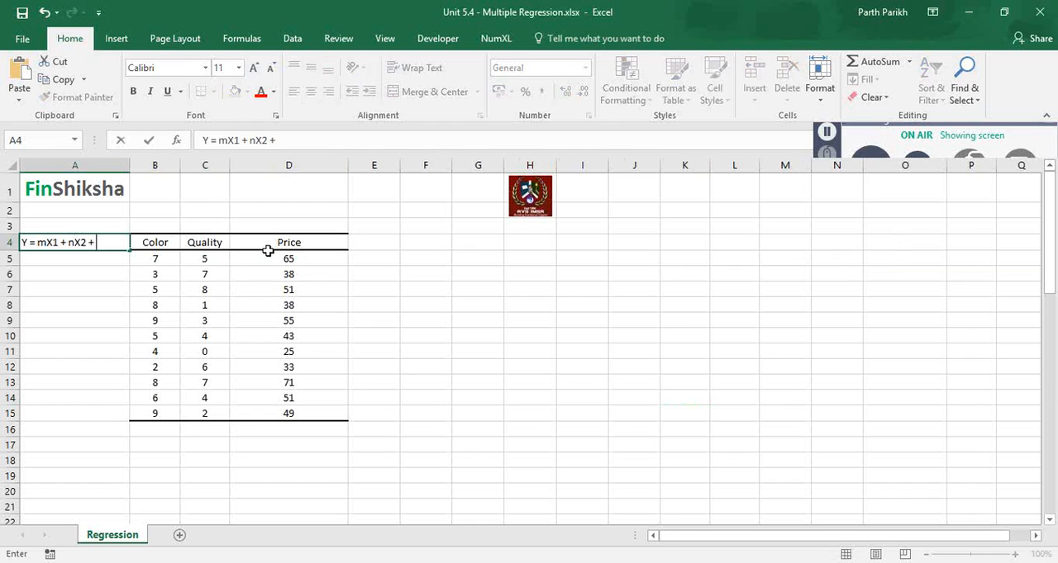
pyautogui.press('Return')
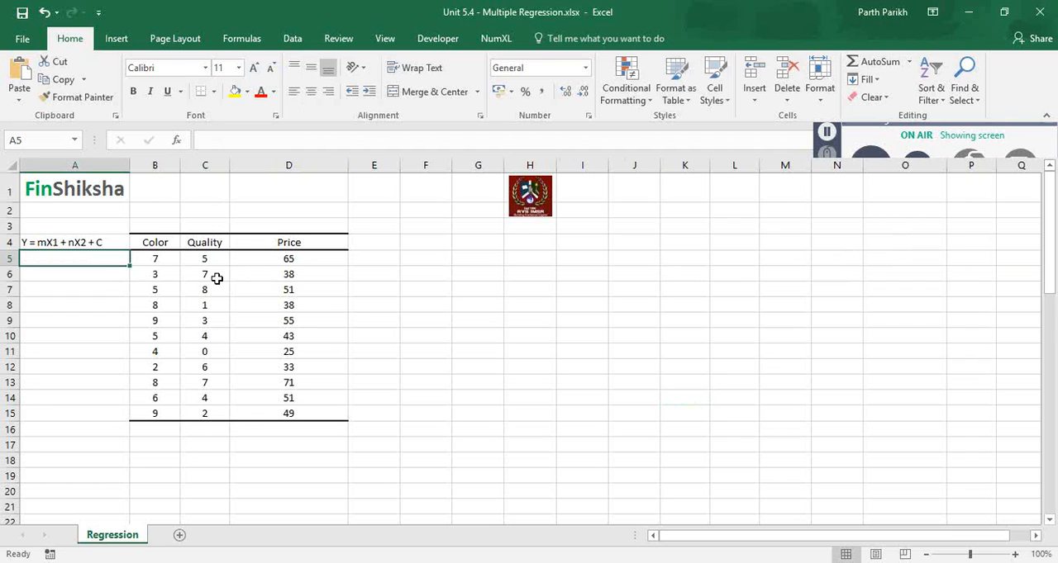
# Step: Freeze the panes above row 3 so the two logo rows stay in view
pyautogui.click(11, 228)
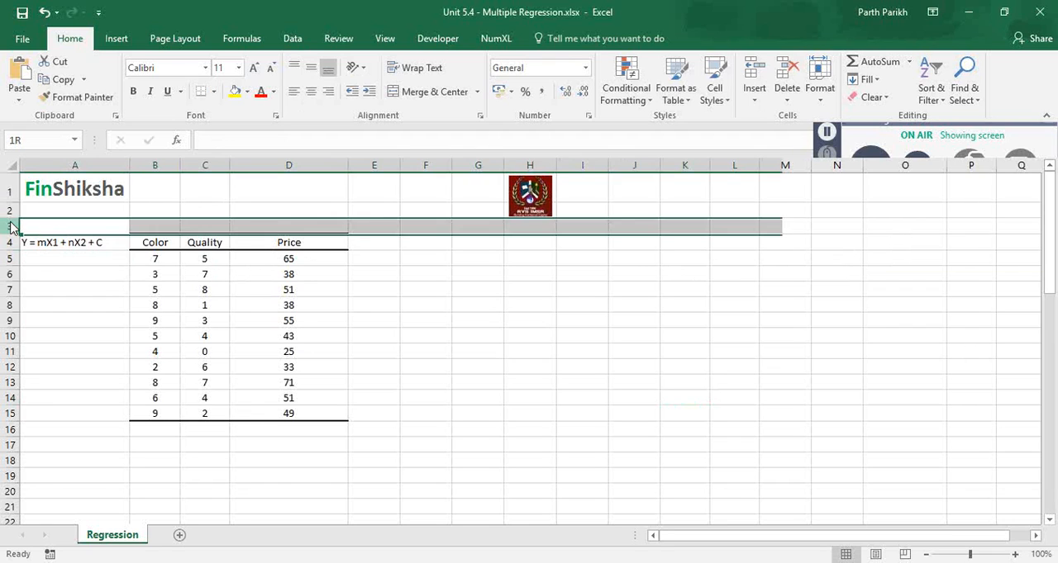
pyautogui.click(385, 39)
pyautogui.click(502, 93)
pyautogui.click(522, 116)
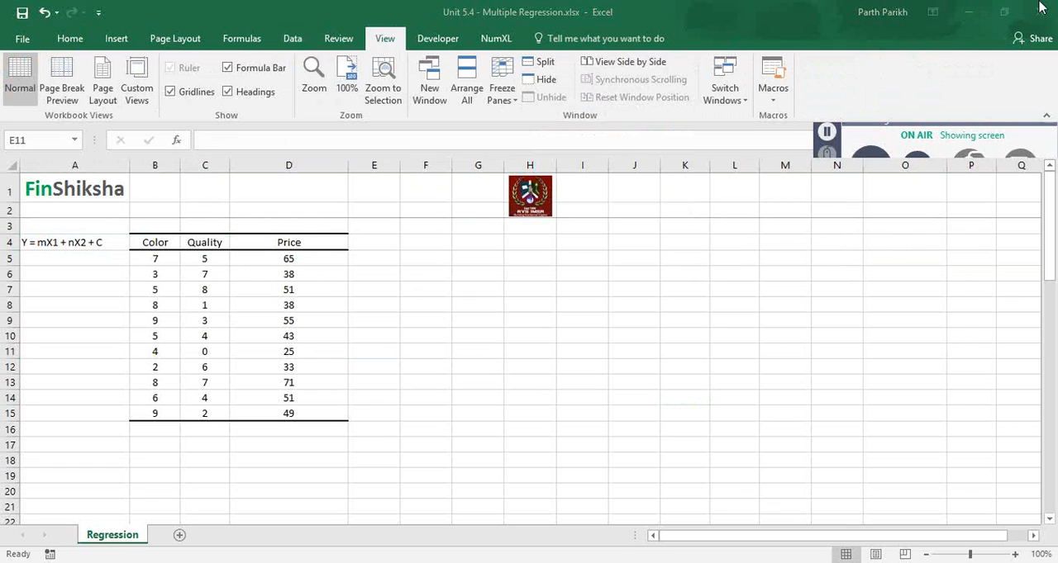
# Step: Open the Regression tool from the Data Analysis tools
pyautogui.click(292, 42)
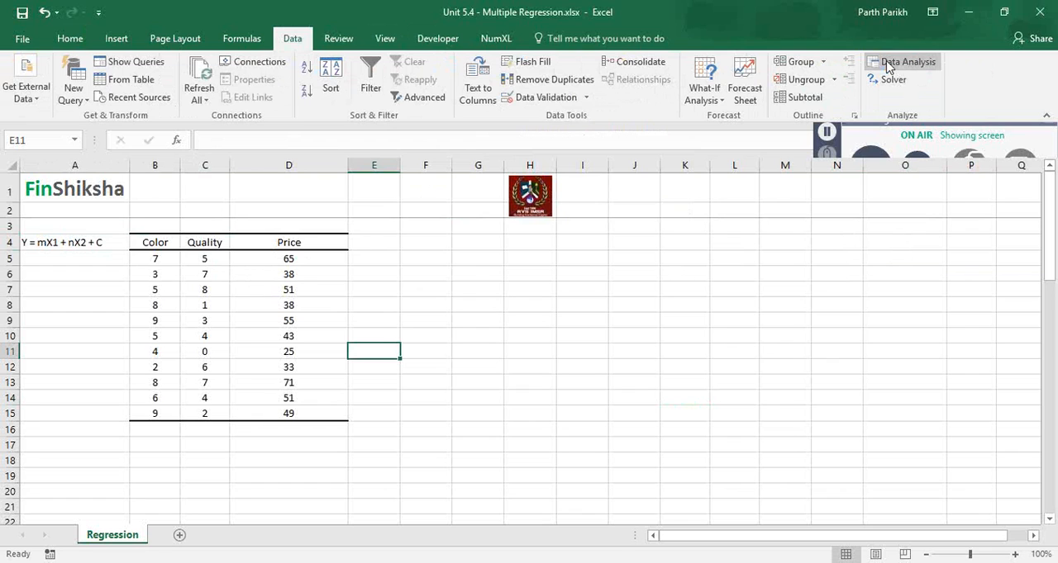
pyautogui.click(888, 66)
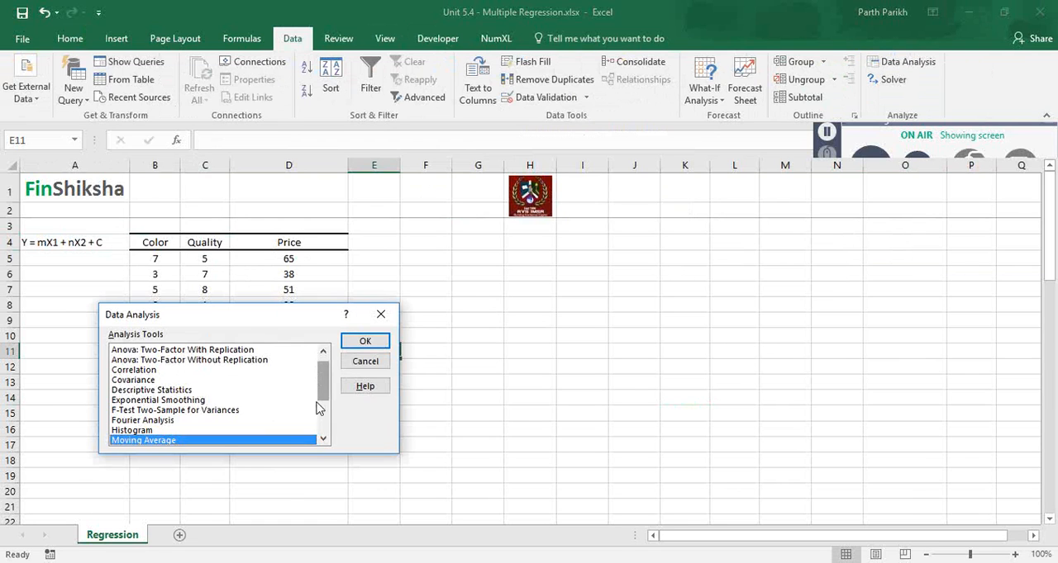
pyautogui.scroll(-3, 320, 378)
pyautogui.press('Down')
pyautogui.press('Down')
pyautogui.press('Down')
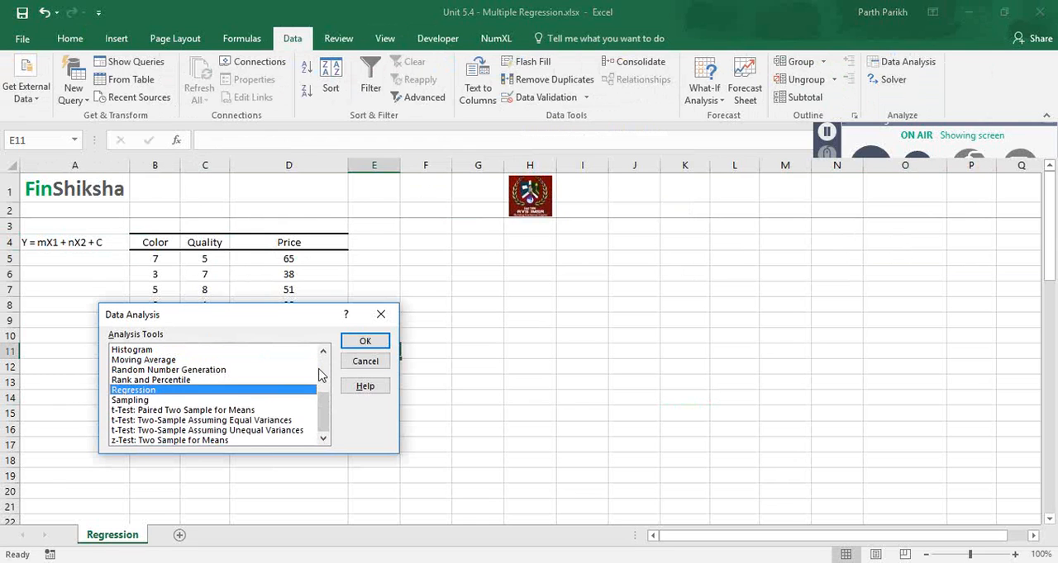
pyautogui.click(363, 342)
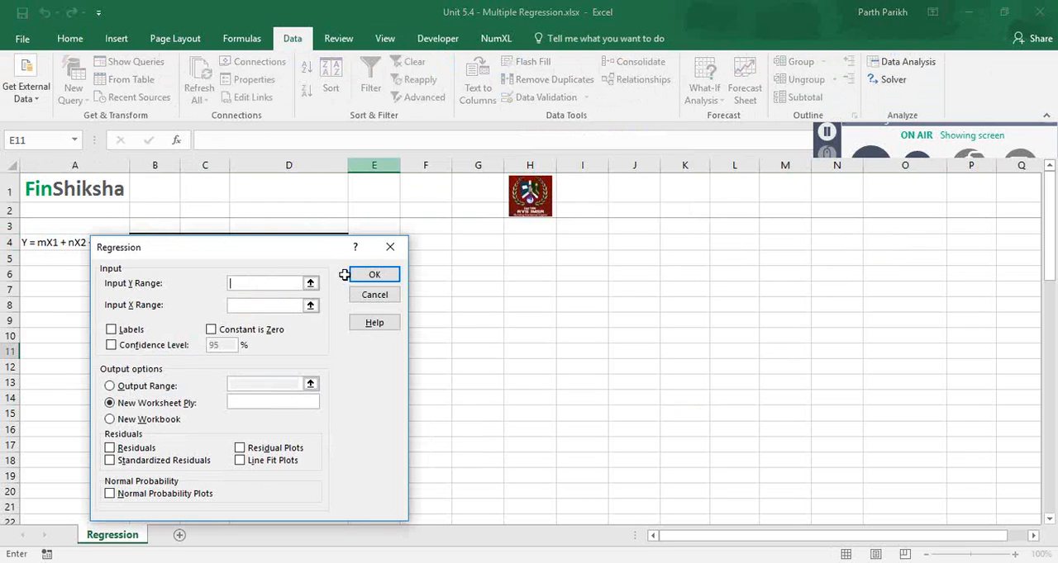
# Step: Set the regression's Y range to D4:D15 and X range to B4:C15, with labels included
pyautogui.moveTo(266, 261); pyautogui.dragTo(555, 218)
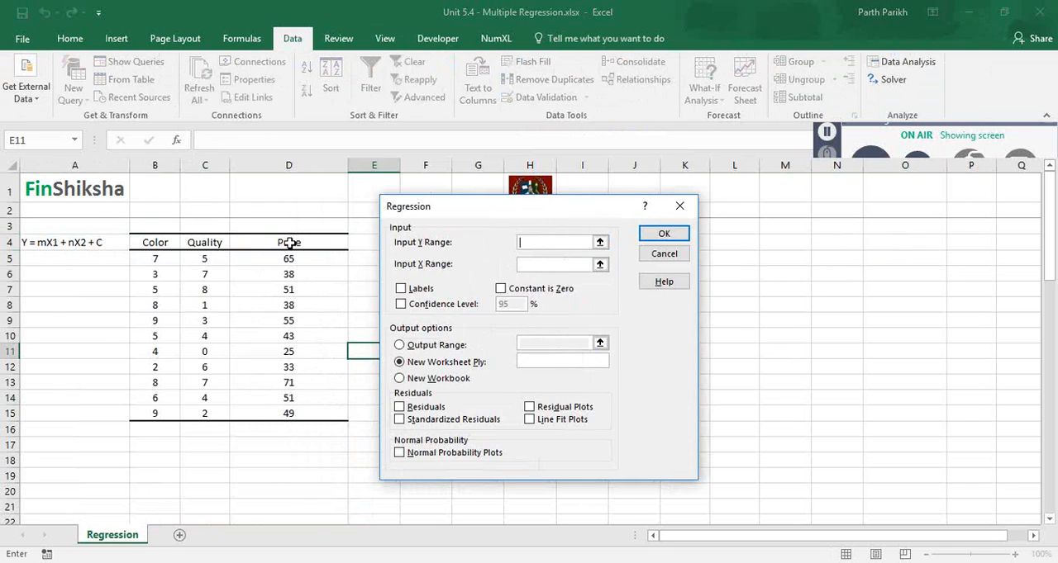
pyautogui.moveTo(289, 242); pyautogui.dragTo(286, 415)
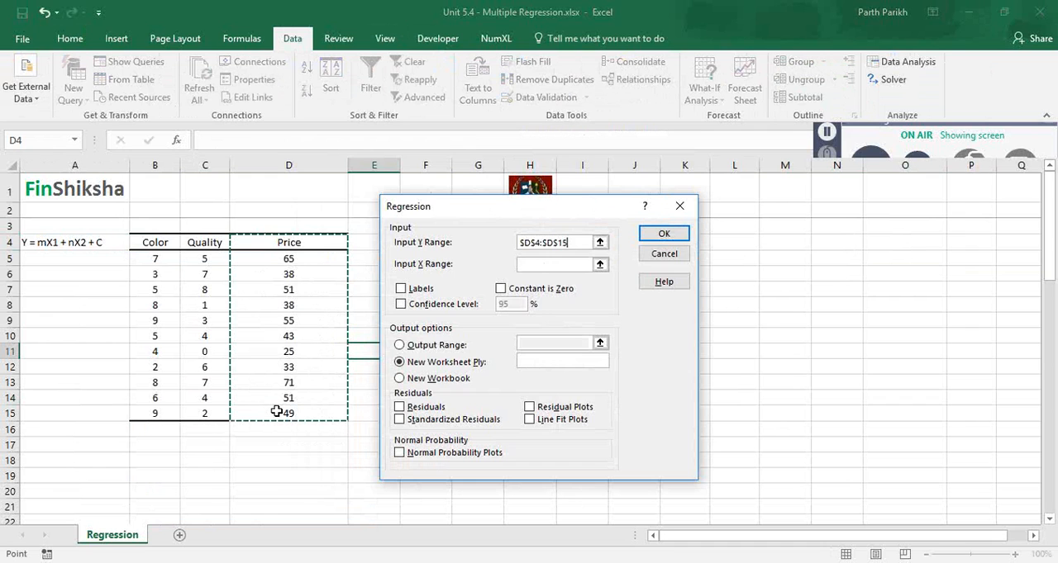
pyautogui.press('Tab')
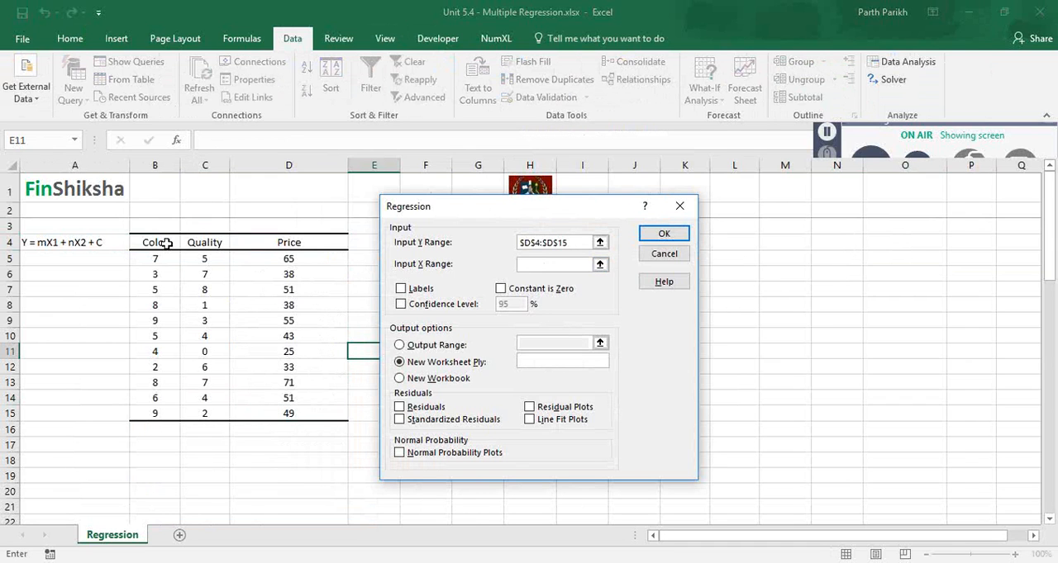
pyautogui.moveTo(167, 243); pyautogui.dragTo(192, 413)
pyautogui.click(401, 289)
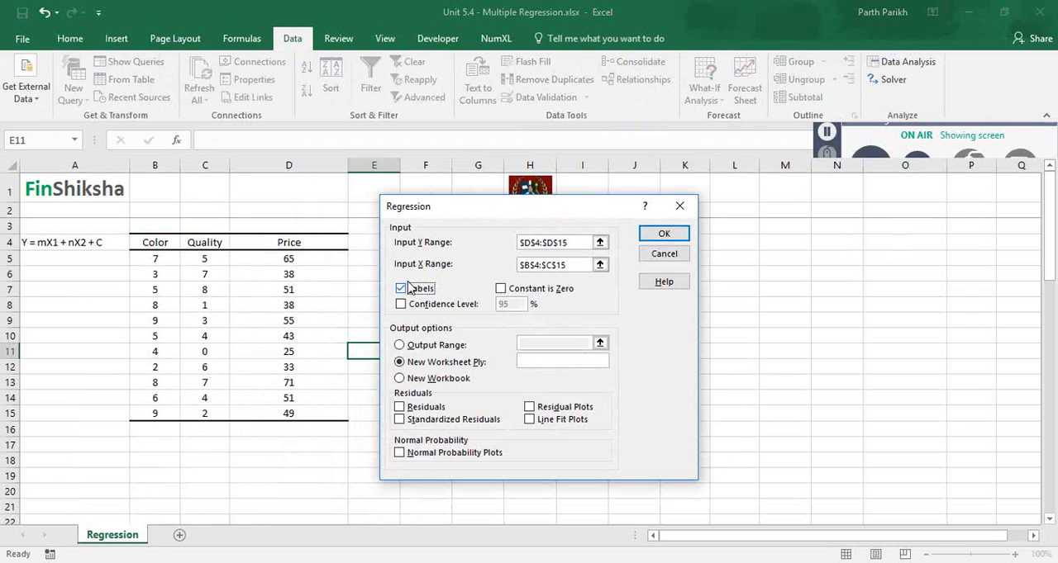
# Step: Run the regression with residuals at the default confidence level, output to A19, and allow overwriting of the existing data there
pyautogui.click(400, 346)
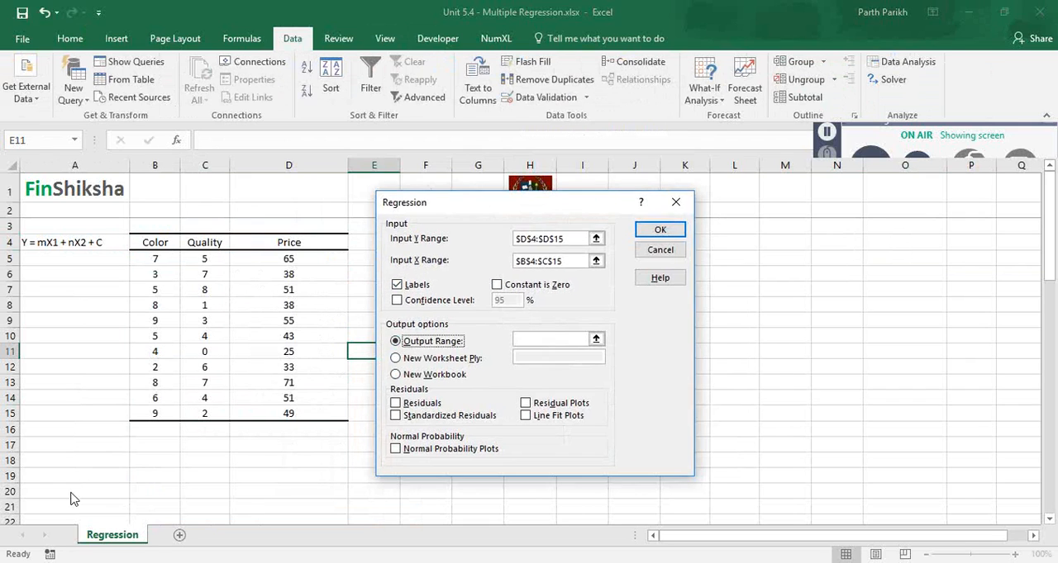
pyautogui.click(534, 339)
pyautogui.click(46, 478)
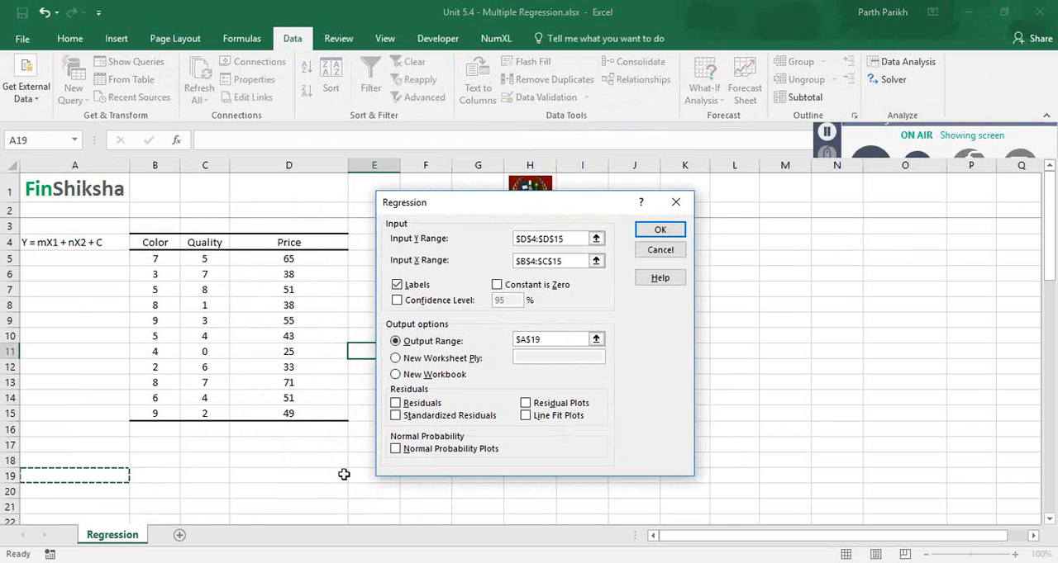
pyautogui.click(394, 404)
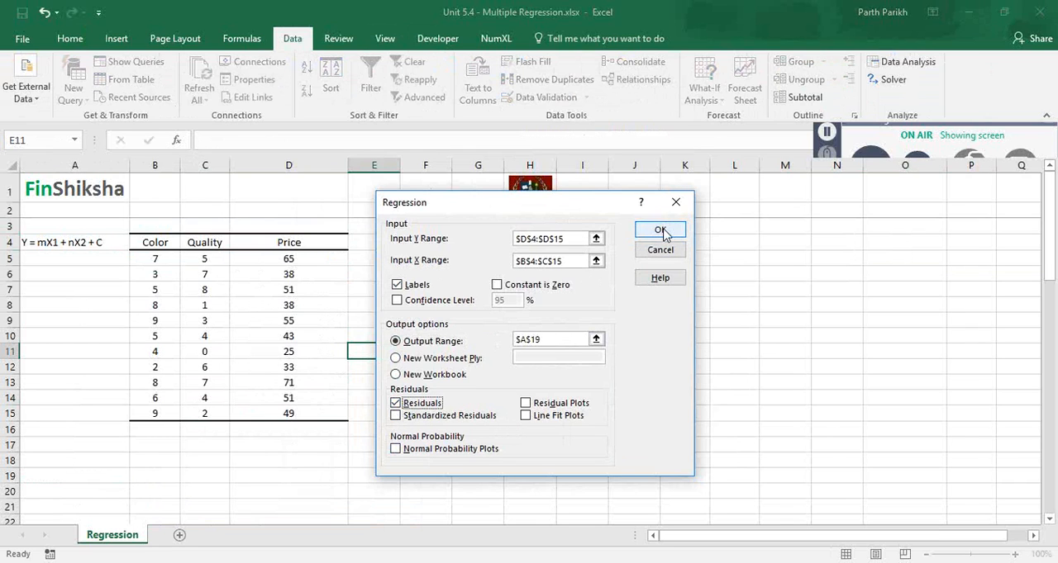
pyautogui.click(394, 299)
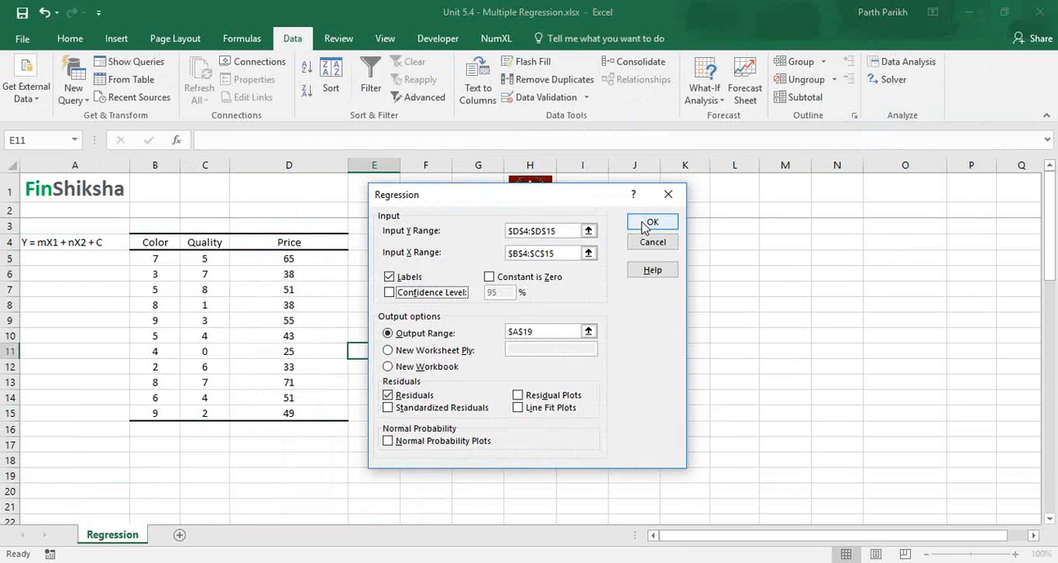
pyautogui.click(650, 223)
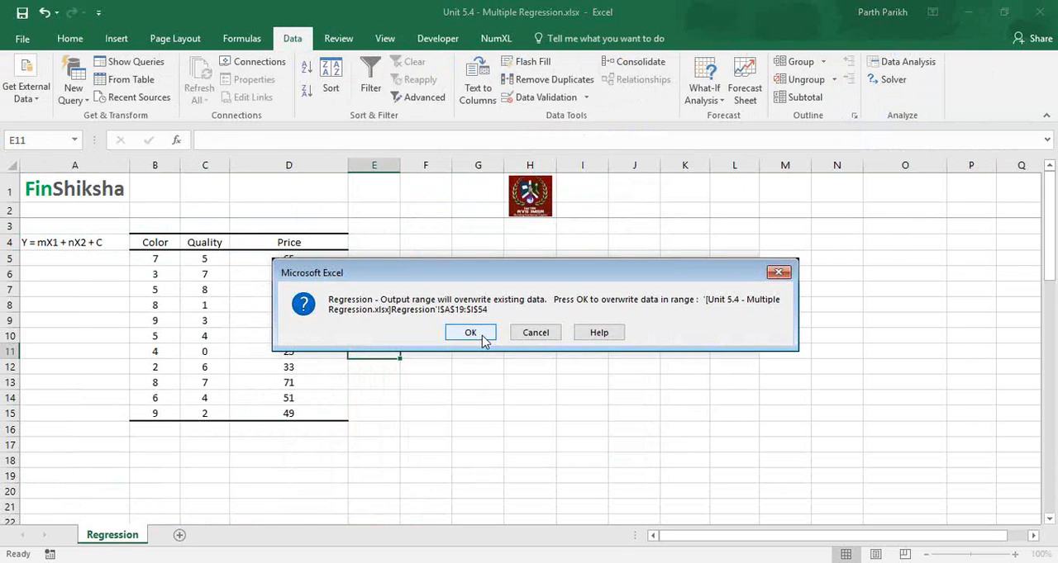
pyautogui.click(470, 332)
# Step: Delete the leftover Forecast vs Actual chart and the old yearly data in B55:C61 below the residual output
pyautogui.press('Down')
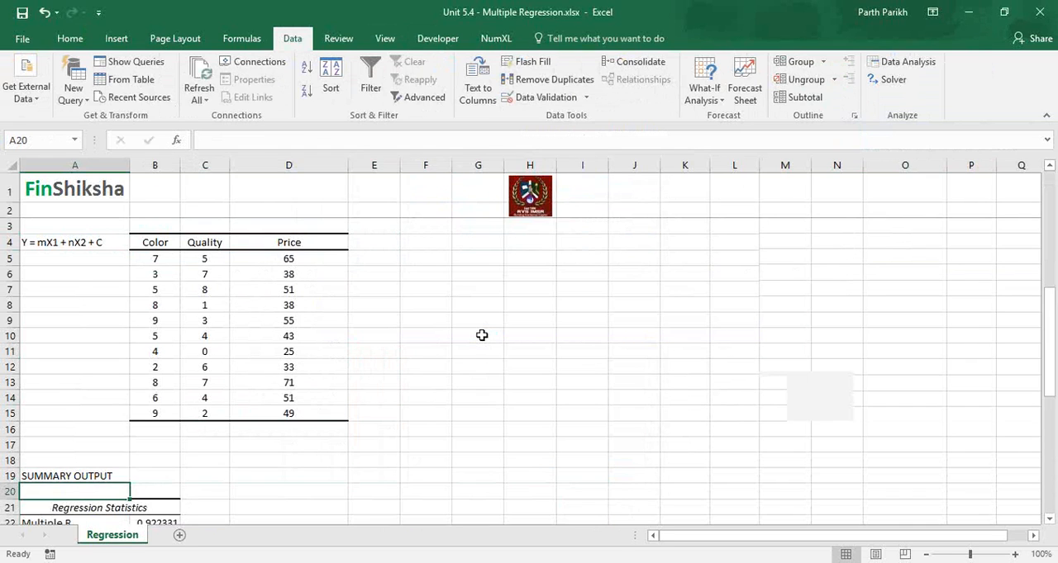
pyautogui.press('pagedown')
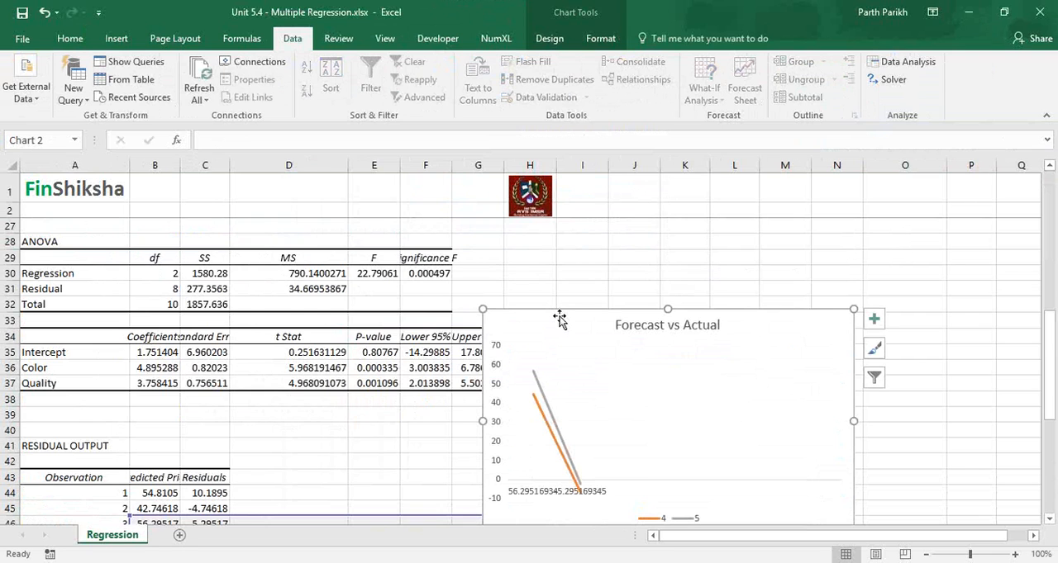
pyautogui.moveTo(154, 382); pyautogui.dragTo(214, 477)
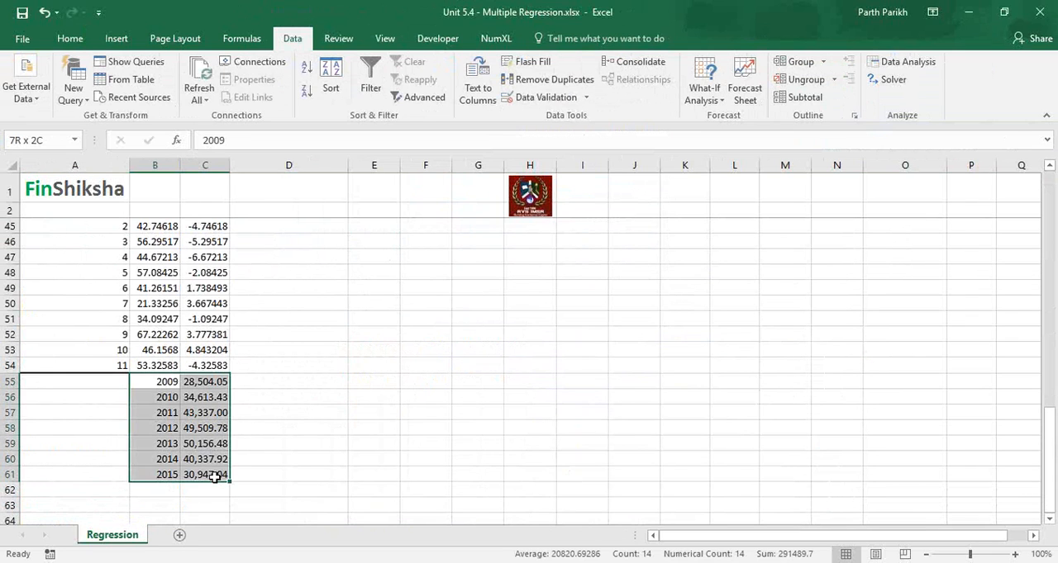
pyautogui.press('Delete')
pyautogui.press('Up')
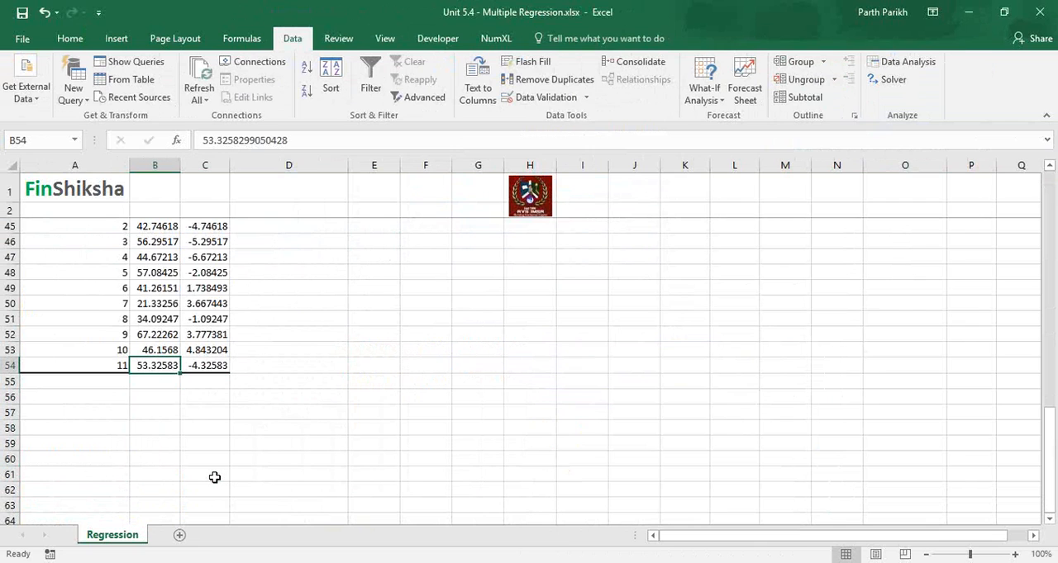
# Step: Examine the residual output, the Regression Statistics block and the source data table above it
pyautogui.press('Up')
pyautogui.press('Up')
pyautogui.press('Up')
pyautogui.press('Up')
pyautogui.press('Up')
pyautogui.press('Up')
pyautogui.press('Up')
pyautogui.press('Up')
pyautogui.press('Up')
pyautogui.press('Up')
pyautogui.press('Up')
pyautogui.press('Up')
pyautogui.press('Up')
pyautogui.press('Up')
pyautogui.press('Up')
pyautogui.press('Up')
pyautogui.press('Up')
pyautogui.press('Up')
pyautogui.press('Up')
pyautogui.press('Up')
pyautogui.press('Down')
pyautogui.press('Down')
pyautogui.press('Down')
pyautogui.press('Down')
pyautogui.press('Down')
pyautogui.press('Down')
pyautogui.press('Down')
pyautogui.press('Down')
pyautogui.press('Down')
pyautogui.press('Down')
pyautogui.press('Down')
pyautogui.press('Down')
pyautogui.press('Down')
pyautogui.press('Down')
pyautogui.press('Down')
pyautogui.press('Down')
pyautogui.press('Down')
pyautogui.press('Down')
pyautogui.press('Up')
pyautogui.press('Up')
pyautogui.press('Up')
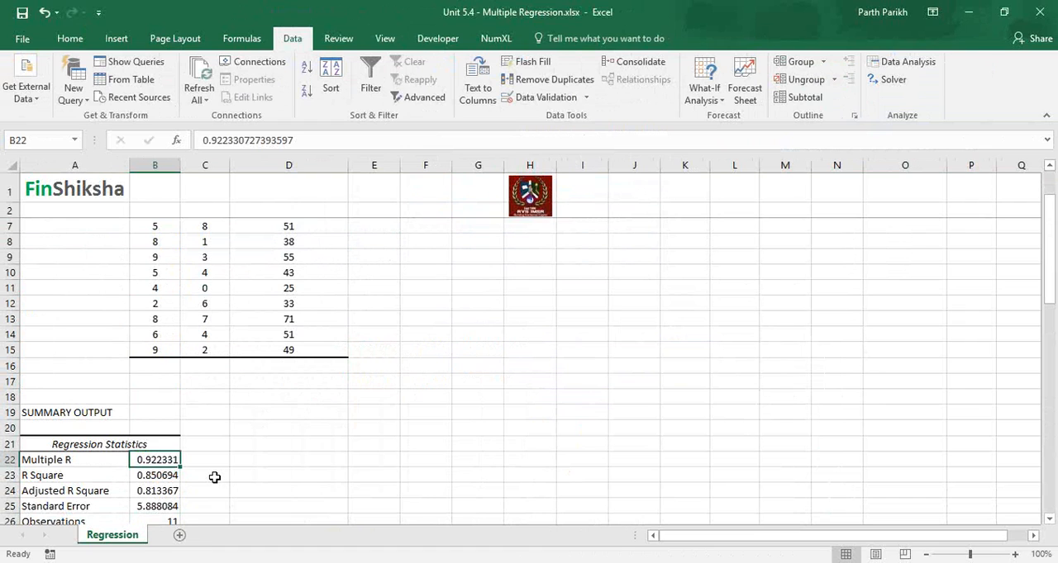
pyautogui.press('Up')
pyautogui.press('Up')
pyautogui.press('Up')
pyautogui.press('Up')
pyautogui.press('Up')
pyautogui.press('Up')
pyautogui.press('Up')
pyautogui.press('Up')
pyautogui.press('Up')
pyautogui.press('Up')
pyautogui.press('Up')
pyautogui.press('Up')
pyautogui.press('Up')
pyautogui.press('Up')
pyautogui.press('Up')
pyautogui.press('Up')
pyautogui.press('Up')
pyautogui.press('Up')
pyautogui.press('Up')
pyautogui.press('Up')
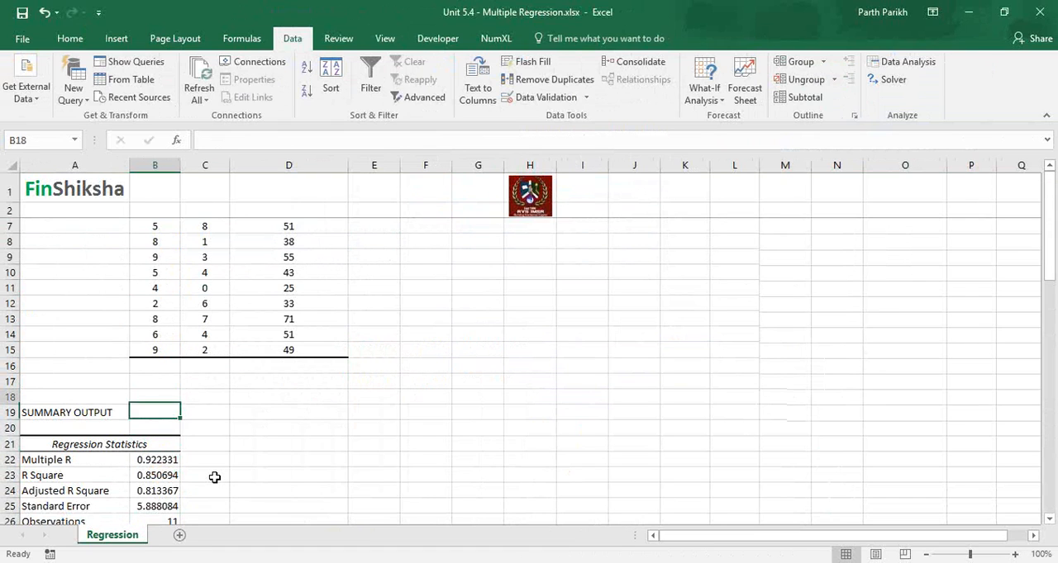
pyautogui.press('Down')
pyautogui.press('Down')
pyautogui.press('Down')
pyautogui.press('Down')
pyautogui.press('Down')
pyautogui.press('Down')
pyautogui.press('Down')
pyautogui.press('Down')
pyautogui.press('Down')
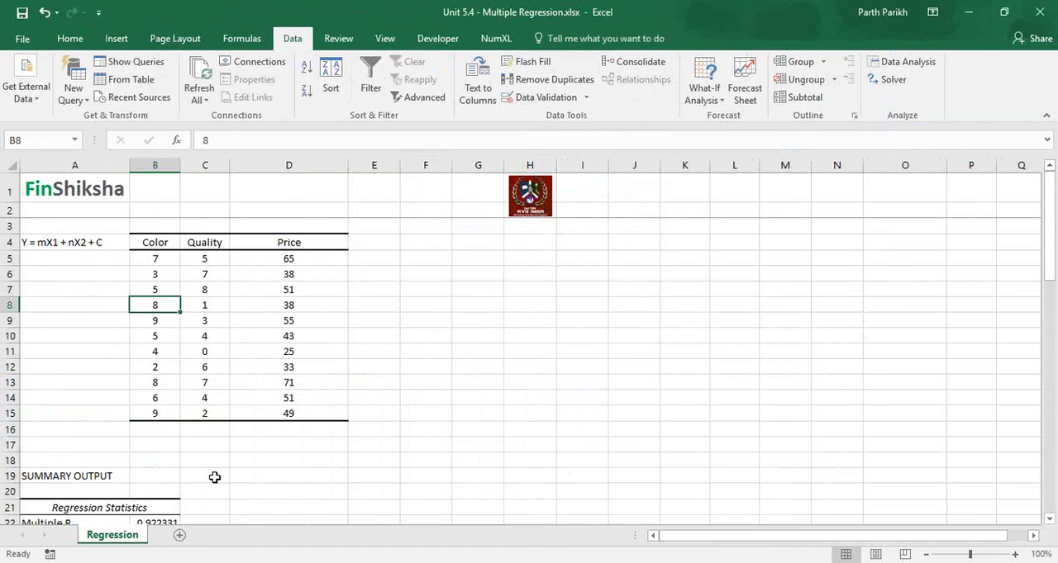
pyautogui.press('Down')
pyautogui.press('Down')
pyautogui.press('Down')
pyautogui.press('Down')
pyautogui.press('Down')
pyautogui.press('Down')
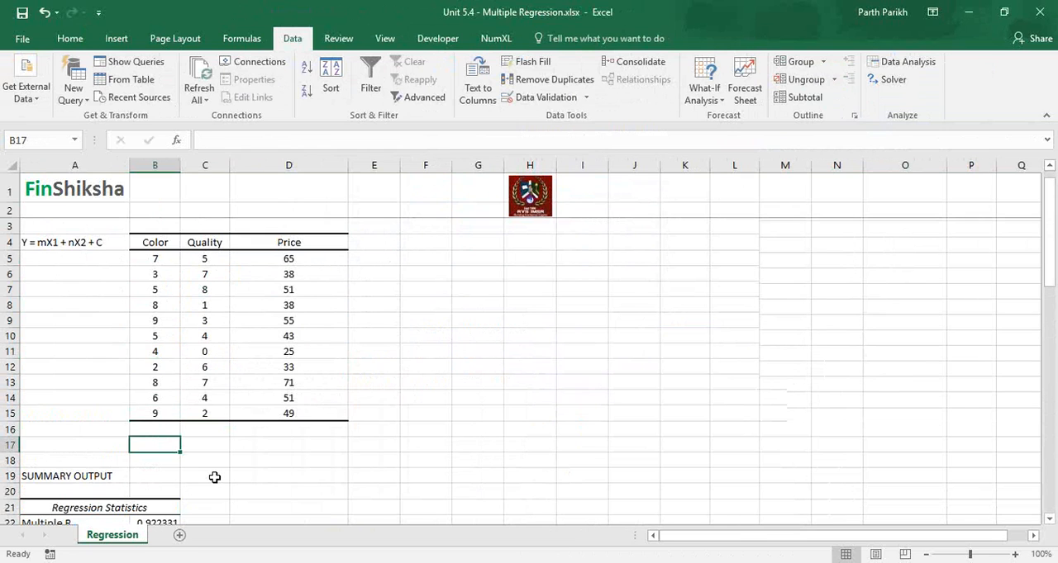
pyautogui.press('Down')
pyautogui.press('Down')
pyautogui.press('Down')
pyautogui.press('Down')
pyautogui.press('Down')
pyautogui.press('Down')
pyautogui.press('Down')
pyautogui.press('Down')
pyautogui.press('Down')
pyautogui.press('Right')
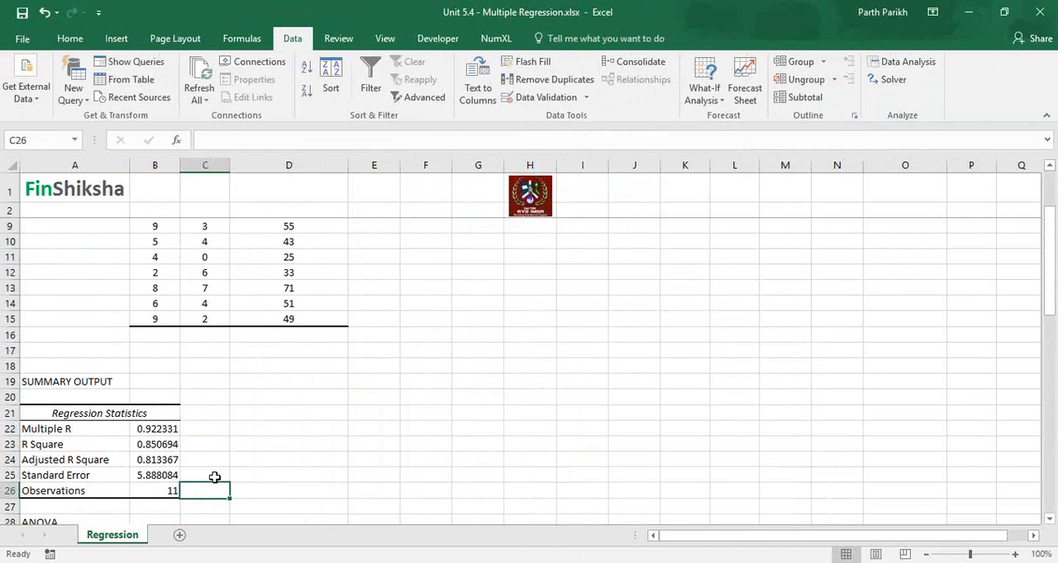
pyautogui.press('Right')
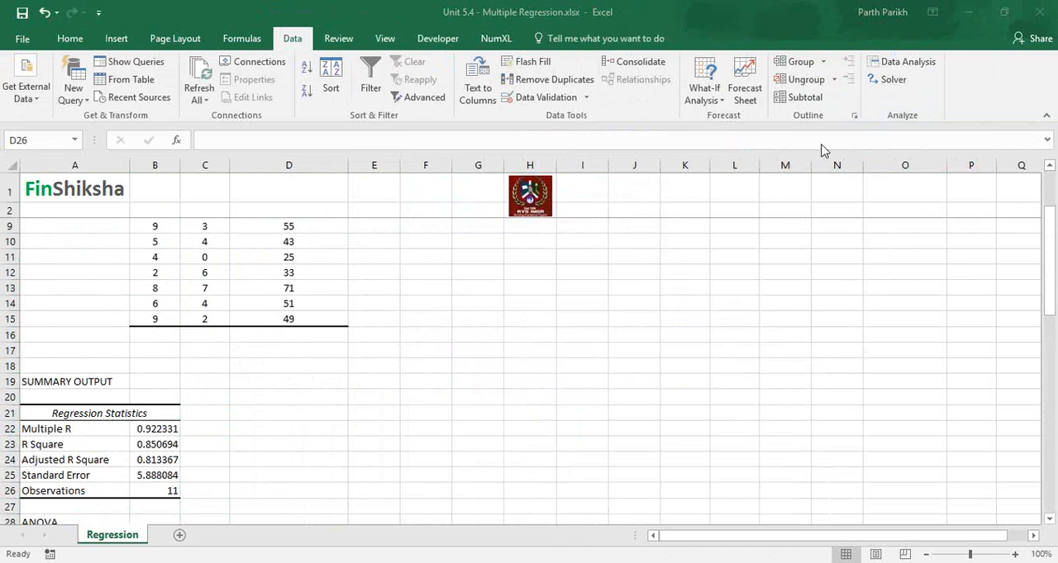
# Step: Return to the source table and go to the first Price value in D5
pyautogui.click(499, 406)
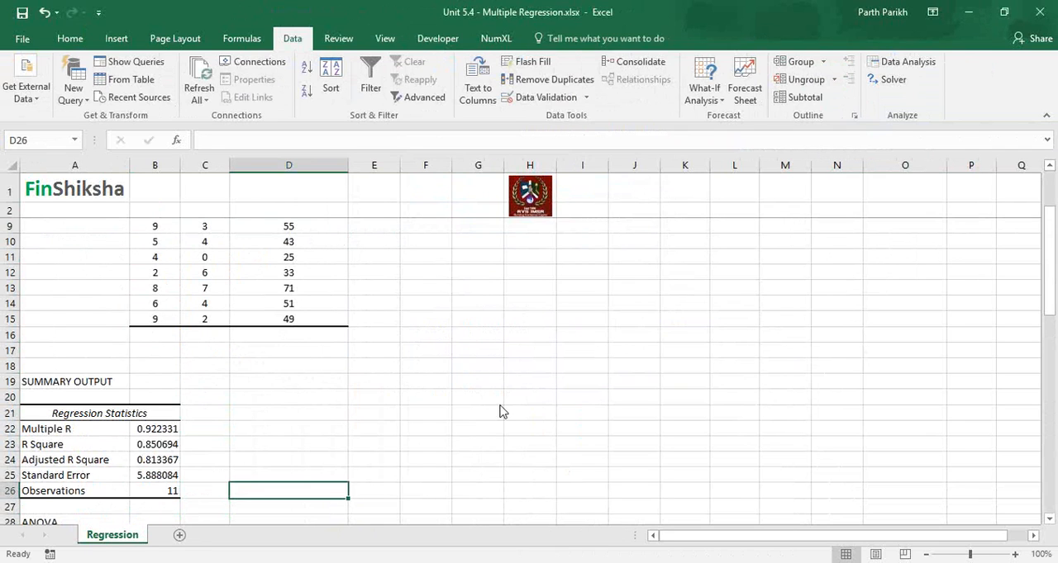
pyautogui.click(958, 59)
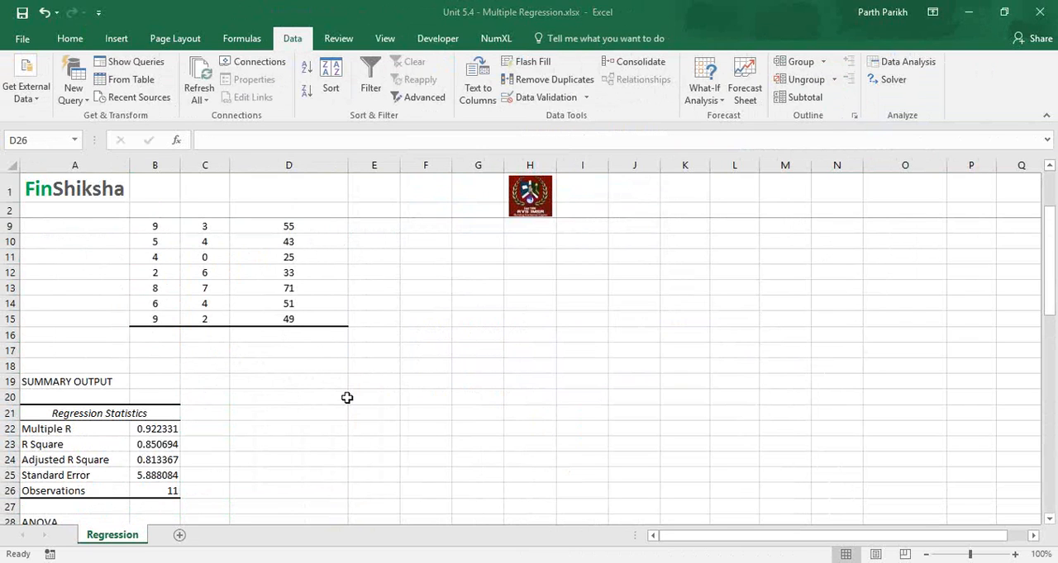
pyautogui.press('Up')
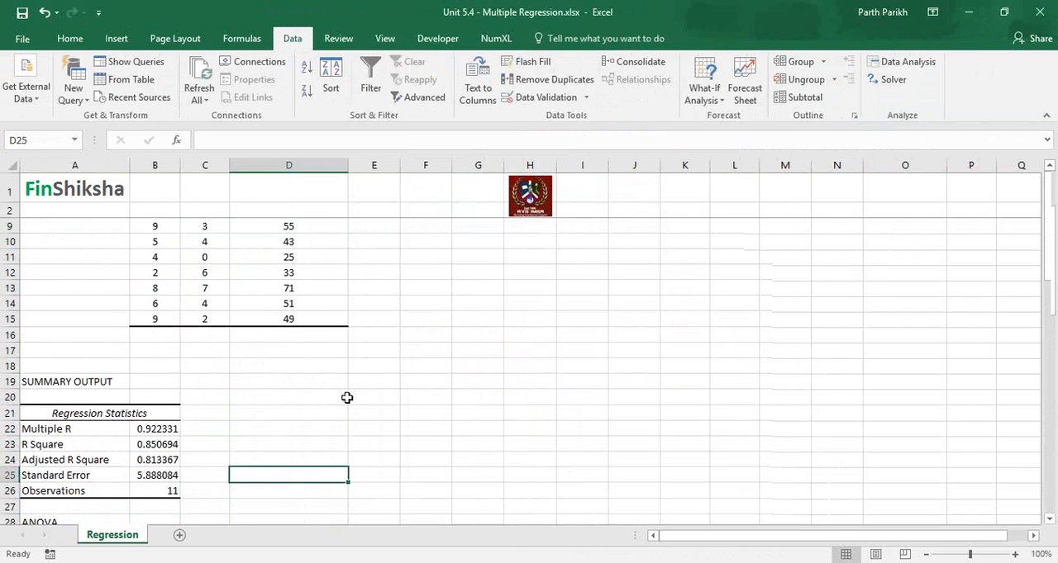
pyautogui.hotkey('ctrl', 'Up')
pyautogui.hotkey('ctrl', 'Up')
pyautogui.hotkey('ctrl', 'Up')
pyautogui.press('Down')
pyautogui.press('Down')
pyautogui.press('Down')
pyautogui.press('Down')
pyautogui.press('Down')
pyautogui.press('Down')
pyautogui.press('Down')
pyautogui.press('Down')
pyautogui.press('Down')
pyautogui.press('Down')
pyautogui.press('Down')
pyautogui.press('Down')
pyautogui.press('Down')
pyautogui.press('Down')
pyautogui.press('Down')
pyautogui.press('Down')
pyautogui.press('Down')
pyautogui.press('Down')
pyautogui.press('Down')
pyautogui.press('Down')
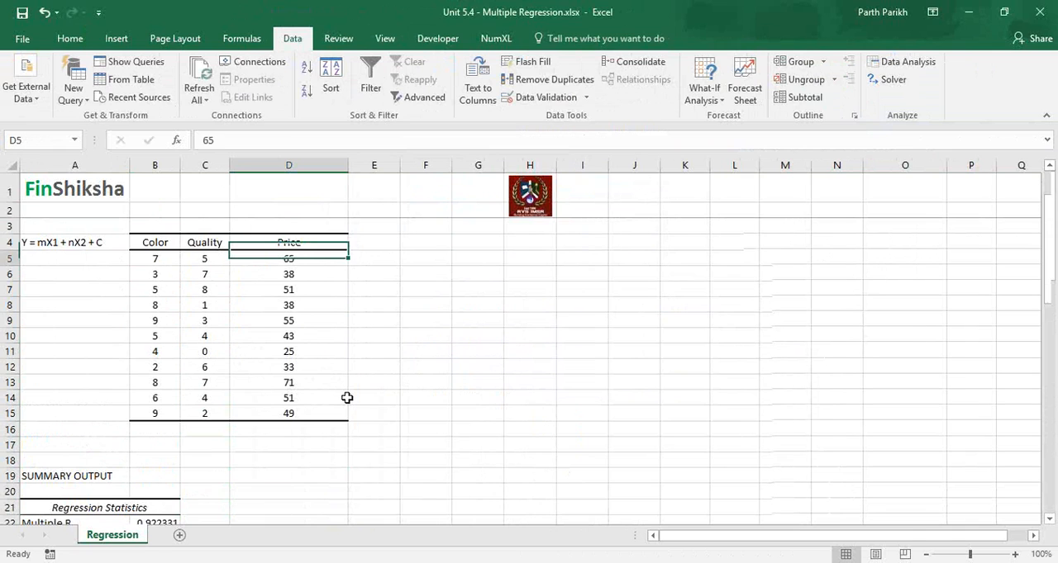
# Step: Start a CORREL formula in C22 beside Multiple R, with the Price values D5:D15 as the first array
pyautogui.press('Up')
pyautogui.press('Up')
pyautogui.press('Up')
pyautogui.press('Left')
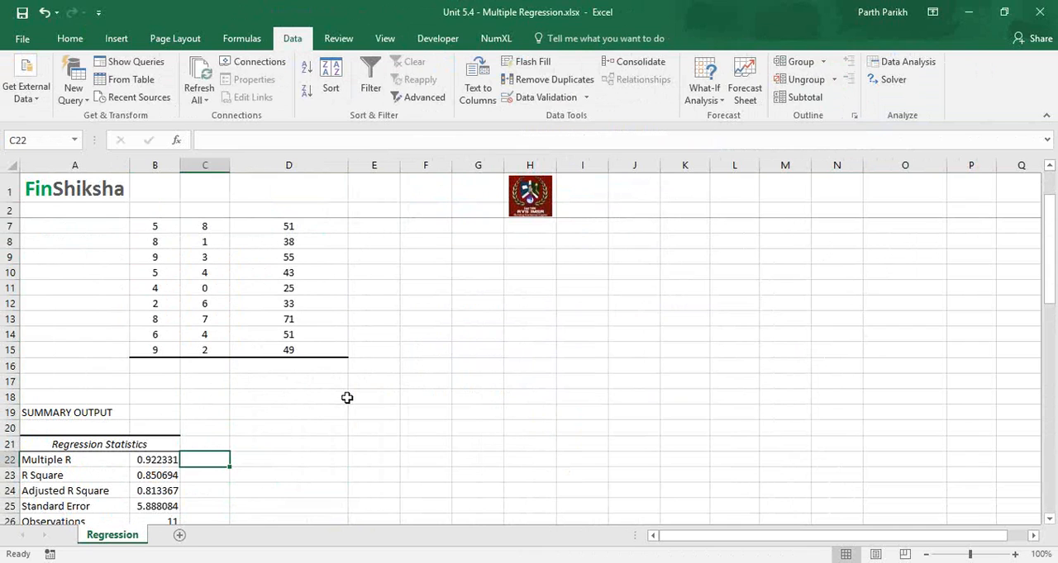
pyautogui.write('=')
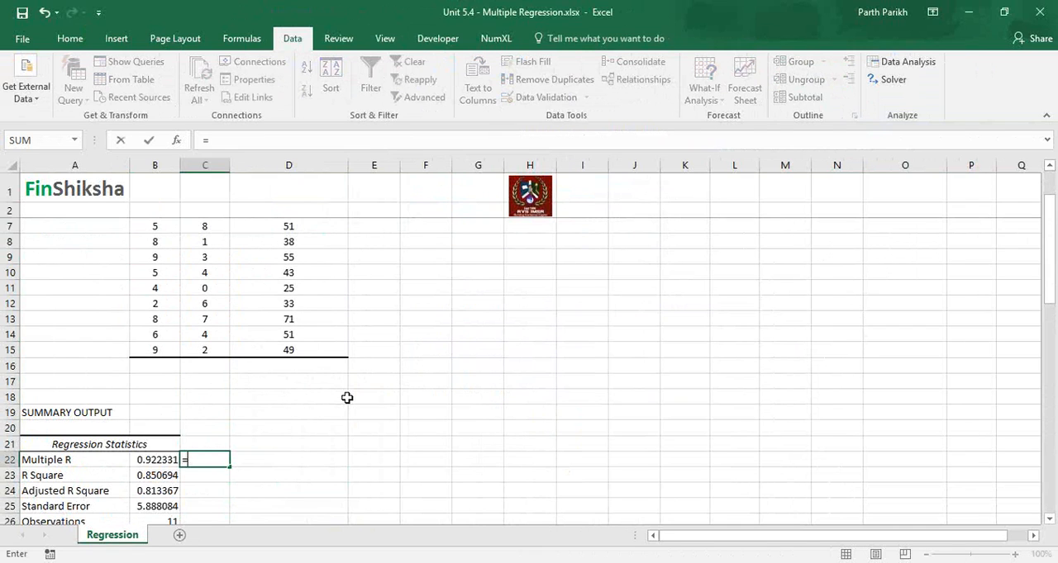
pyautogui.write('corr')
pyautogui.press('Tab')
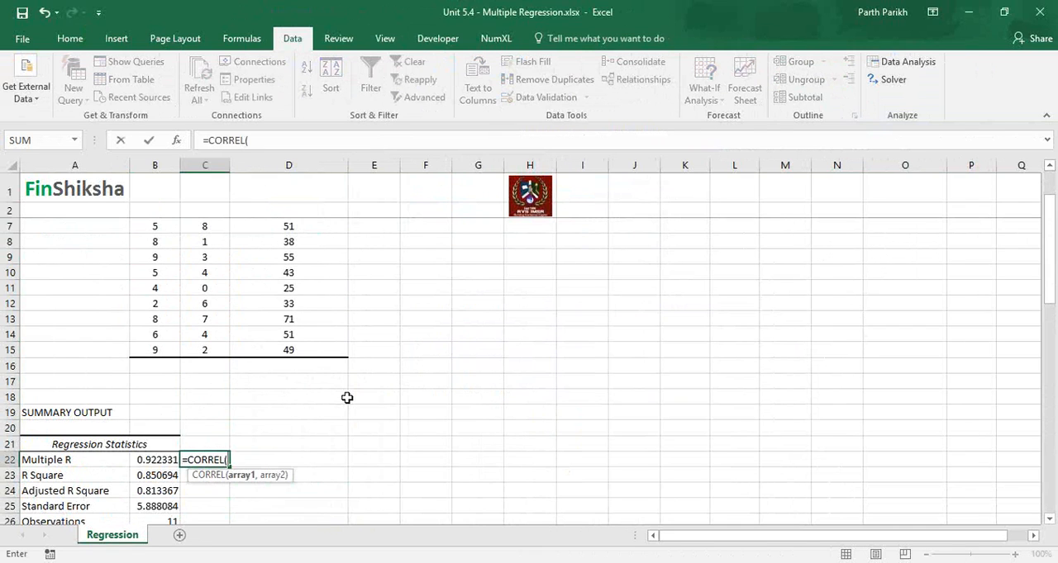
pyautogui.press('Up')
pyautogui.press('Right')
pyautogui.press('Up')
pyautogui.press('Up')
pyautogui.press('Up')
pyautogui.press('Up')
pyautogui.press('Up')
pyautogui.press('Up')
pyautogui.press('Up')
pyautogui.press('Up')
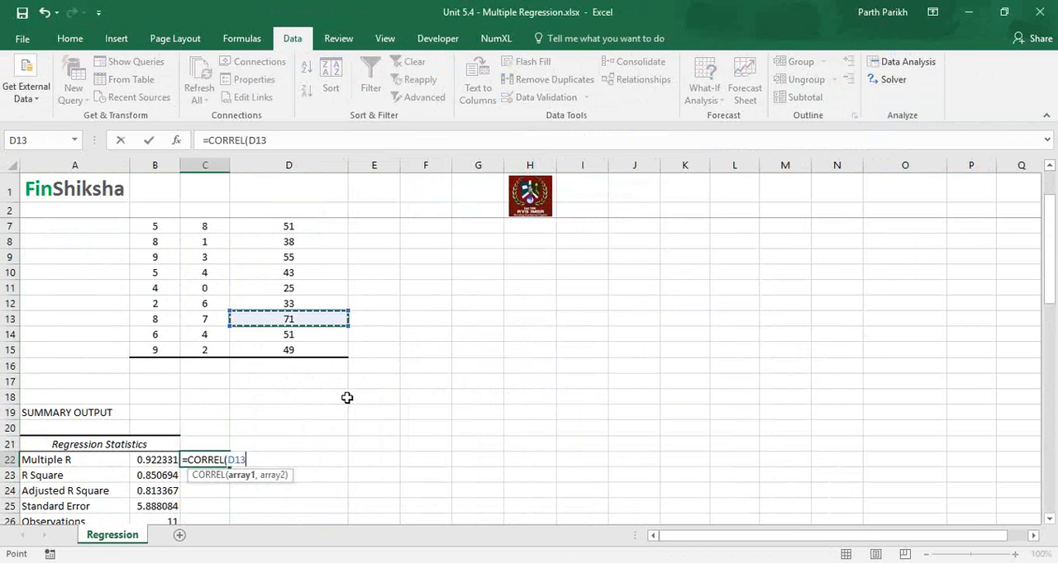
pyautogui.press('Down')
pyautogui.press('Down')
pyautogui.hotkey('shift', 'Up')
pyautogui.hotkey('shift', 'Up')
pyautogui.hotkey('shift', 'Up')
pyautogui.hotkey('shift', 'Up')
pyautogui.hotkey('shift', 'Up')
pyautogui.hotkey('shift', 'Up')
pyautogui.hotkey('shift', 'Up')
pyautogui.hotkey('shift', 'Up')
pyautogui.hotkey('shift', 'Up')
pyautogui.hotkey('shift', 'Up')
pyautogui.write(',')
# Step: Use the Quality values C5:C15 as the second array of the CORREL formula
pyautogui.press('Left')
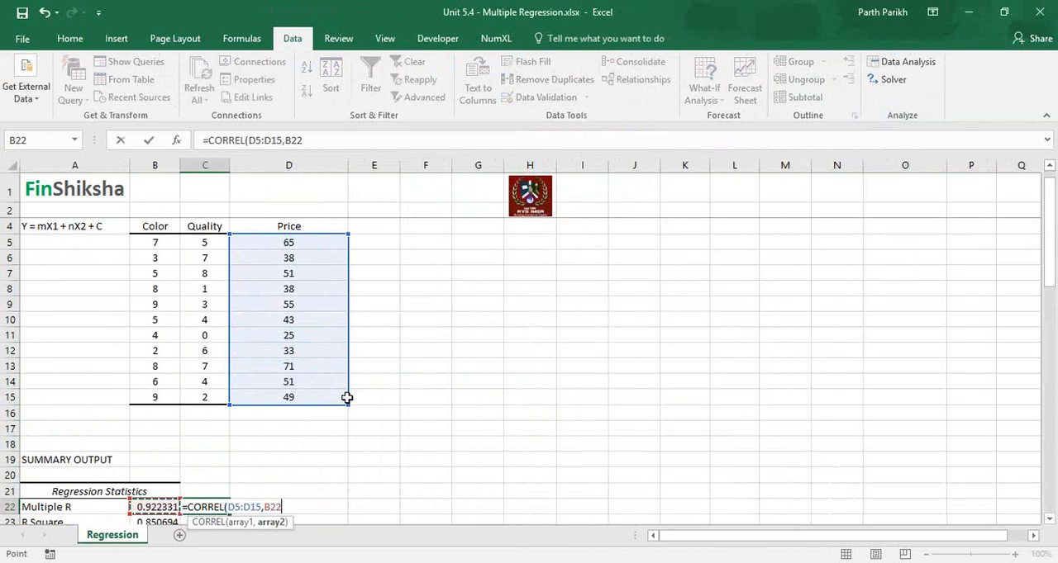
pyautogui.press('Up')
pyautogui.press('Up')
pyautogui.press('Up')
pyautogui.press('Up')
pyautogui.press('Up')
pyautogui.press('Up')
pyautogui.press('Up')
pyautogui.press('Right')
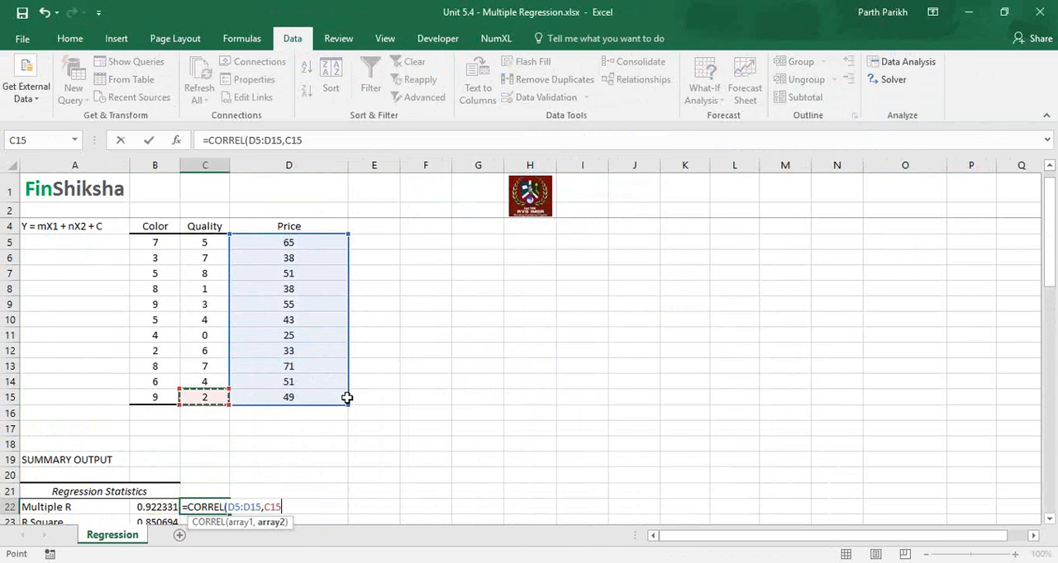
pyautogui.hotkey('shift', 'Up')
pyautogui.hotkey('shift', 'Up')
pyautogui.hotkey('shift', 'Up')
pyautogui.hotkey('shift', 'Up')
pyautogui.hotkey('shift', 'Up')
pyautogui.hotkey('shift', 'Up')
pyautogui.hotkey('shift', 'Up')
pyautogui.hotkey('shift', 'Up')
pyautogui.hotkey('shift', 'Up')
pyautogui.hotkey('shift', 'Up')
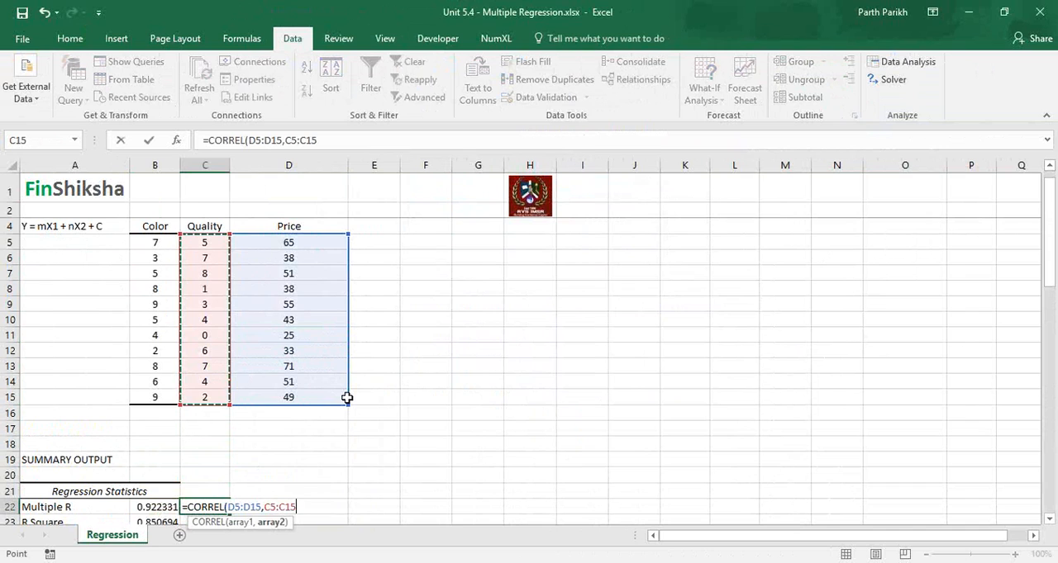
# Step: Try to complete the CORREL formula with the Color values B5:B15 as a third array, and discard the entry
pyautogui.write(',')
pyautogui.press('Left')
pyautogui.press('Up')
pyautogui.press('Up')
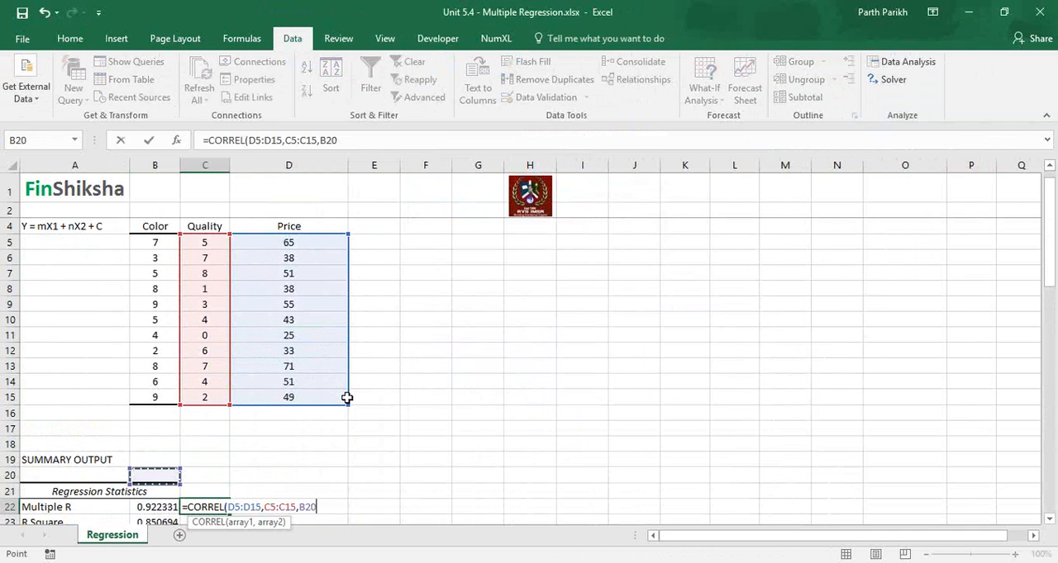
pyautogui.press('Up')
pyautogui.press('Up')
pyautogui.press('Up')
pyautogui.press('Up')
pyautogui.press('Up')
pyautogui.hotkey('shift', 'Up')
pyautogui.hotkey('shift', 'Up')
pyautogui.hotkey('shift', 'Up')
pyautogui.hotkey('shift', 'Up')
pyautogui.hotkey('shift', 'Up')
pyautogui.hotkey('shift', 'Up')
pyautogui.hotkey('shift', 'Up')
pyautogui.hotkey('shift', 'Up')
pyautogui.hotkey('shift', 'Up')
pyautogui.hotkey('shift', 'Up')
pyautogui.hotkey('shift', 'Up')
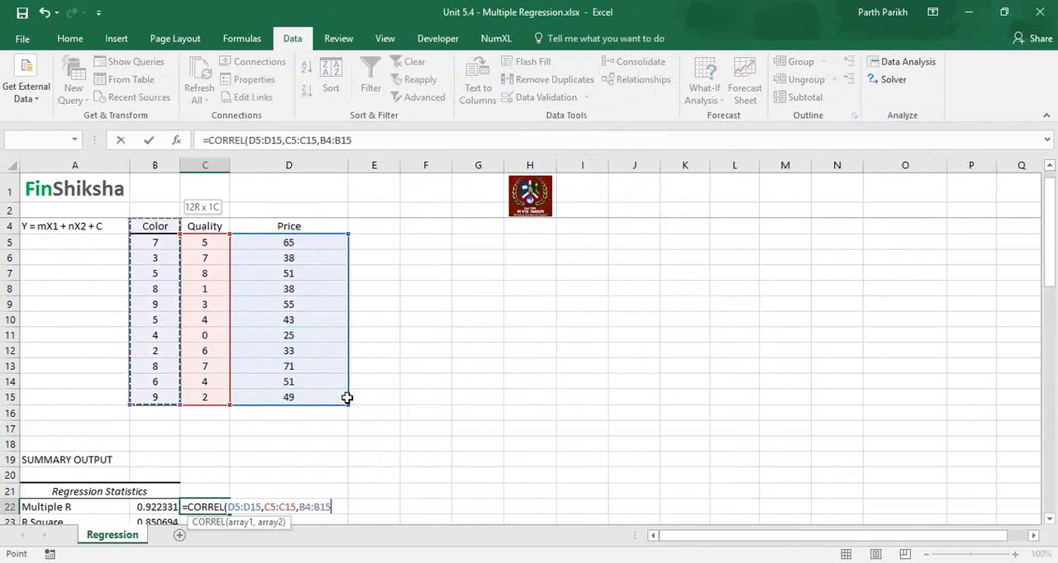
pyautogui.hotkey('shift', 'Down')
pyautogui.write(')')
pyautogui.press('Return')
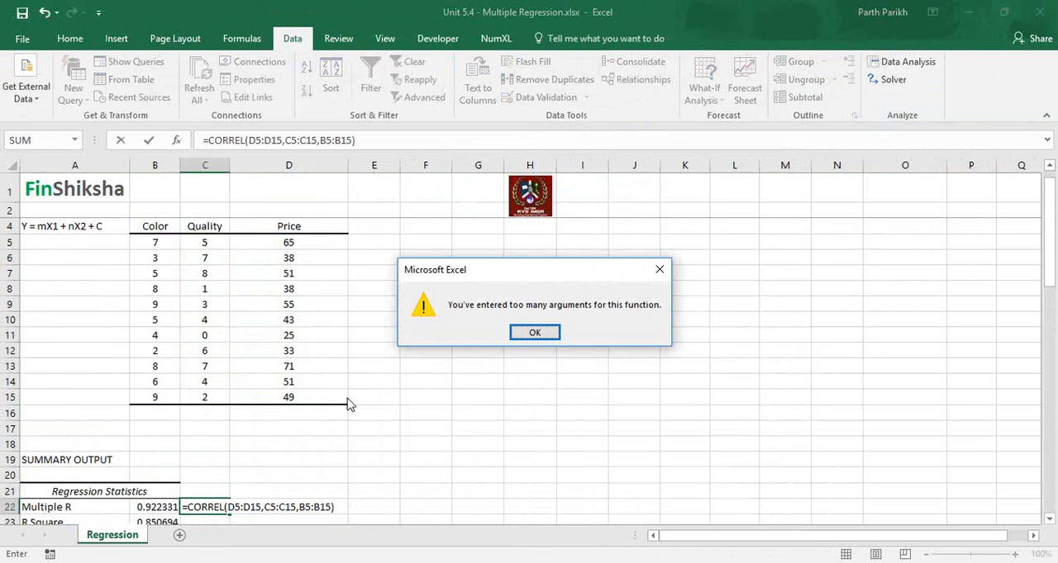
pyautogui.press('Return')
pyautogui.press('Escape')
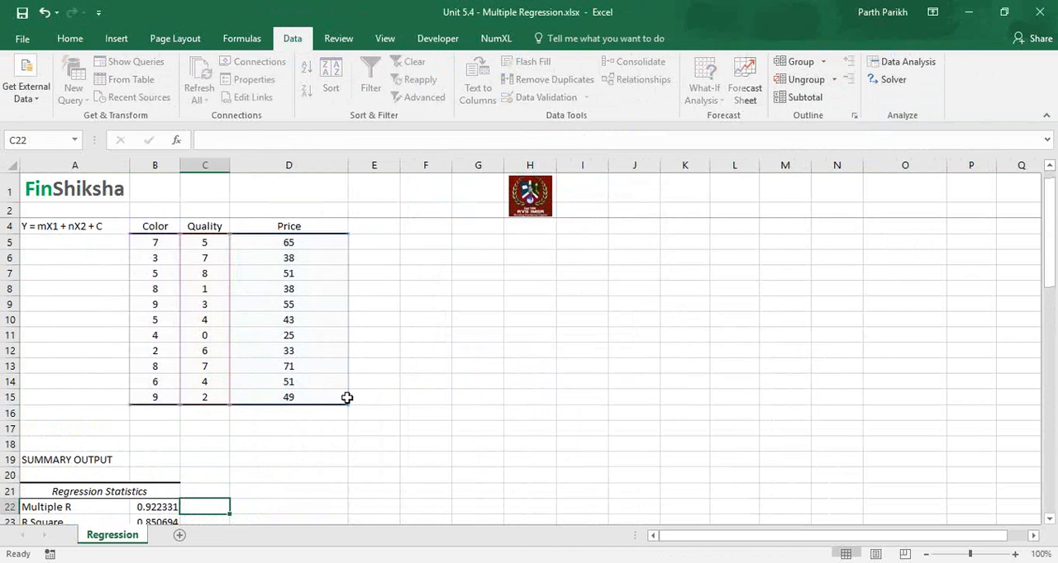
# Step: Look over the Quality column of the source table and return to C22 beside Multiple R
pyautogui.press('Down')
pyautogui.press('Up')
pyautogui.press('Up')
pyautogui.press('Up')
pyautogui.press('Up')
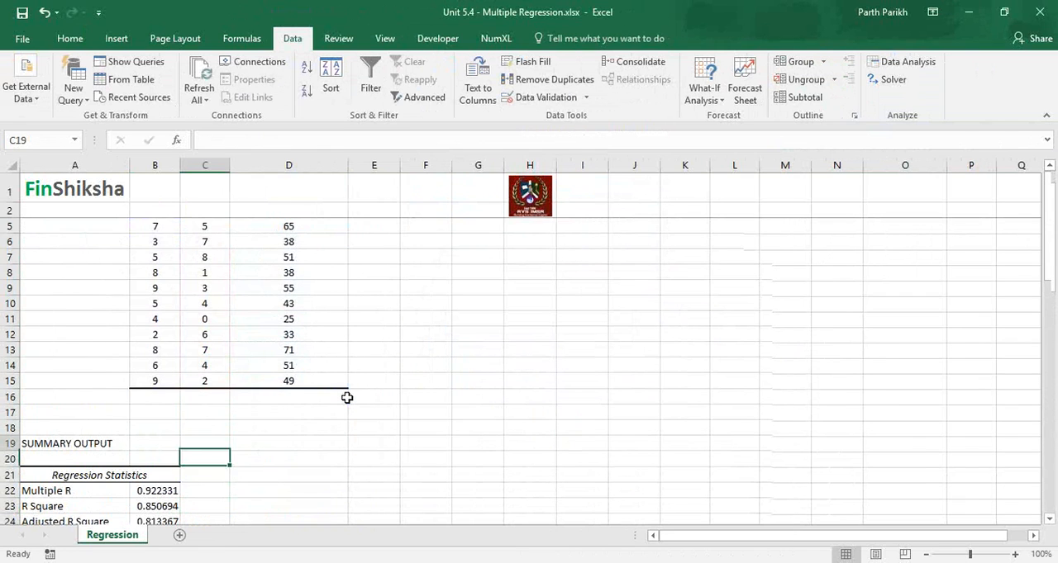
pyautogui.press('Up')
pyautogui.press('Up')
pyautogui.press('Up')
pyautogui.press('Up')
pyautogui.press('Up')
pyautogui.press('Up')
pyautogui.press('Up')
pyautogui.press('Up')
pyautogui.press('Up')
pyautogui.press('Up')
pyautogui.press('Up')
pyautogui.press('Up')
pyautogui.press('Up')
pyautogui.press('Up')
pyautogui.press('Up')
pyautogui.press('Up')
pyautogui.press('Up')
pyautogui.press('Up')
pyautogui.press('Down')
pyautogui.press('Down')
pyautogui.press('Down')
pyautogui.press('Down')
pyautogui.press('Down')
pyautogui.press('Down')
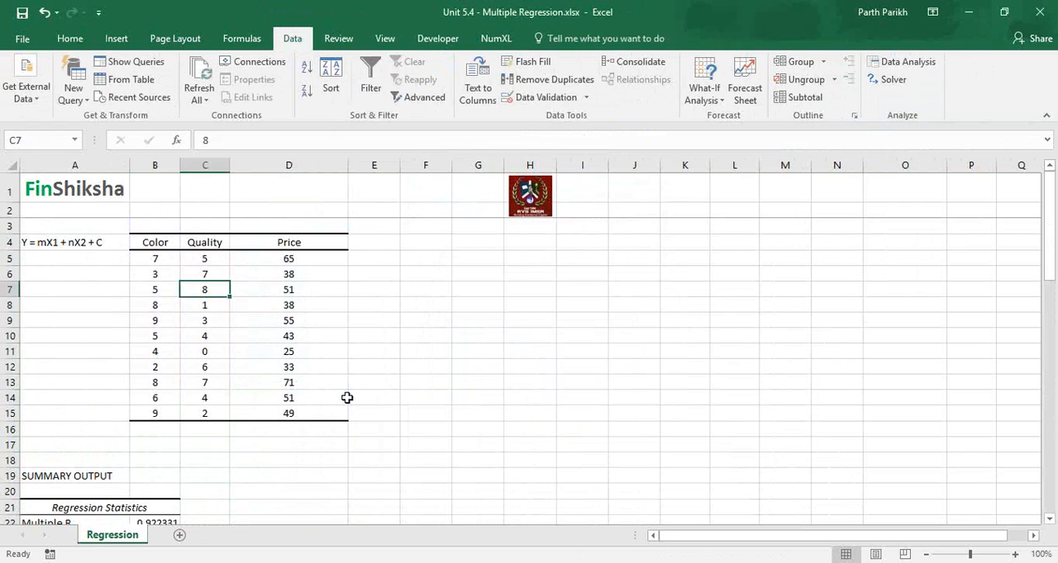
pyautogui.press('Down')
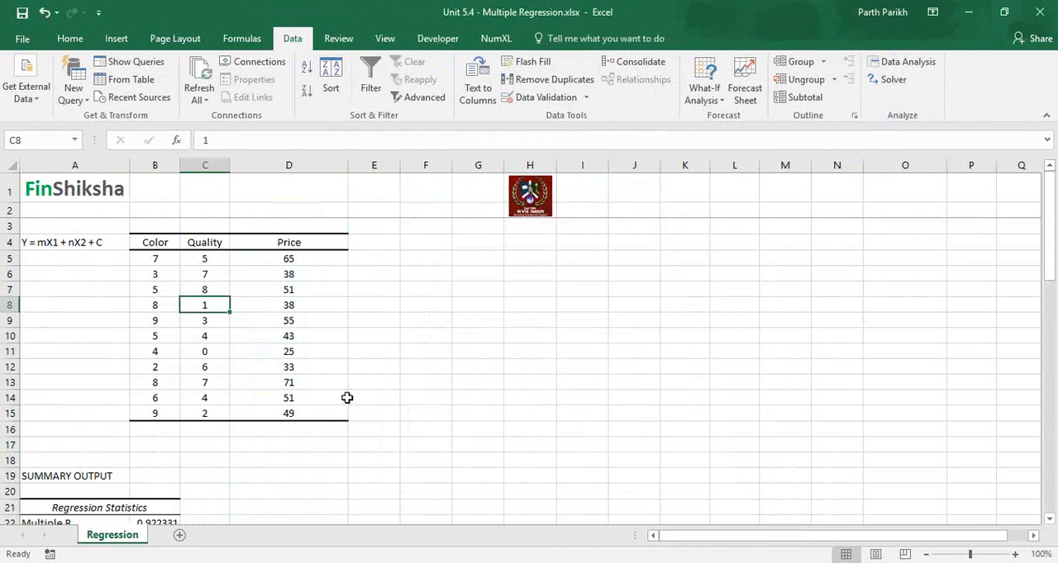
pyautogui.press('Down')
pyautogui.press('Down')
pyautogui.press('Down')
pyautogui.press('Down')
pyautogui.press('Down')
pyautogui.press('Down')
pyautogui.press('Down')
pyautogui.press('Down')
pyautogui.press('Down')
pyautogui.press('Down')
pyautogui.press('Down')
pyautogui.press('Down')
pyautogui.press('Down')
pyautogui.press('Down')
pyautogui.press('Down')
pyautogui.press('Down')
pyautogui.press('Down')
pyautogui.press('Down')
pyautogui.press('Up')
pyautogui.press('Up')
pyautogui.press('Up')
pyautogui.press('Up')
pyautogui.press('Up')
pyautogui.press('Down')
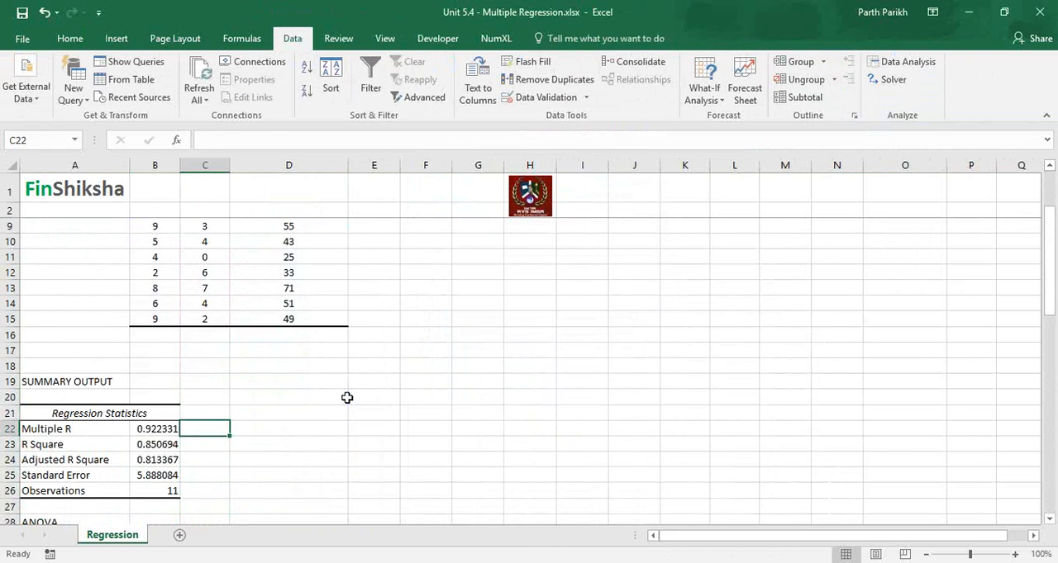
pyautogui.write('=coo')
pyautogui.press('BackSpace')
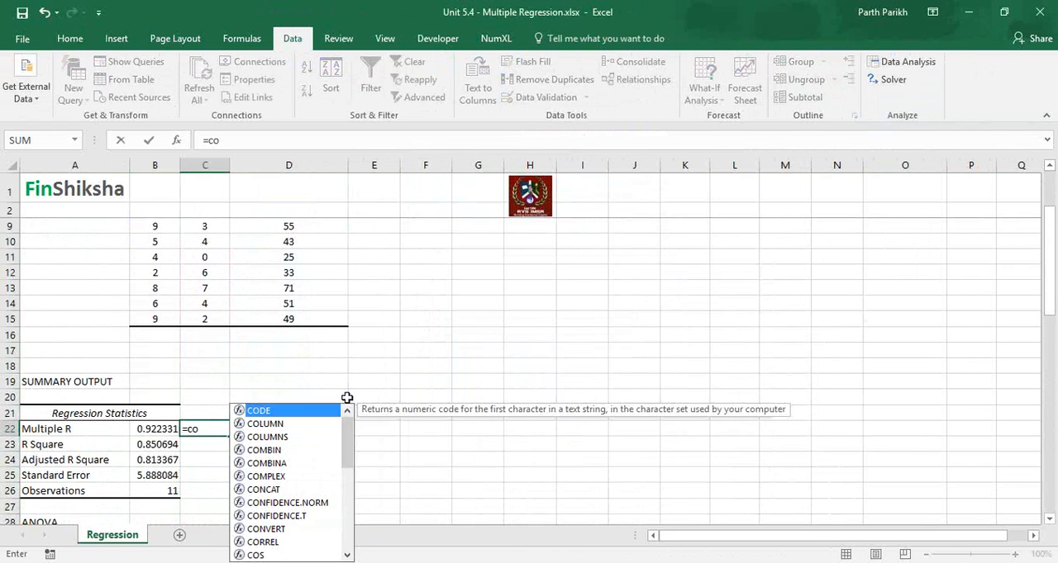
pyautogui.press('Down')
pyautogui.press('Down')
pyautogui.write('rr')
pyautogui.press('Tab')
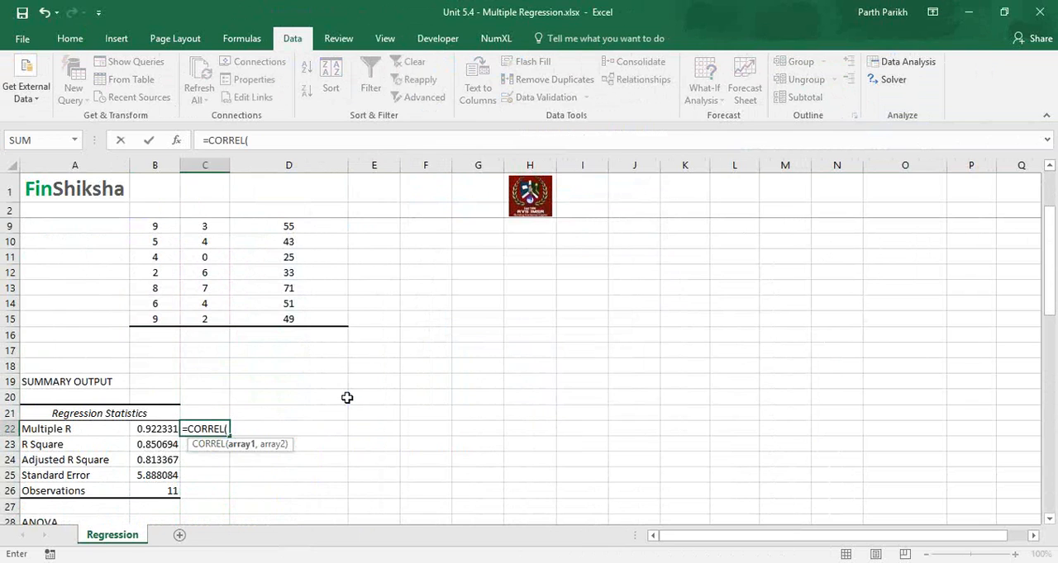
pyautogui.press('Escape')
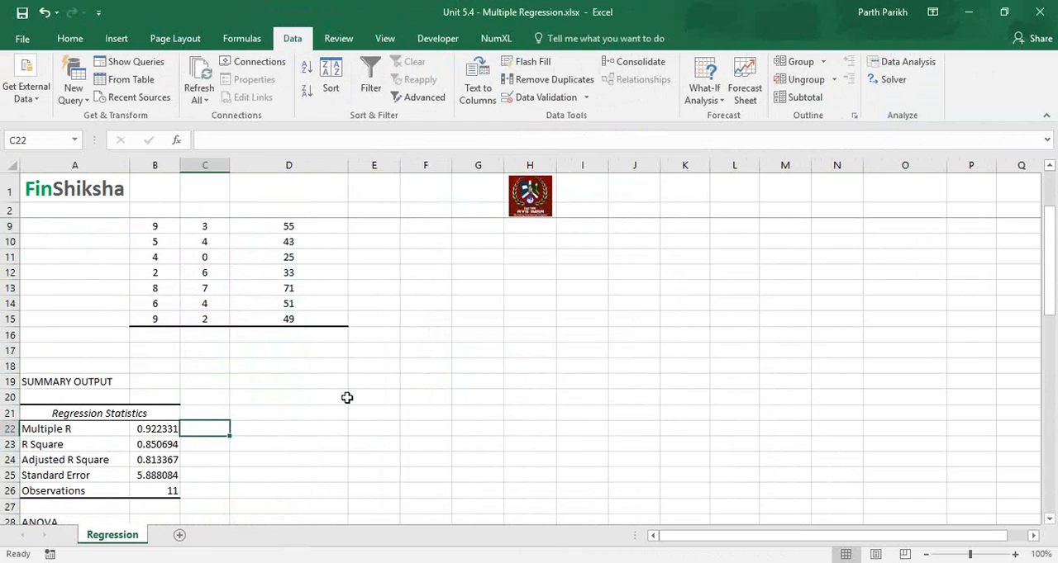
# Step: Examine the Multiple R value together with the Color, Quality and Price data it is based on
pyautogui.press('Left')
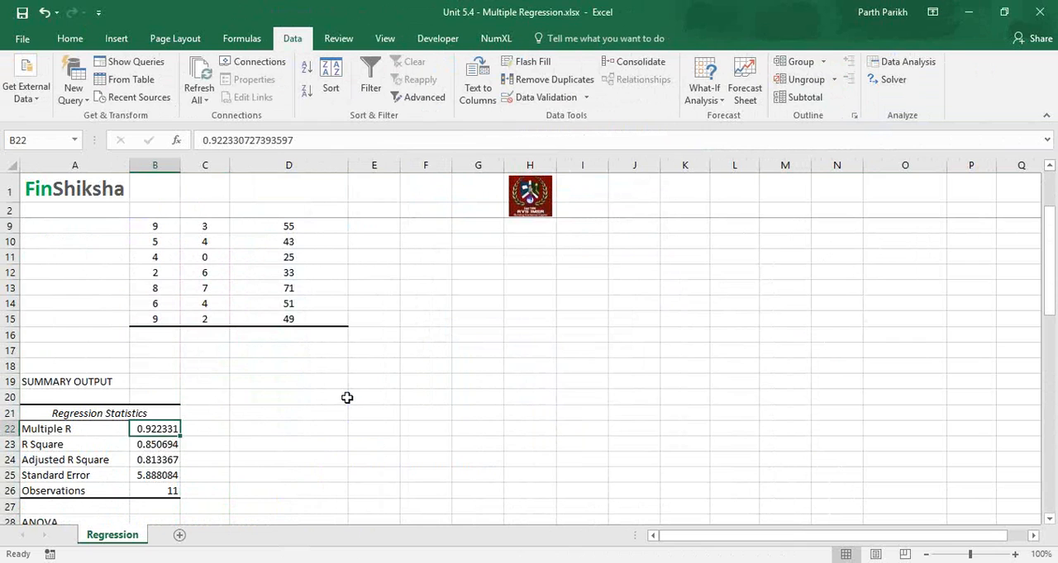
pyautogui.press('Up')
pyautogui.press('Up')
pyautogui.press('Up')
pyautogui.press('Up')
pyautogui.press('Up')
pyautogui.press('Up')
pyautogui.press('Up')
pyautogui.press('Up')
pyautogui.press('Up')
pyautogui.press('Up')
pyautogui.press('Up')
pyautogui.press('Up')
pyautogui.press('Up')
pyautogui.press('Up')
pyautogui.press('Up')
pyautogui.press('Up')
pyautogui.press('Up')
pyautogui.press('Up')
pyautogui.press('Up')
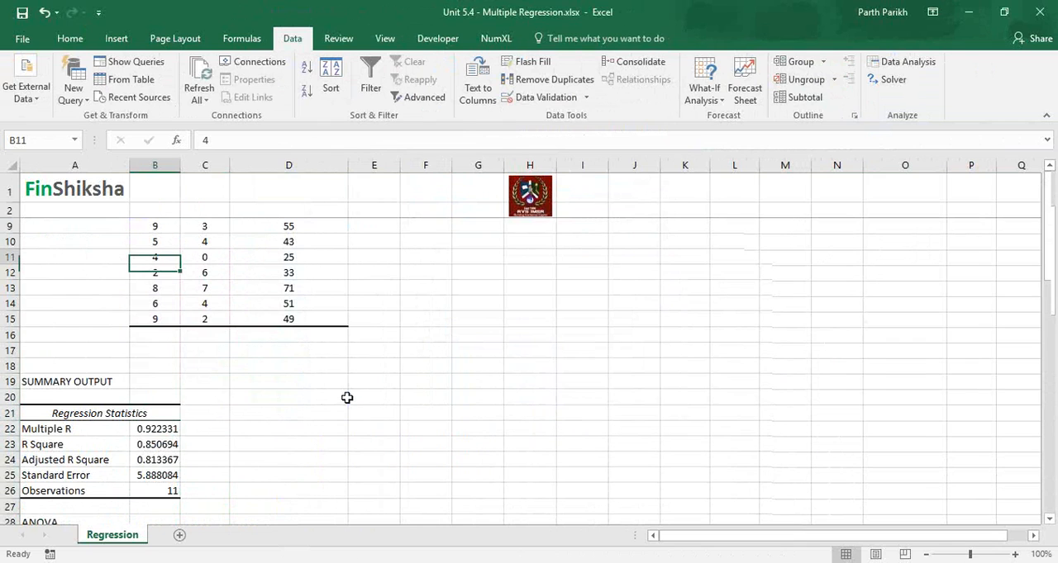
pyautogui.press('Down')
pyautogui.press('Down')
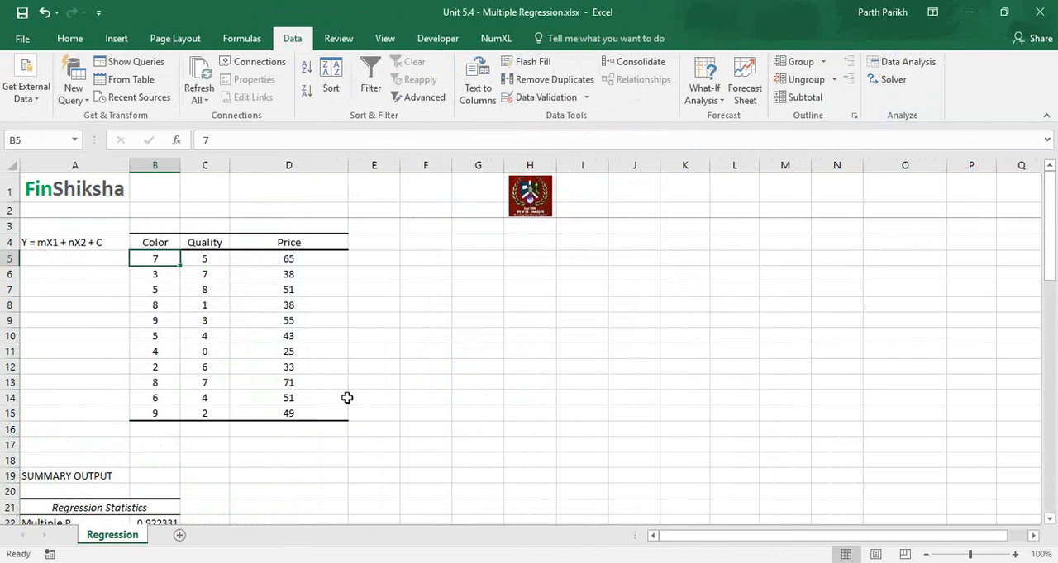
pyautogui.press('Down')
pyautogui.press('Down')
pyautogui.press('Down')
pyautogui.press('Down')
pyautogui.press('Down')
pyautogui.press('Down')
pyautogui.press('Down')
pyautogui.press('Down')
pyautogui.press('Down')
pyautogui.press('Down')
pyautogui.press('Down')
pyautogui.press('Down')
pyautogui.press('Down')
pyautogui.press('Down')
pyautogui.press('Down')
pyautogui.press('Down')
pyautogui.press('Down')
pyautogui.press('Down')
pyautogui.press('Down')
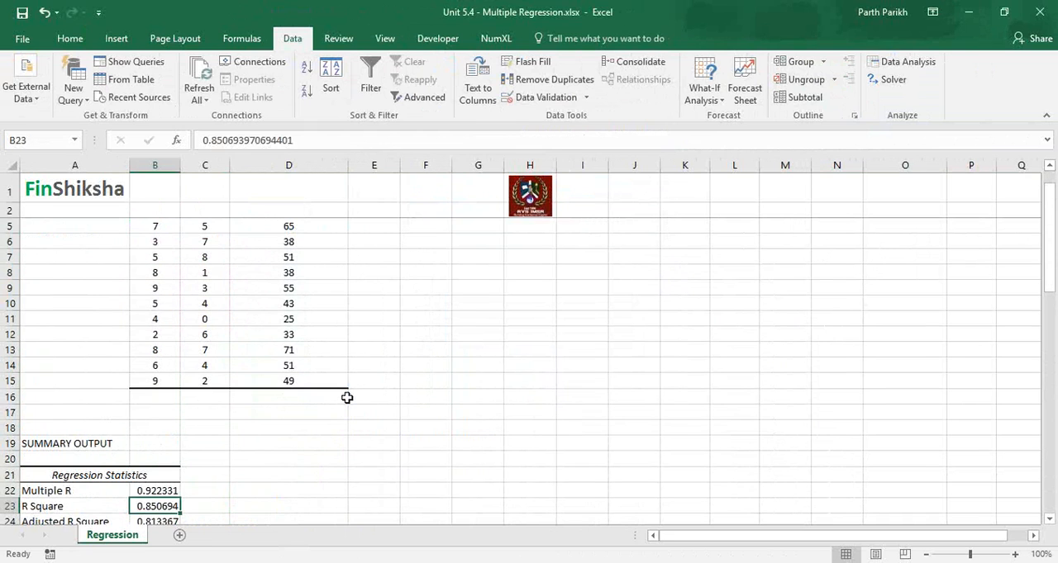
# Step: Label the Multiple R value by entering "Correlation" in C22
pyautogui.press('Up')
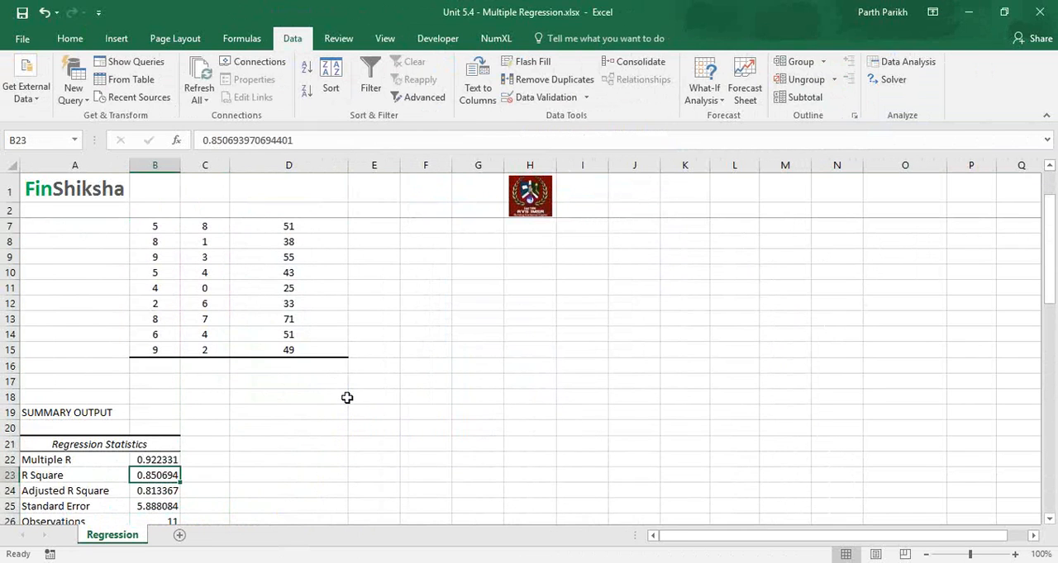
pyautogui.press('Up')
pyautogui.press('Right')
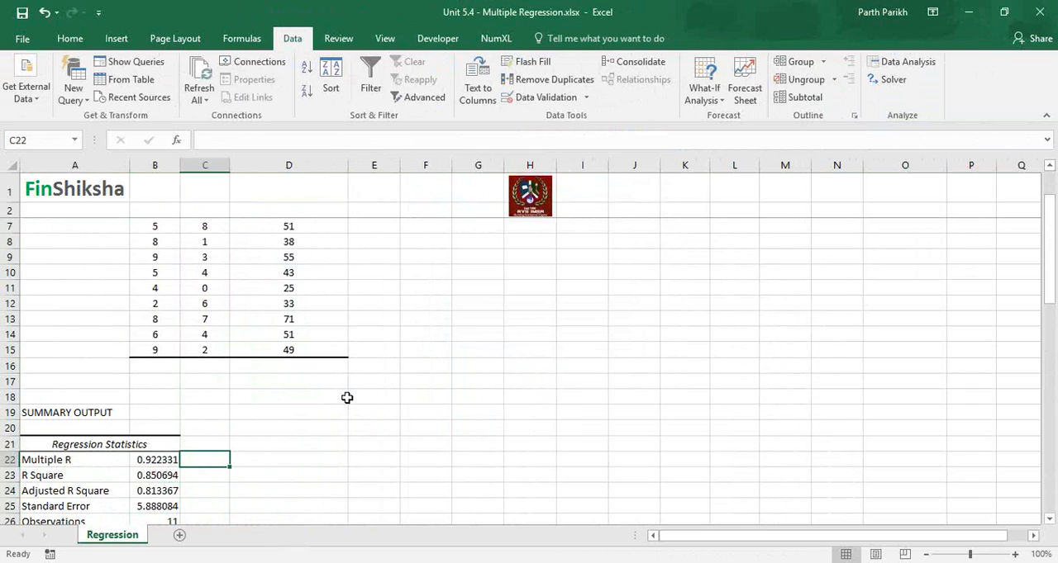
pyautogui.write('Correla')
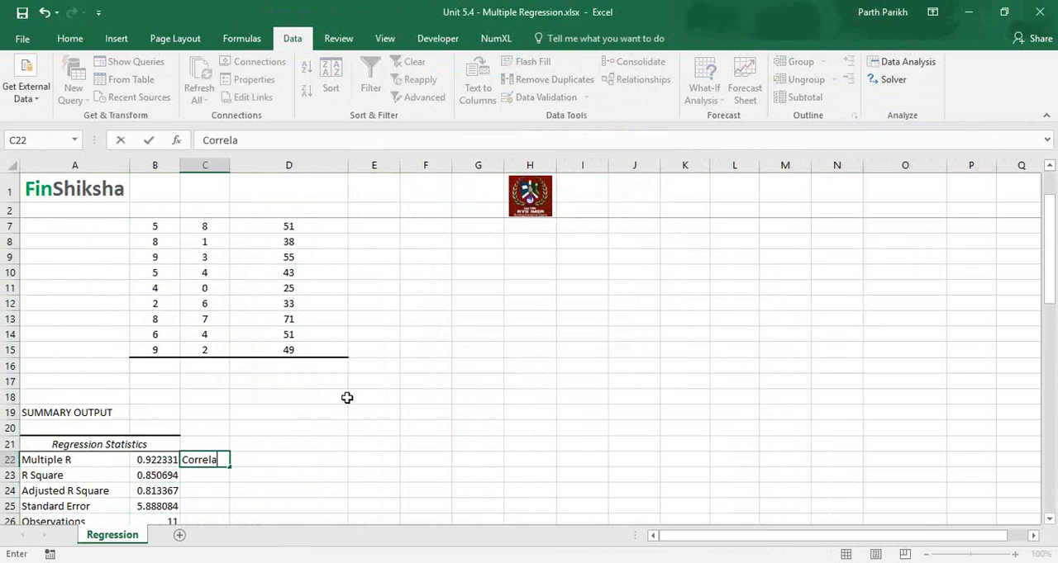
pyautogui.write('tion')
pyautogui.press('Return')
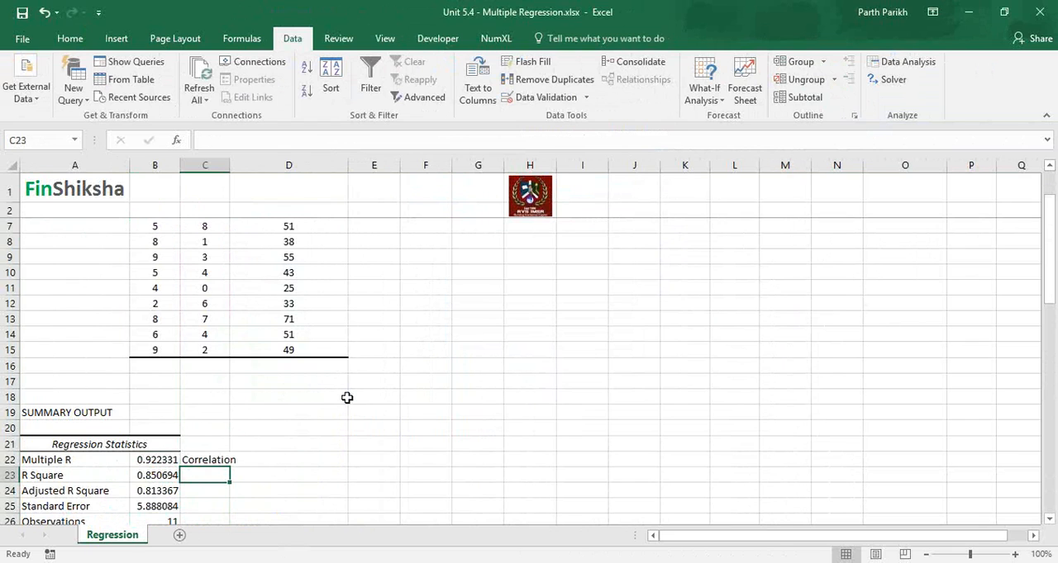
# Step: Examine the R Square and Adjusted R Square values, and go back to the source table's headings
pyautogui.press('Left')
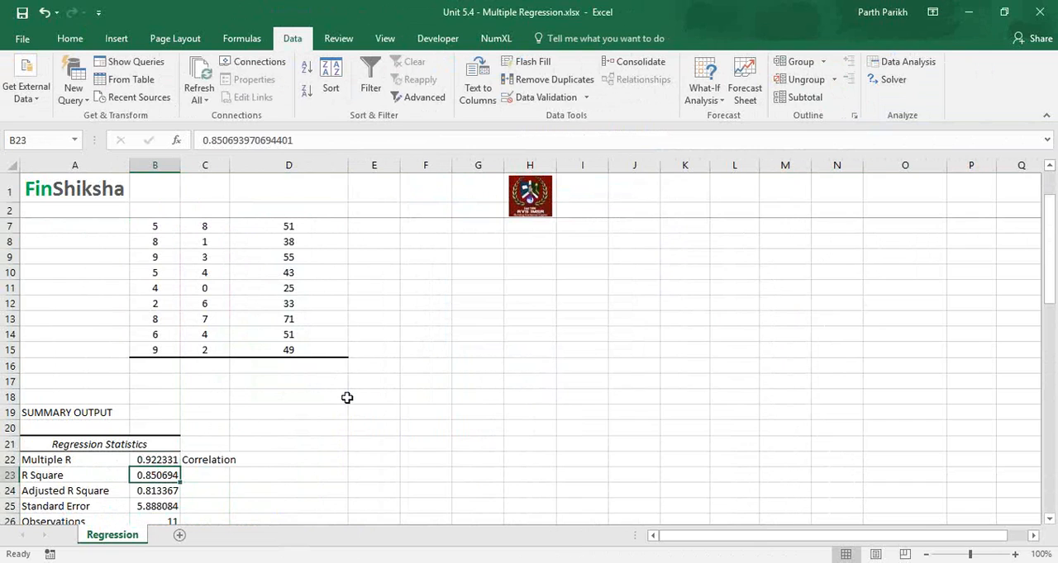
pyautogui.press('Down')
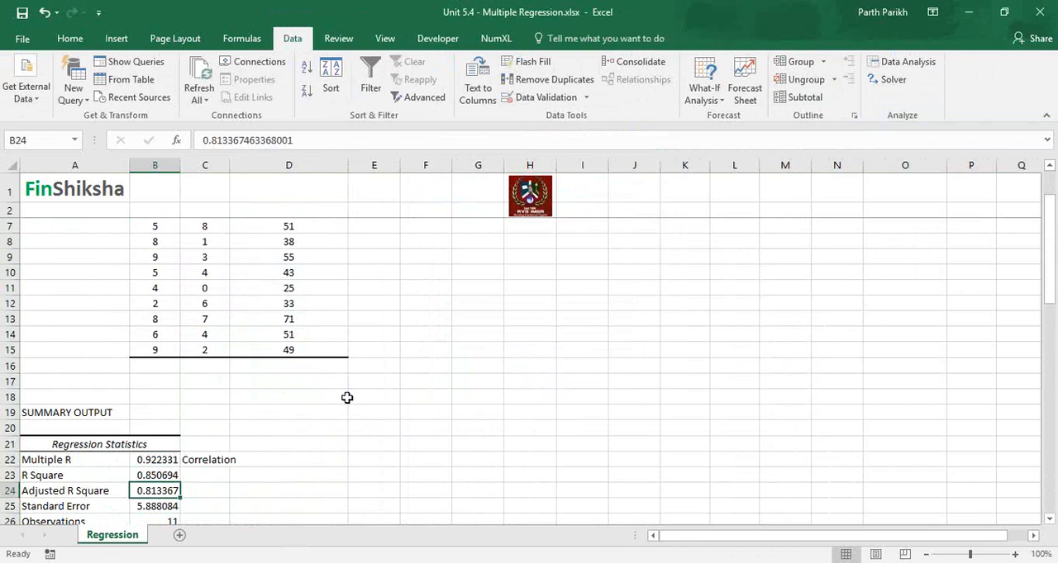
pyautogui.press('Up')
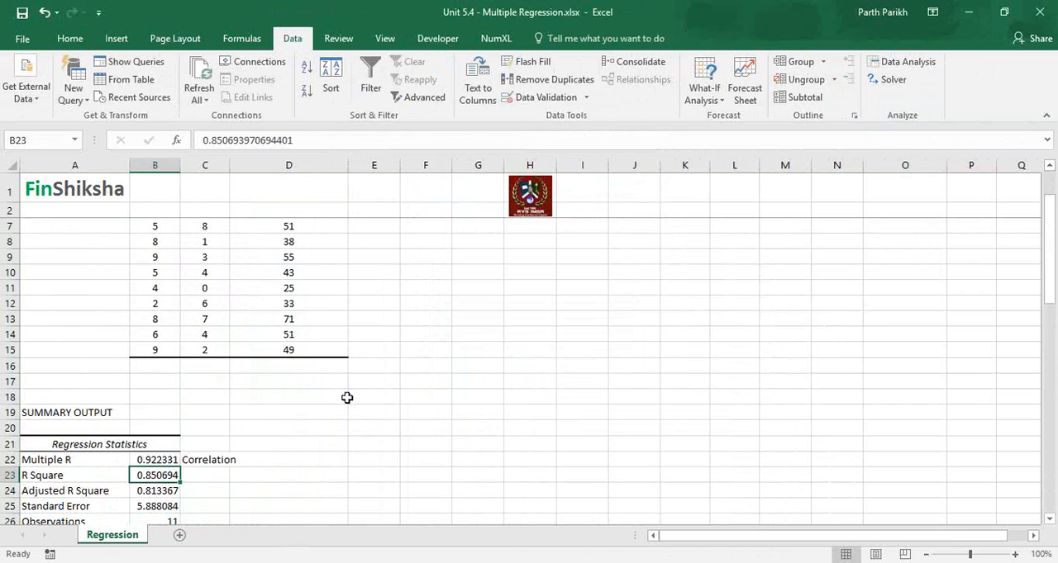
pyautogui.press('Up')
pyautogui.press('Up')
pyautogui.press('Up')
pyautogui.press('Up')
pyautogui.press('Up')
pyautogui.press('Up')
pyautogui.press('Up')
pyautogui.press('Up')
pyautogui.press('Up')
pyautogui.press('Up')
pyautogui.press('Up')
pyautogui.press('Up')
pyautogui.press('Up')
pyautogui.press('Up')
pyautogui.press('Up')
pyautogui.press('Up')
pyautogui.press('Up')
pyautogui.press('Up')
pyautogui.press('Up')
pyautogui.press('Up')
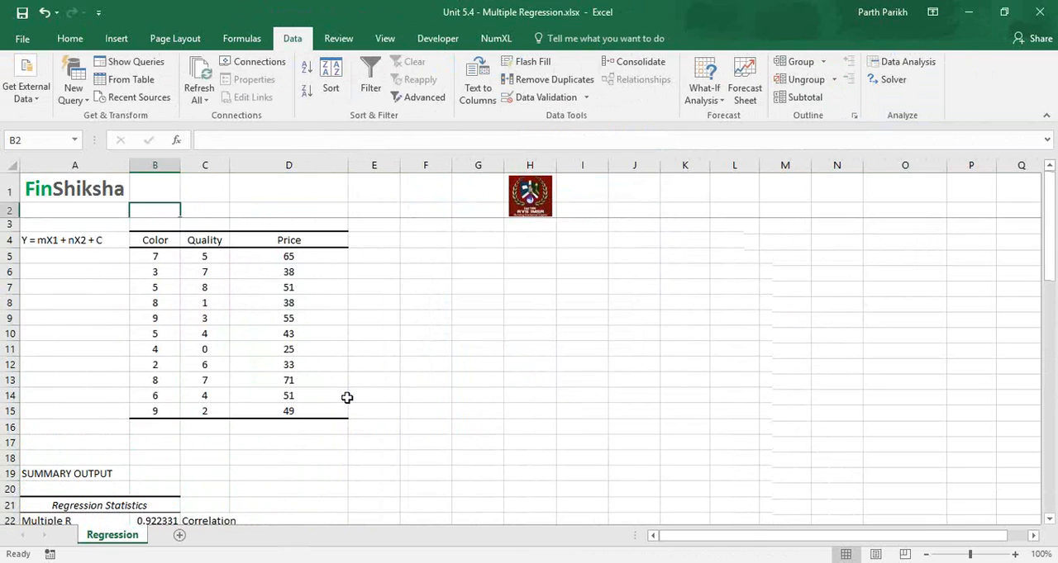
pyautogui.press('Down')
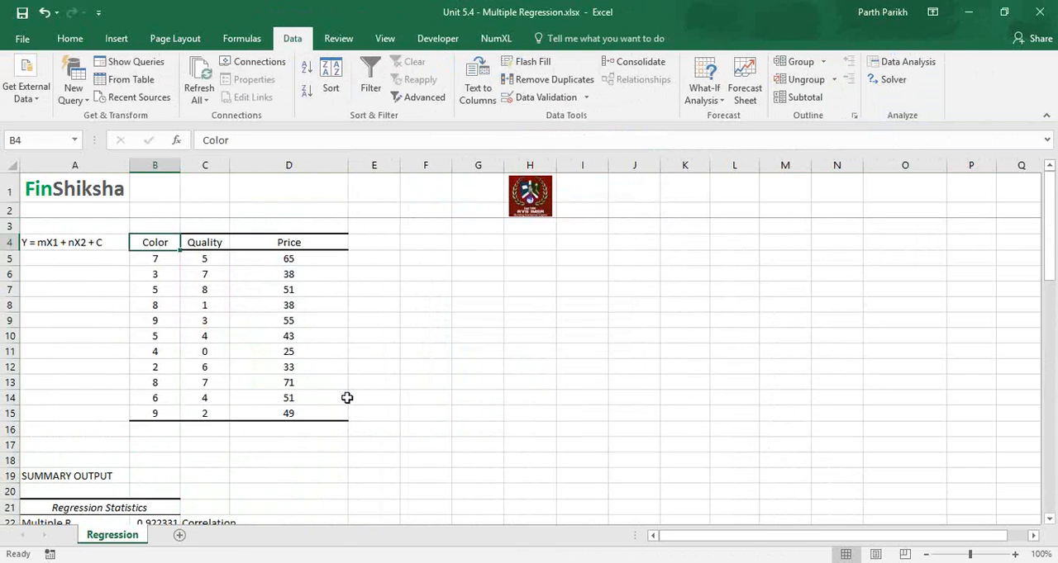
# Step: Review the source data and the Regression Statistics, down to the Regression row of the ANOVA table
pyautogui.press('Down')
pyautogui.press('Down')
pyautogui.press('Down')
pyautogui.press('Down')
pyautogui.press('Down')
pyautogui.press('Down')
pyautogui.press('Down')
pyautogui.press('Down')
pyautogui.press('Down')
pyautogui.press('Down')
pyautogui.press('Down')
pyautogui.press('Down')
pyautogui.press('Down')
pyautogui.press('Down')
pyautogui.press('Down')
pyautogui.press('Down')
pyautogui.press('Down')
pyautogui.press('Down')
pyautogui.press('Down')
pyautogui.press('Down')
pyautogui.press('Down')
pyautogui.press('Down')
pyautogui.press('Down')
pyautogui.press('Down')
pyautogui.press('Down')
pyautogui.press('Up')
pyautogui.press('Up')
pyautogui.press('Down')
pyautogui.press('Down')
# Step: Auto-fit column F to its contents so the Significance F heading fits
pyautogui.press('Down')
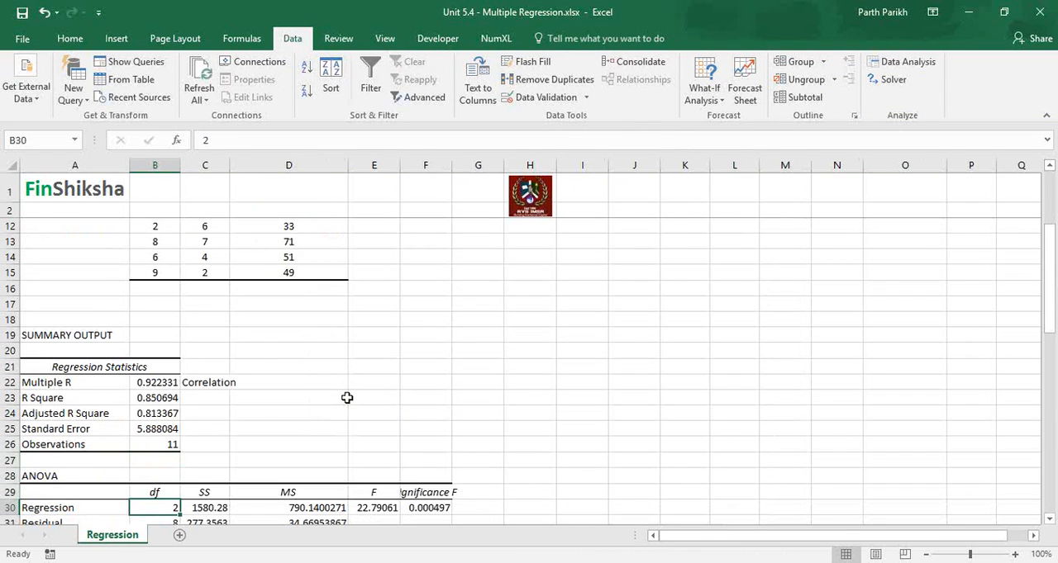
pyautogui.press('Down')
pyautogui.press('Down')
pyautogui.press('Down')
pyautogui.press('Down')
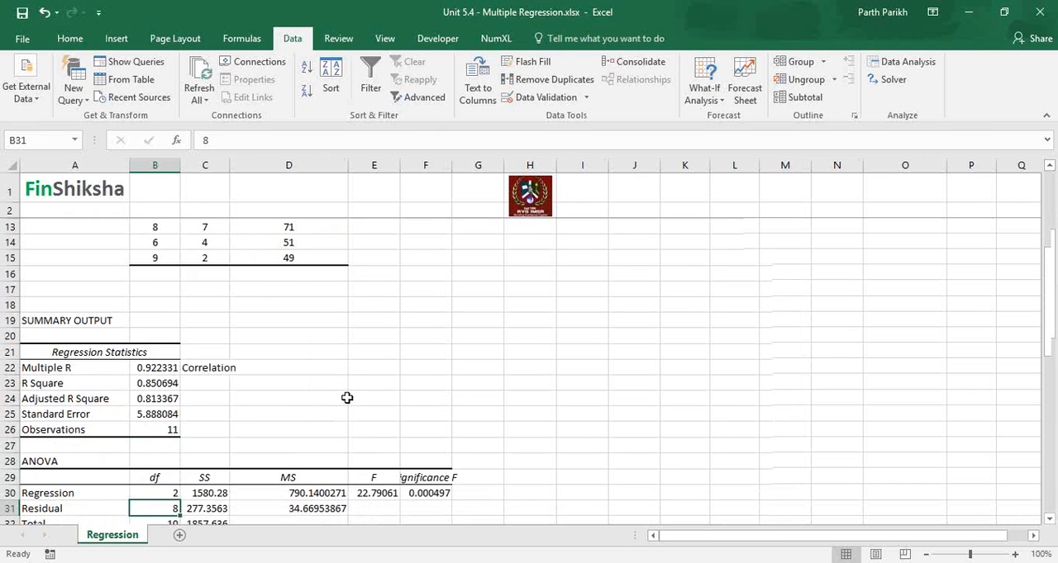
pyautogui.doubleClick(457, 163)
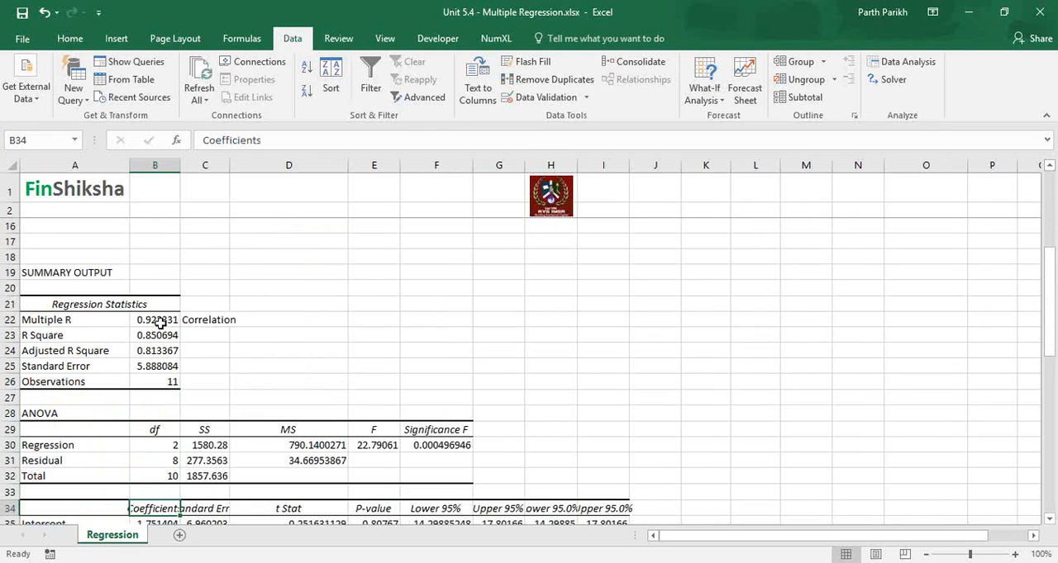
# Step: Highlight the Multiple R, R Square and Adjusted R Square values in B22:B24 and the Significance F value in F30 in yellow
pyautogui.moveTo(160, 323); pyautogui.dragTo(157, 350)
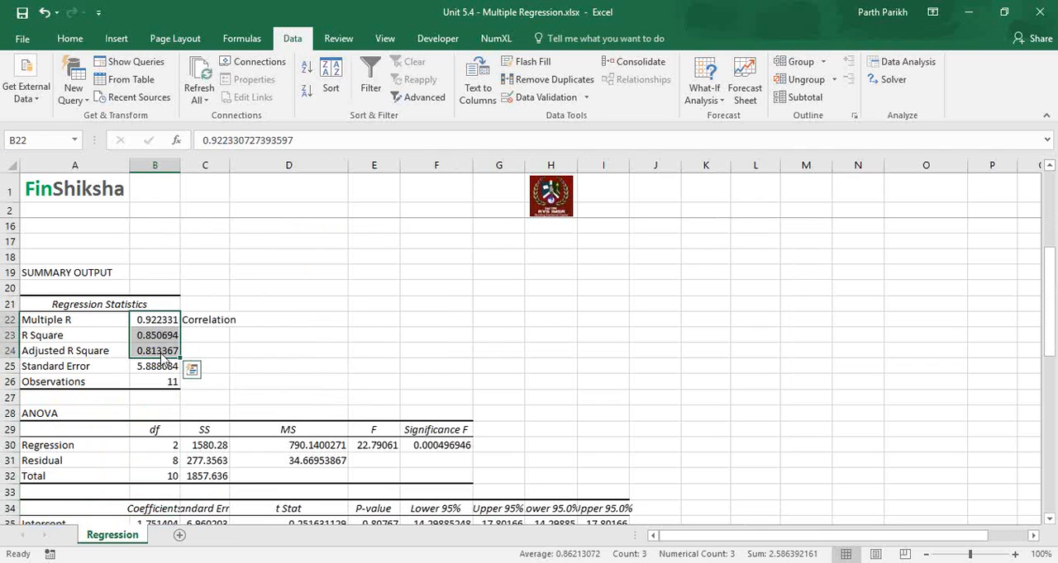
pyautogui.click(73, 38)
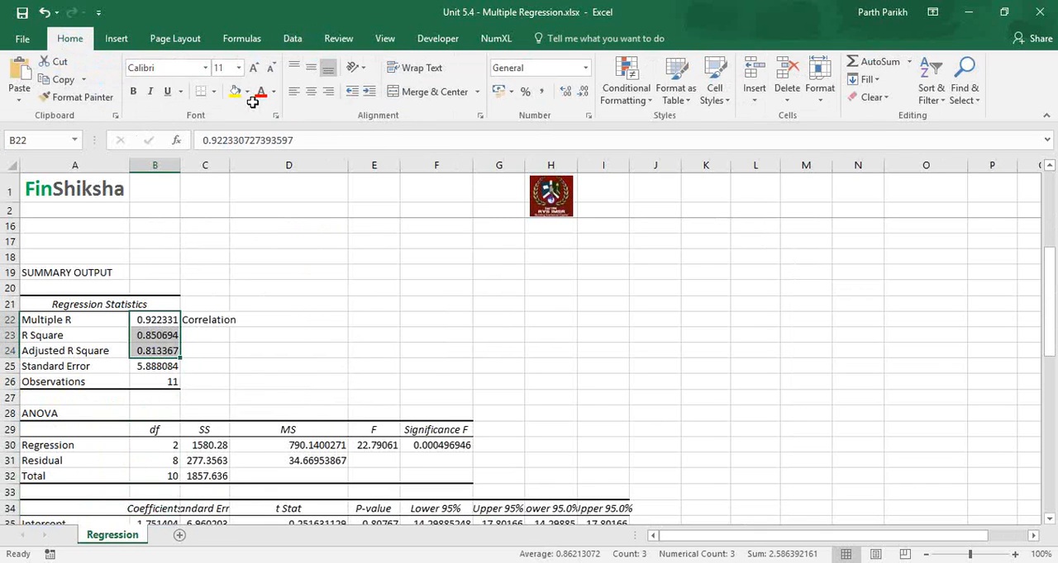
pyautogui.click(236, 92)
pyautogui.click(456, 445)
pyautogui.press('F4')
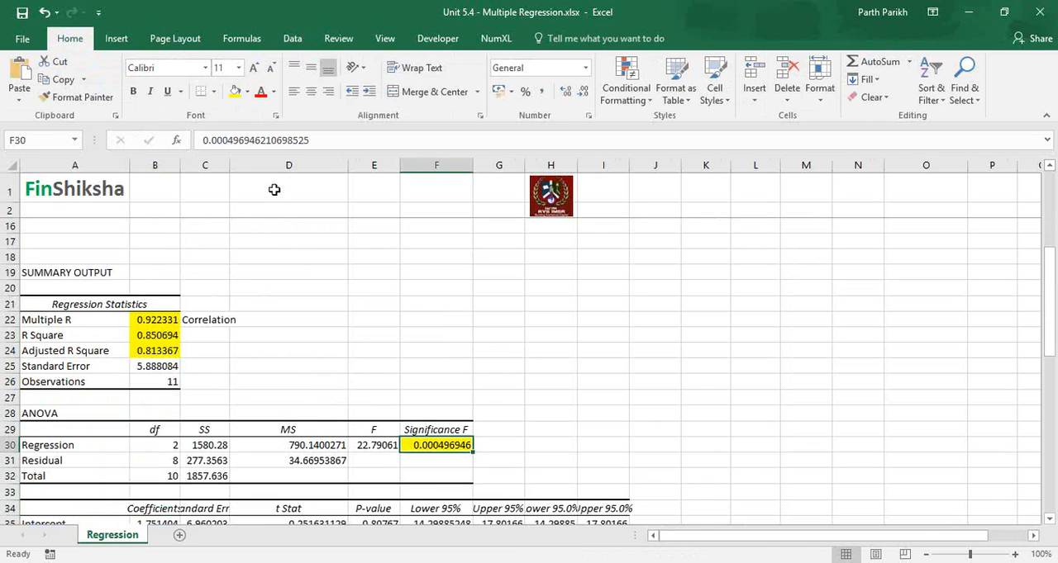
# Step: Highlight the P-values of Color and Quality in E36:E37 in yellow
pyautogui.press('Down')
pyautogui.press('Down')
pyautogui.press('Down')
pyautogui.press('Down')
pyautogui.press('Down')
pyautogui.press('Down')
pyautogui.press('Down')
pyautogui.press('Down')
pyautogui.press('Down')
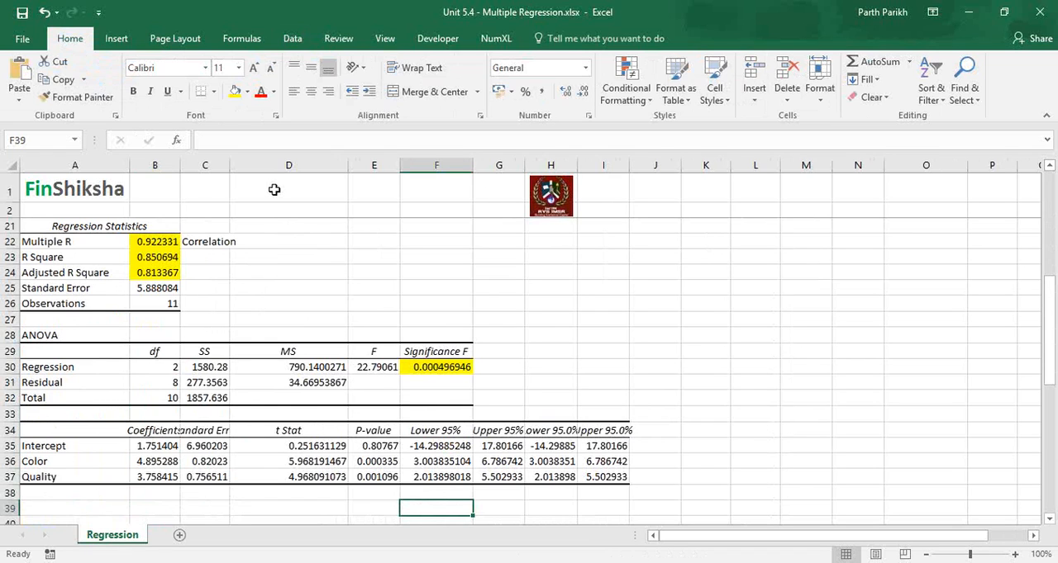
pyautogui.click(387, 462)
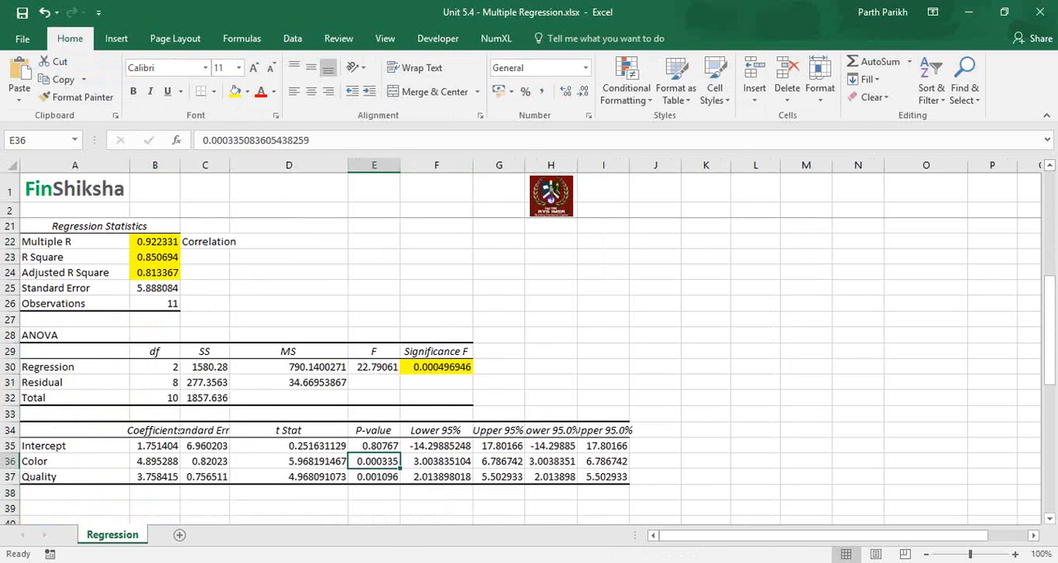
pyautogui.hotkey('shift', 'Down')
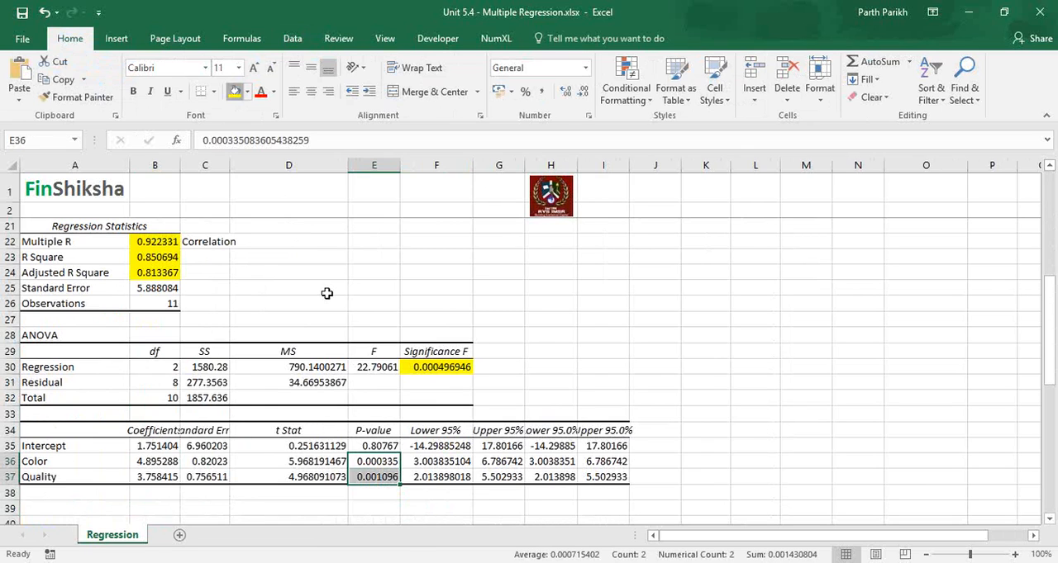
pyautogui.click(235, 92)
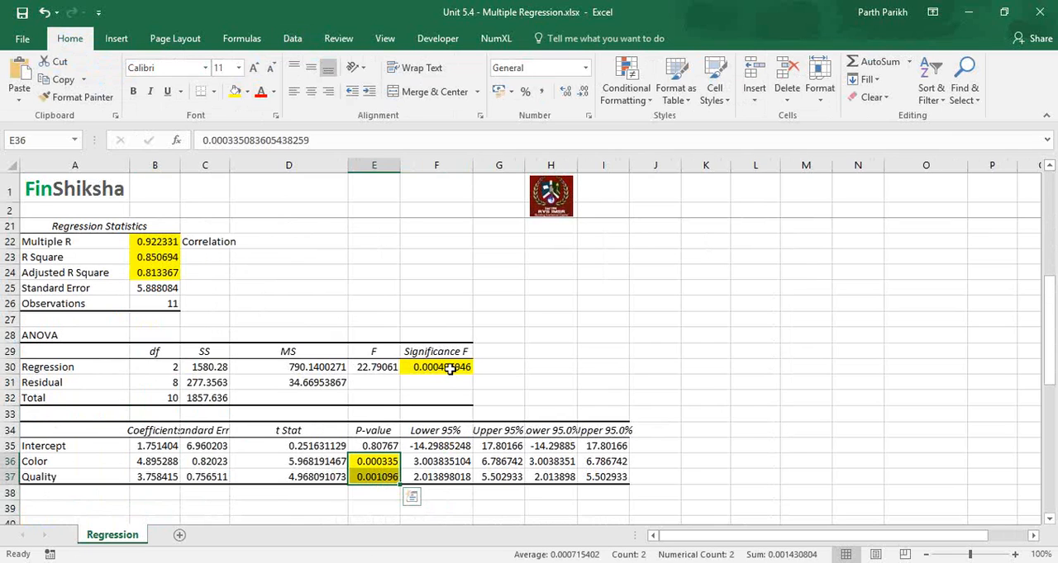
# Step: Auto-fit columns C and B so the Standard Error and Coefficients headings fit
pyautogui.doubleClick(223, 226)
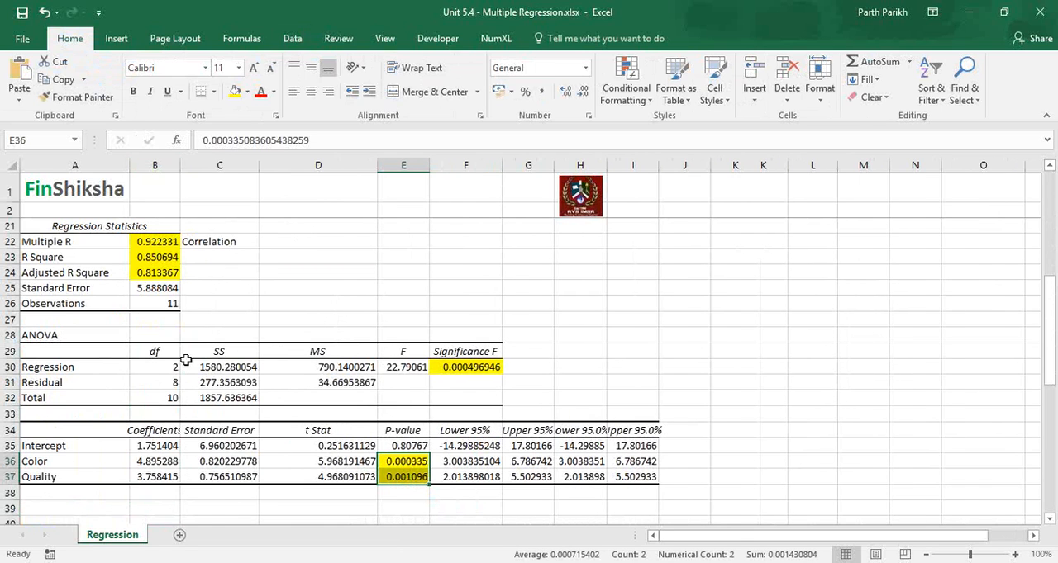
pyautogui.doubleClick(182, 355)
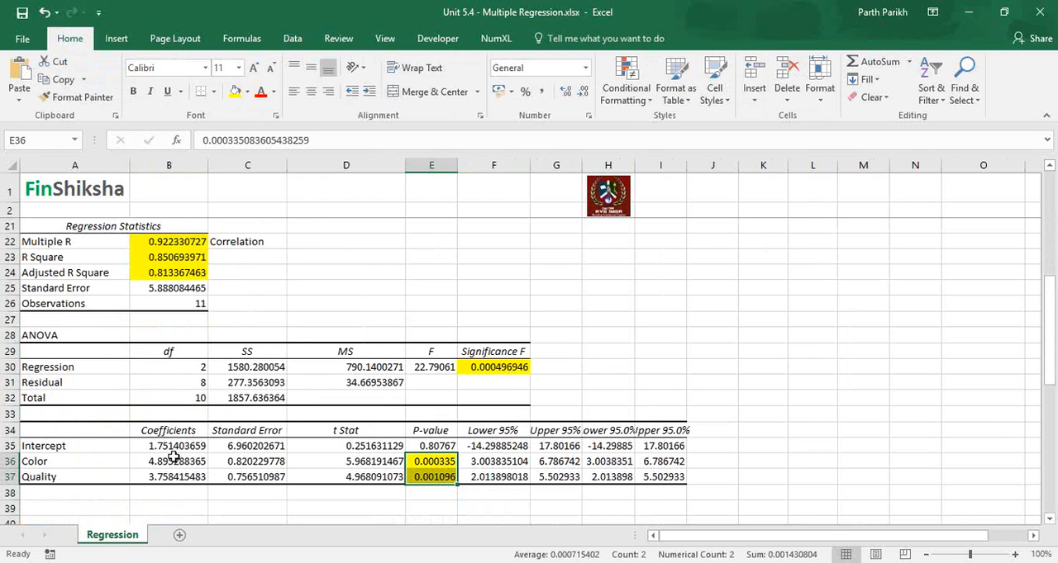
# Step: Write the regression equation "Price = 1.7514 + 4.8952 * Color + 3.7584 * Quality" in B39
pyautogui.click(152, 507)
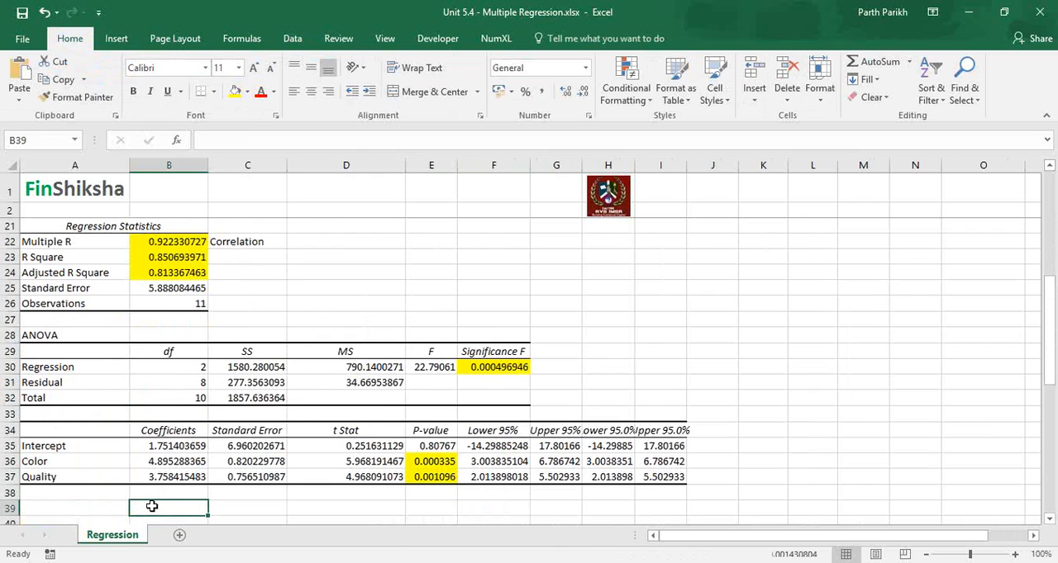
pyautogui.write('Price = ')
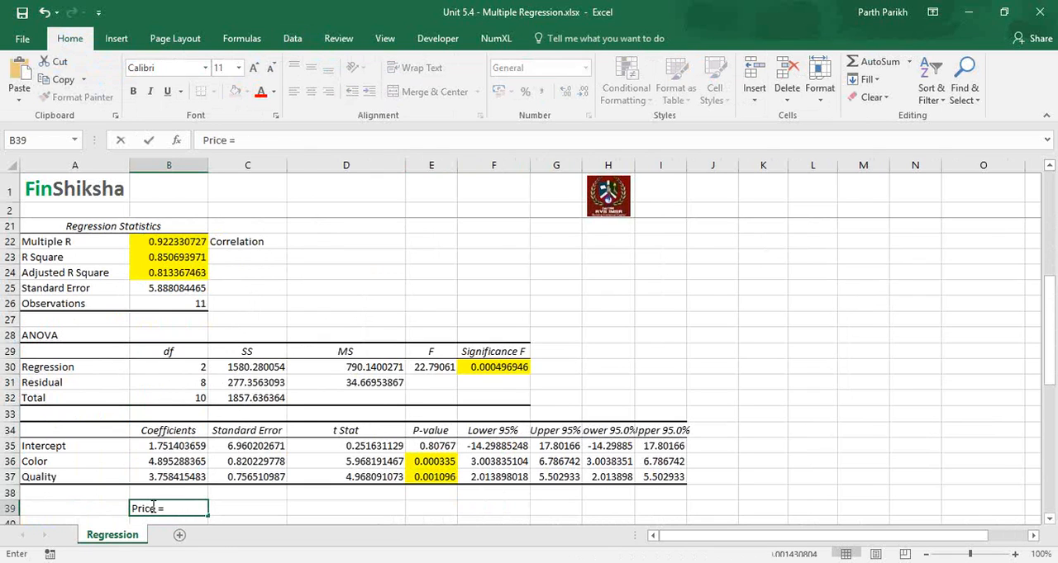
pyautogui.write('1.7514 + 4.8')
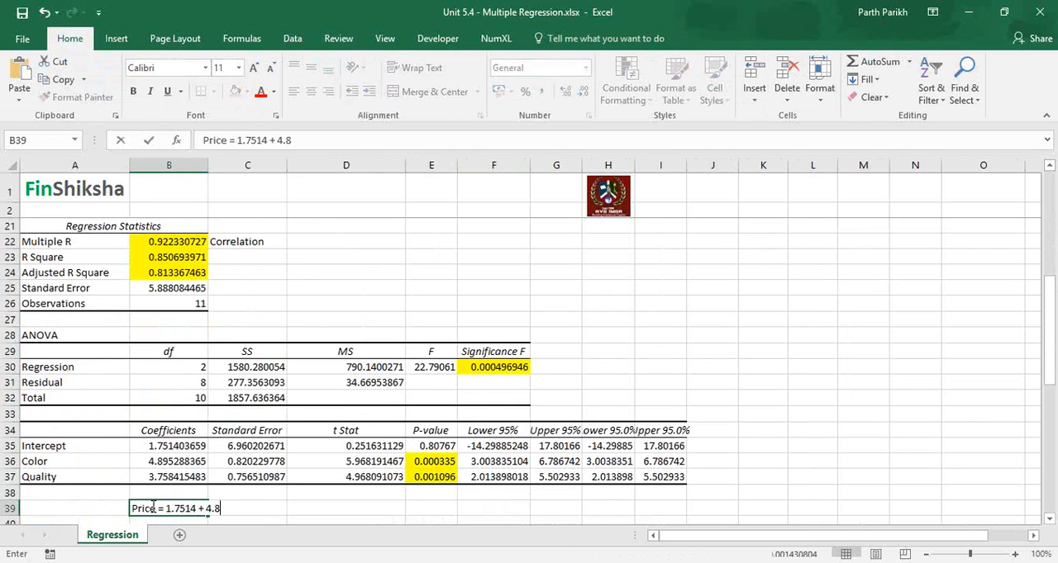
pyautogui.write('952 * Color ')
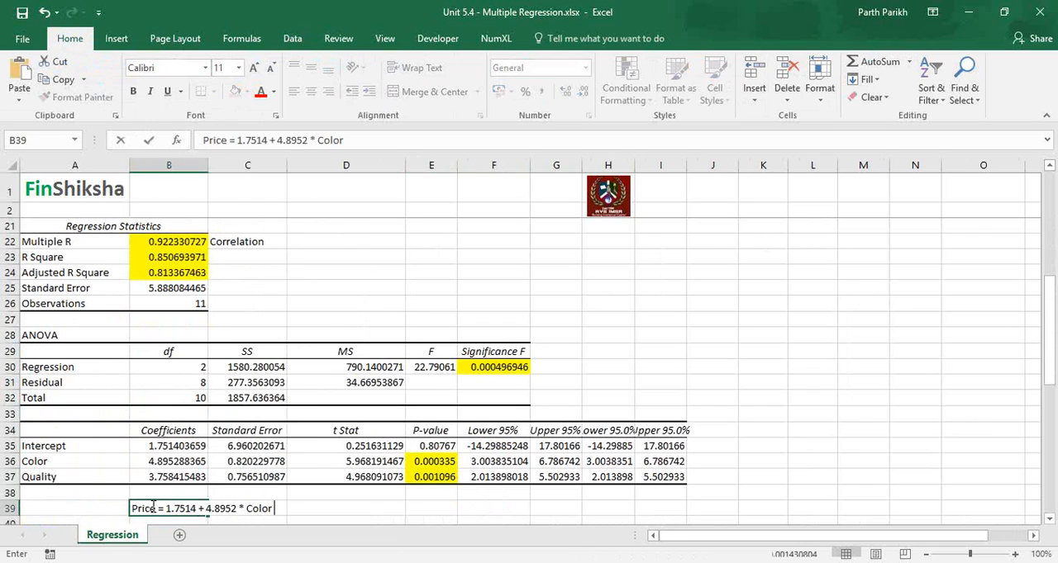
pyautogui.write('+ 3.7584 * QUality')
pyautogui.press('BackSpace')
pyautogui.press('BackSpace')
pyautogui.press('BackSpace')
pyautogui.press('BackSpace')
pyautogui.press('BackSpace')
pyautogui.press('BackSpace')
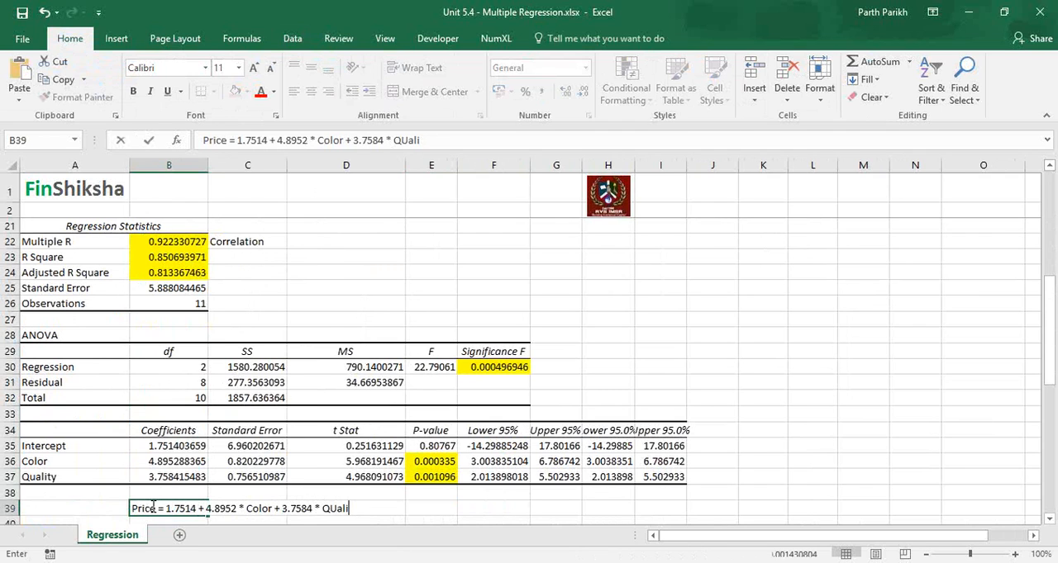
pyautogui.write('uality')
pyautogui.press('Return')
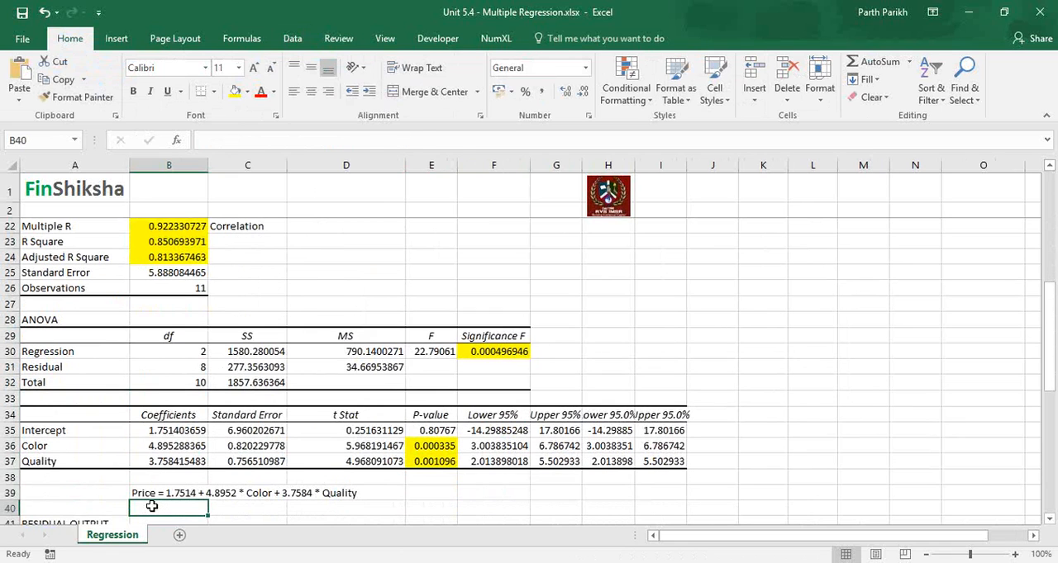
# Step: Enter the headings "Color" in F39 and "Quality" in G39 beside the regression equation
pyautogui.press('Left')
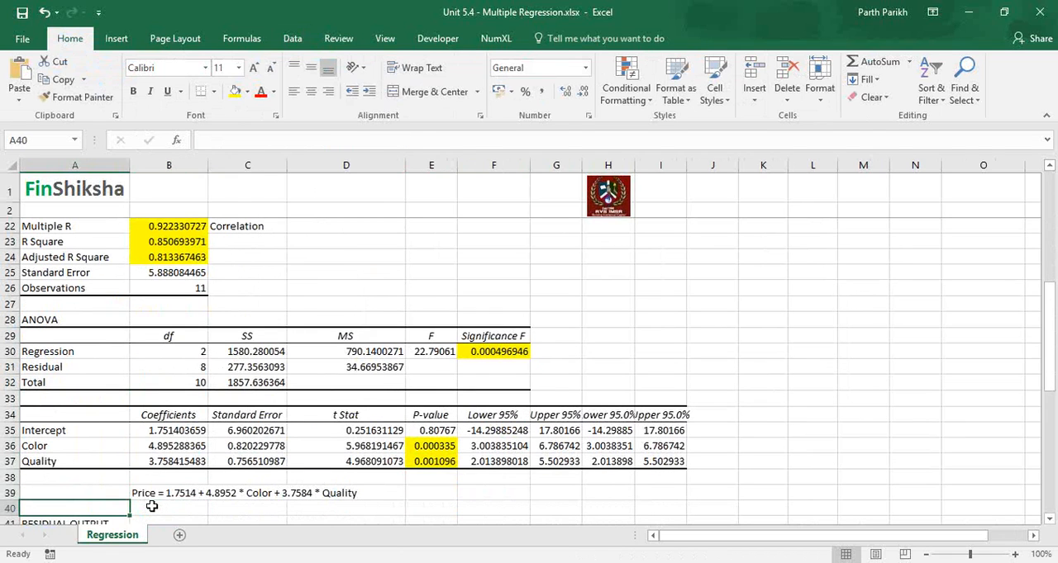
pyautogui.press('Up')
pyautogui.press('Right')
pyautogui.press('Right')
pyautogui.press('Right')
pyautogui.press('Right')
pyautogui.press('Right')
pyautogui.press('Right')
pyautogui.press('Left')
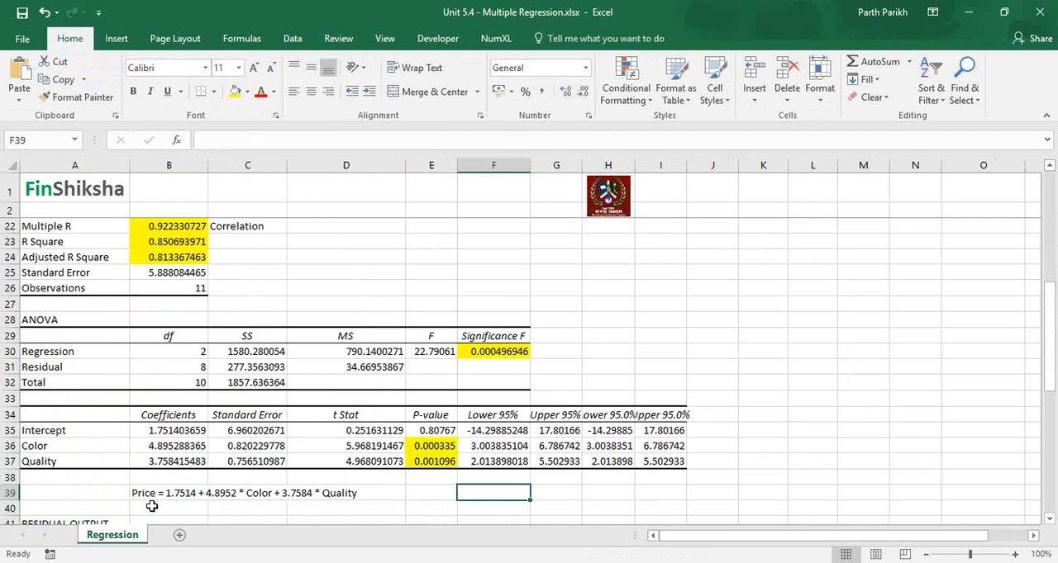
pyautogui.write('Color')
pyautogui.press('Tab')
pyautogui.write('Quality')
pyautogui.press('Return')
# Step: Add the heading "Price" in H39 beside the Quality heading
pyautogui.press('Left')
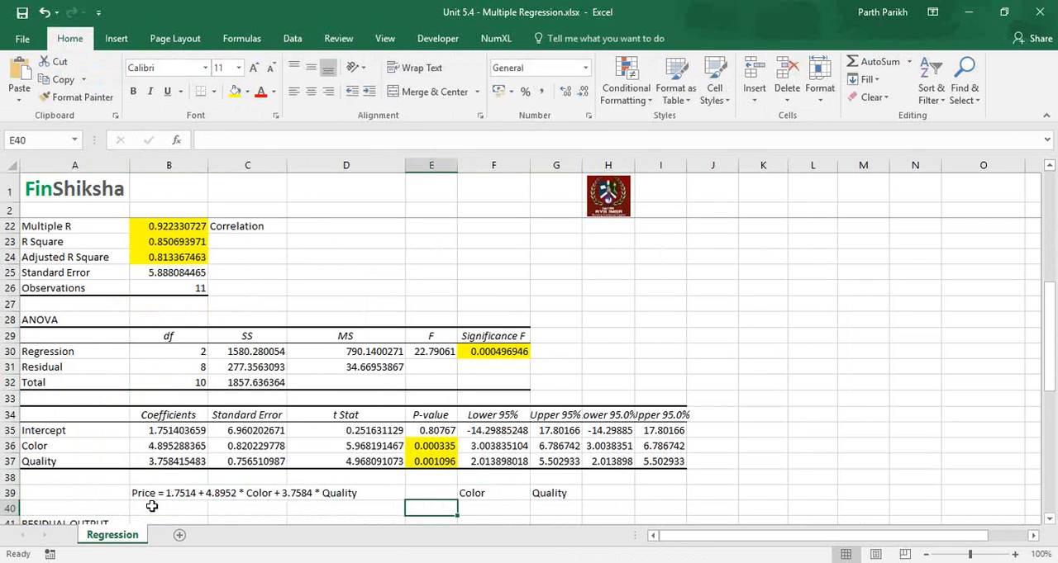
pyautogui.press('Left')
pyautogui.press('Left')
pyautogui.press('Up')
pyautogui.press('Up')
pyautogui.press('Right')
pyautogui.press('Right')
pyautogui.press('Right')
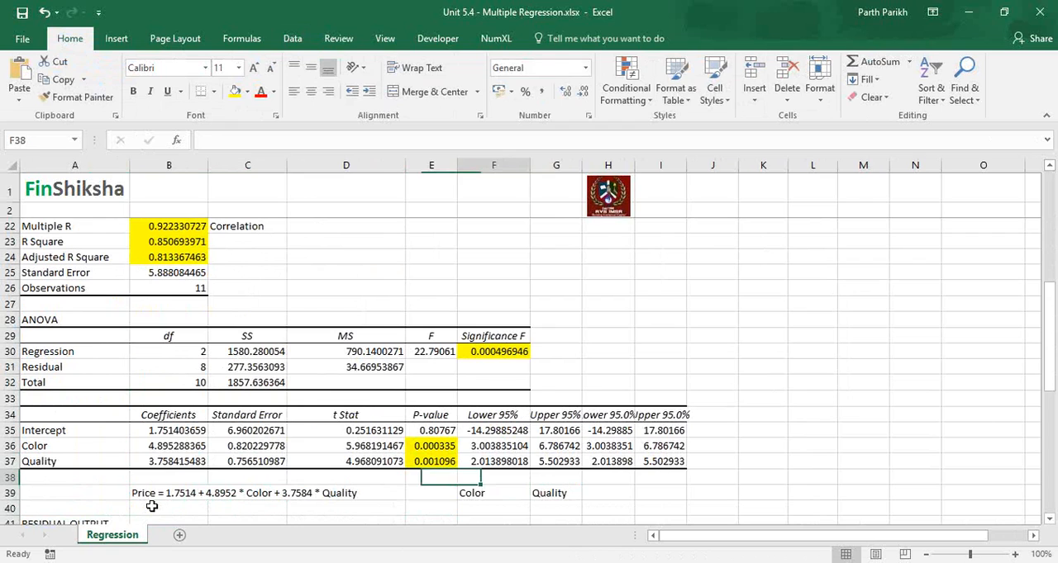
pyautogui.press('Right')
pyautogui.press('Right')
pyautogui.press('Down')
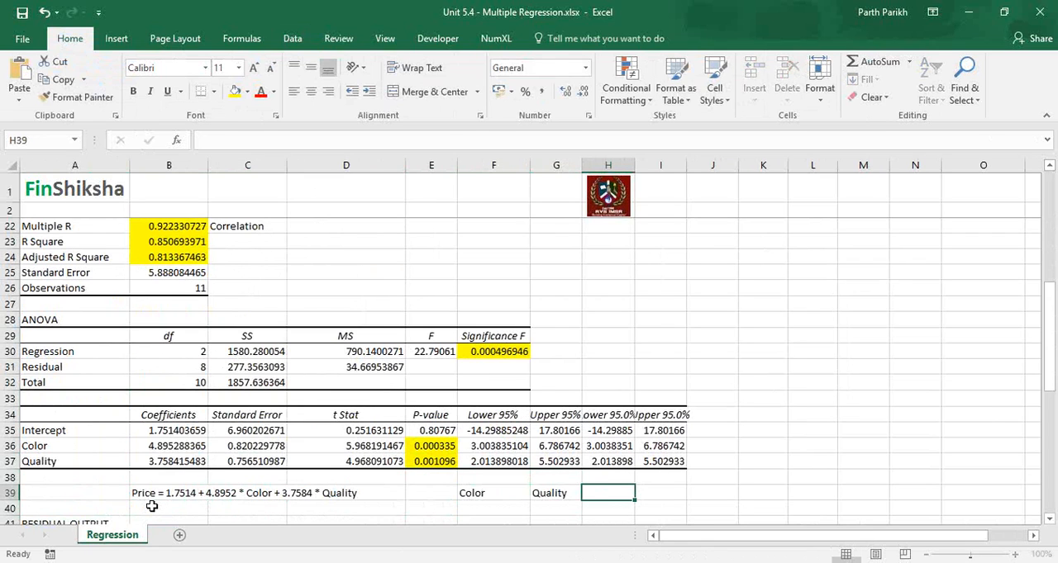
pyautogui.write('Pr')
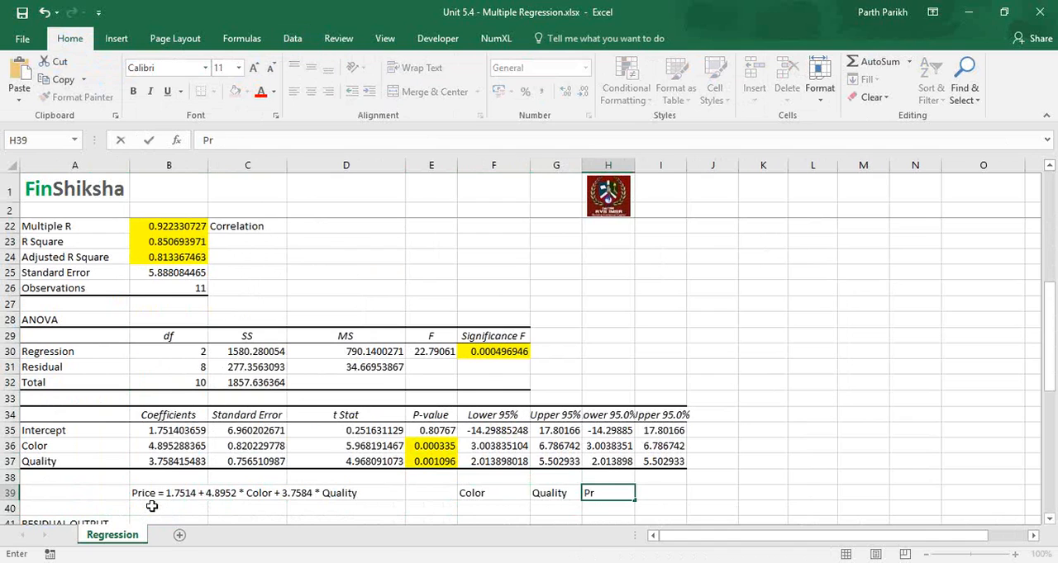
pyautogui.write('ice')
pyautogui.press('Left')
pyautogui.press('Left')
pyautogui.press('Left')
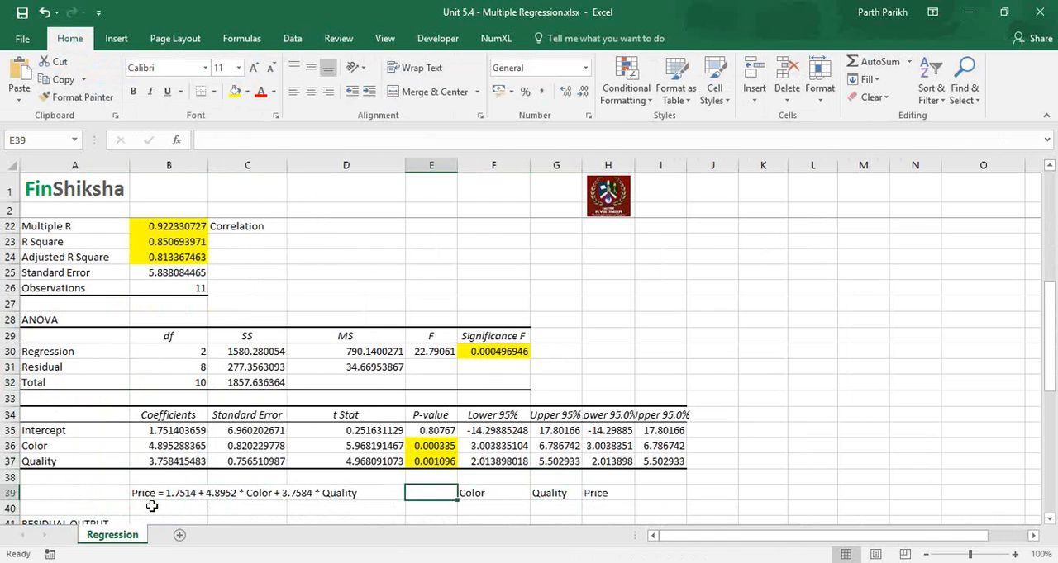
pyautogui.write('Intercept')
pyautogui.press('Return')
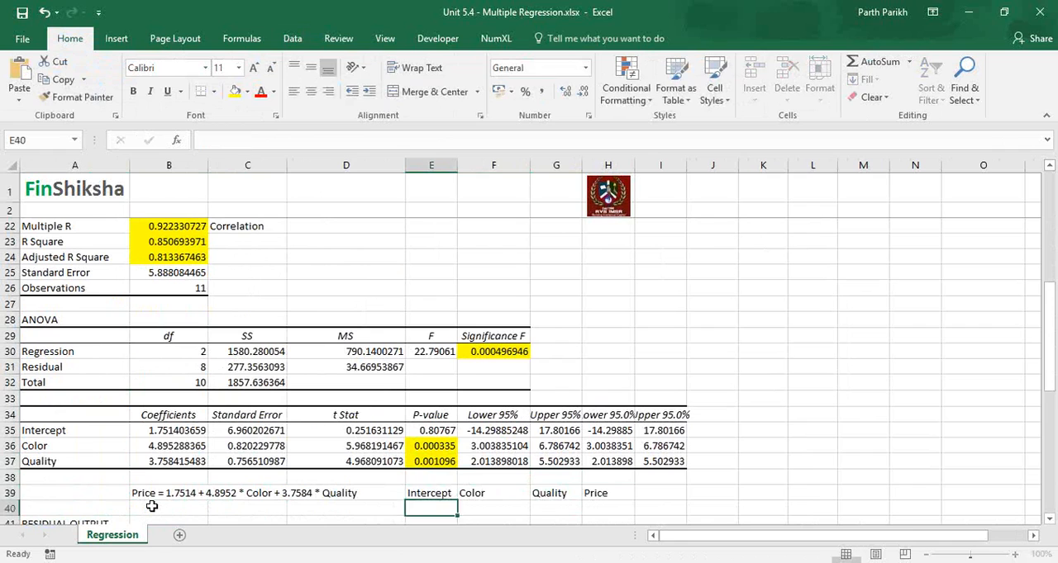
pyautogui.write('=')
pyautogui.press('Left')
pyautogui.press('Left')
pyautogui.press('Right')
pyautogui.press('Right')
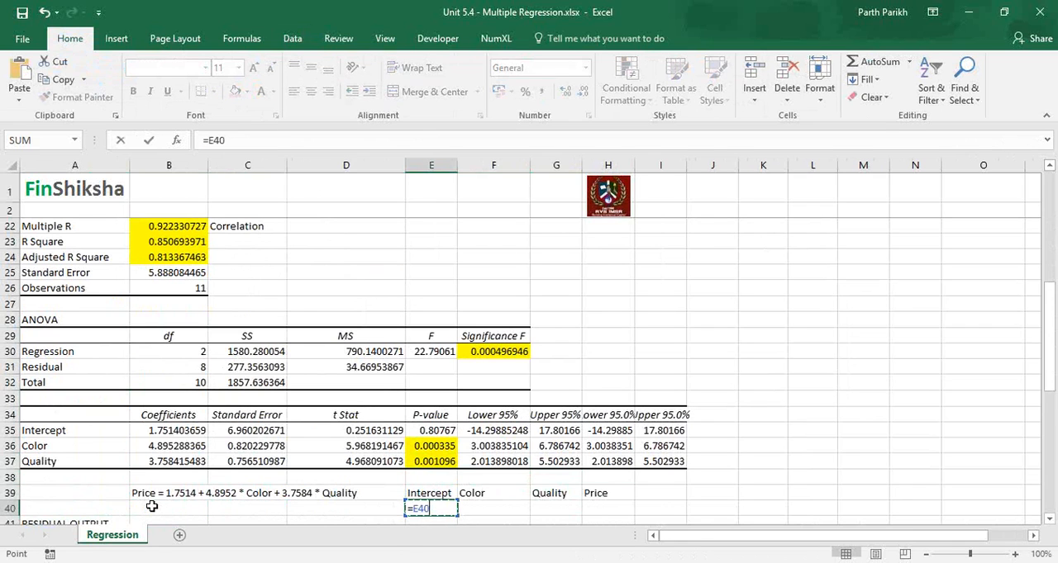
pyautogui.press('Escape')
pyautogui.press('Up')
pyautogui.press('Delete')
# Step: Calculate the predicted price in H40 with the formula =B35+F40*B36+G40*B37
pyautogui.press('Down')
pyautogui.press('Right')
pyautogui.press('Right')
pyautogui.press('Right')
pyautogui.write('=')
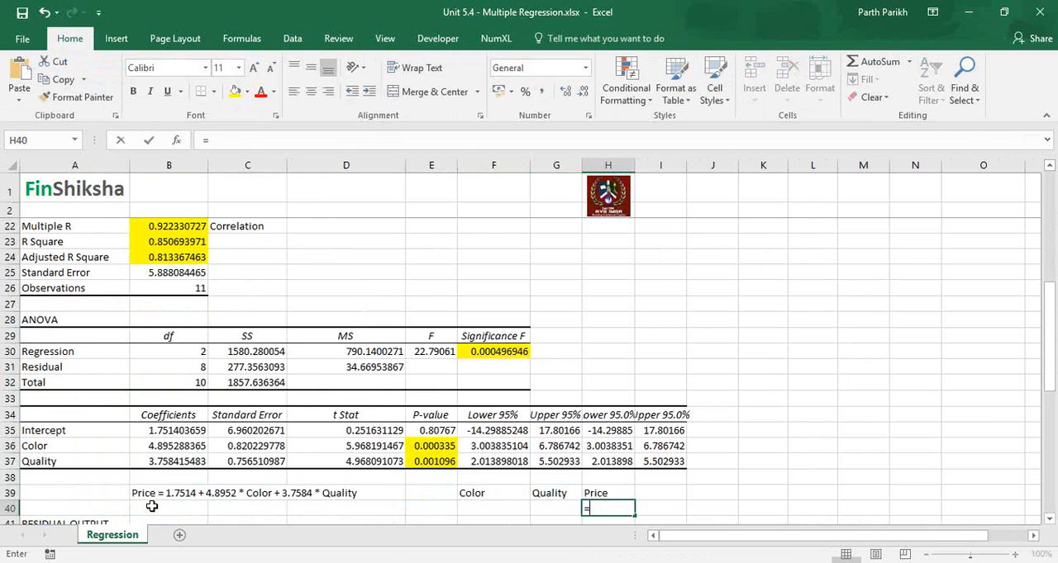
pyautogui.press('Left')
pyautogui.press('Left')
pyautogui.press('Left')
pyautogui.press('Left')
pyautogui.press('Left')
pyautogui.press('Left')
pyautogui.press('Left')
pyautogui.press('Up')
pyautogui.press('Up')
pyautogui.press('Up')
pyautogui.press('Up')
pyautogui.press('Up')
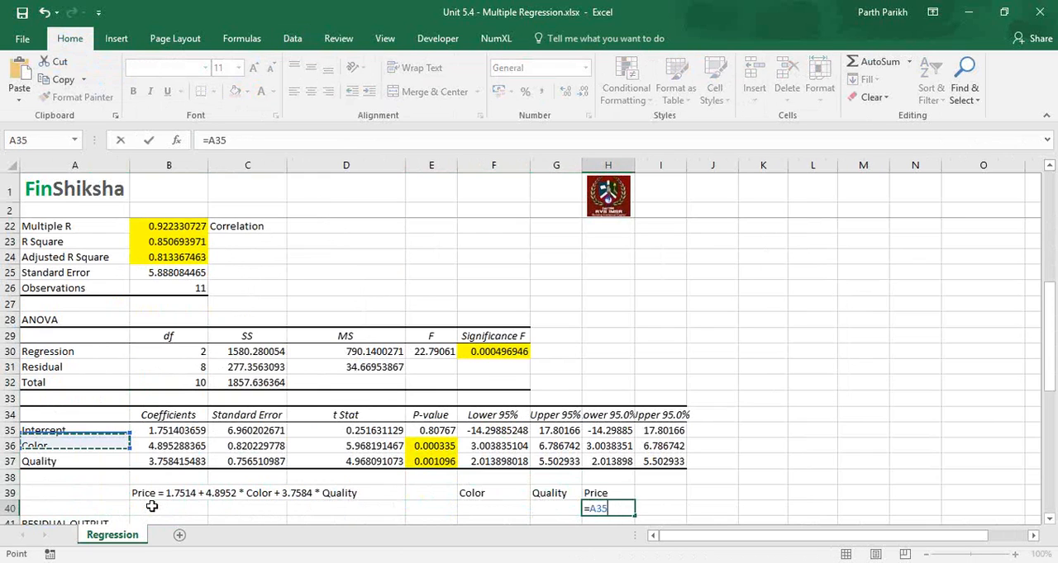
pyautogui.press('Right')
pyautogui.write('+')
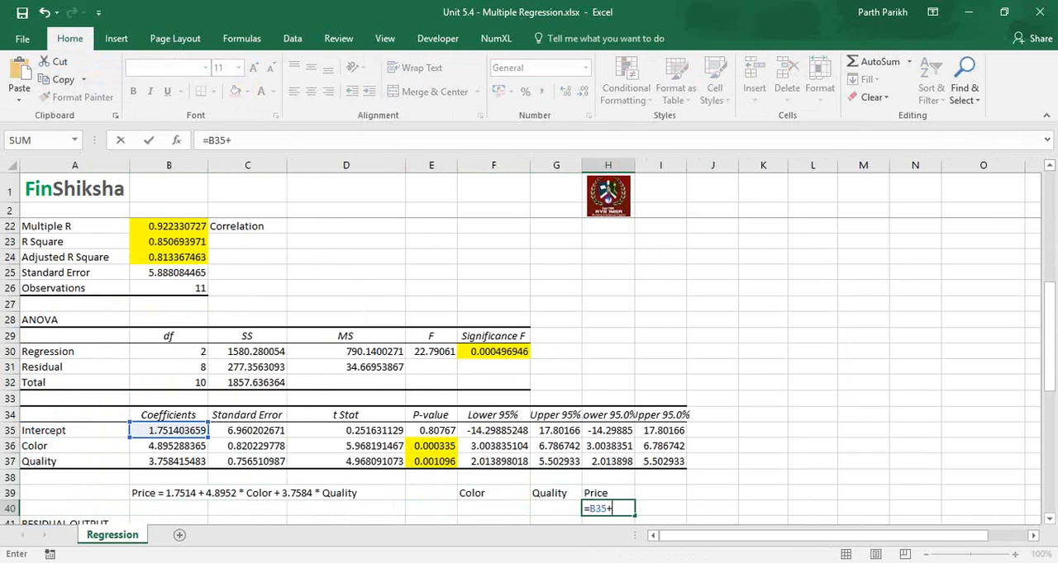
pyautogui.press('Left')
pyautogui.press('Left')
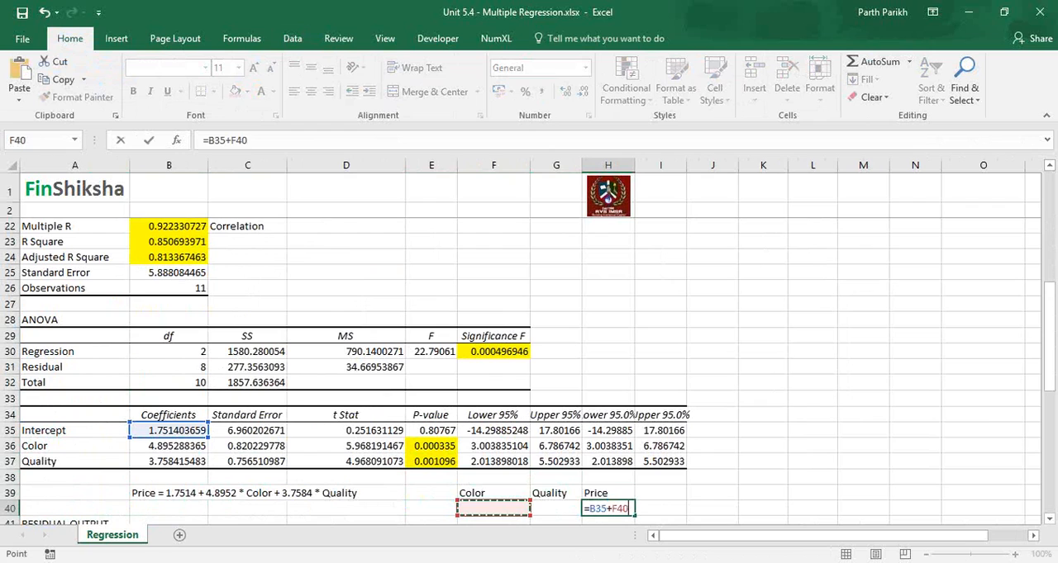
pyautogui.write('*')
pyautogui.click(167, 443)
pyautogui.write('+')
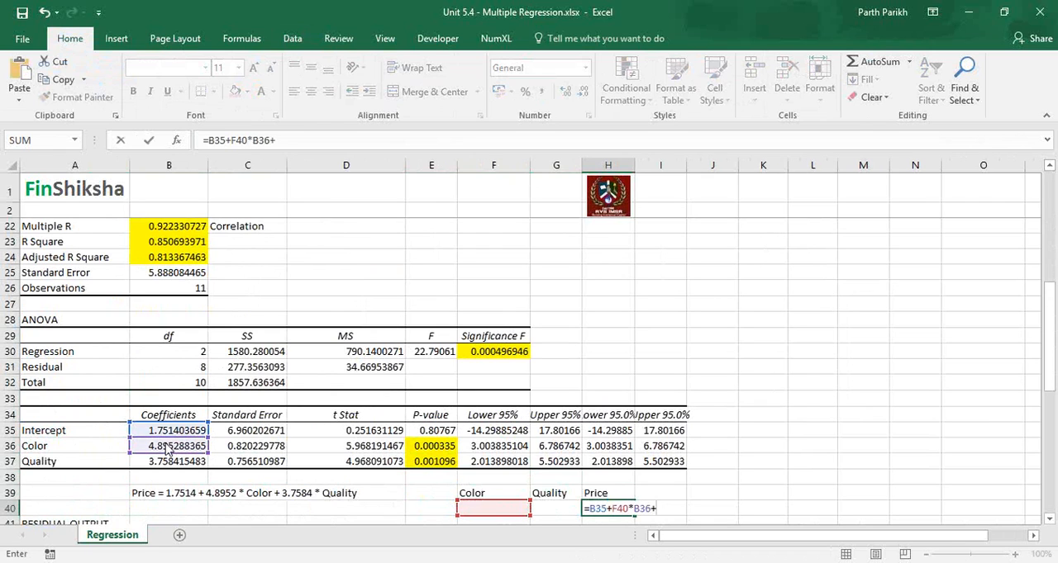
pyautogui.press('Left')
pyautogui.write('*')
pyautogui.click(176, 464)
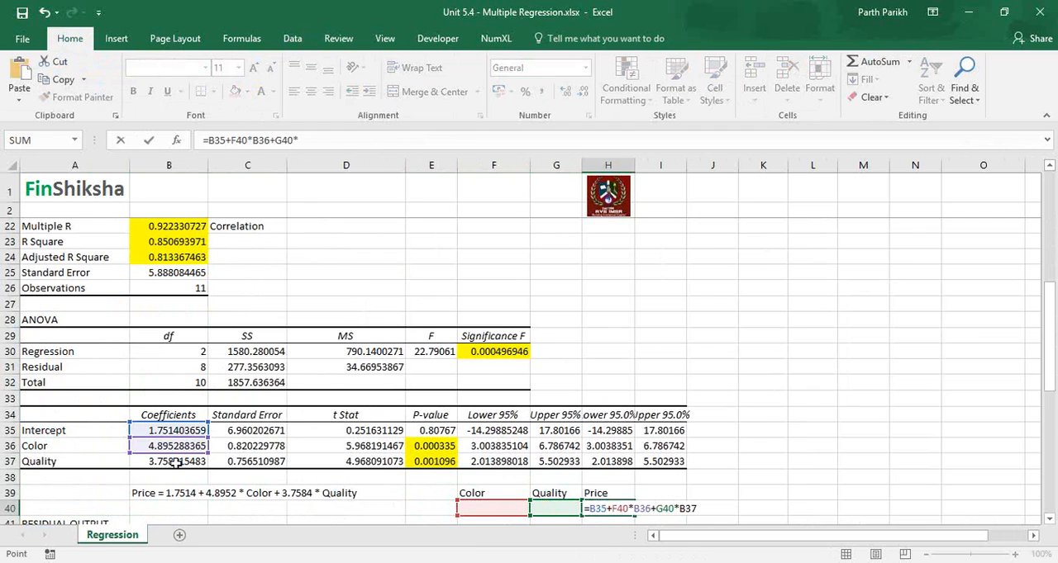
pyautogui.press('Return')
# Step: Test the price formula with 0 for Color in F40 and 0 for Quality in G40
pyautogui.press('Up')
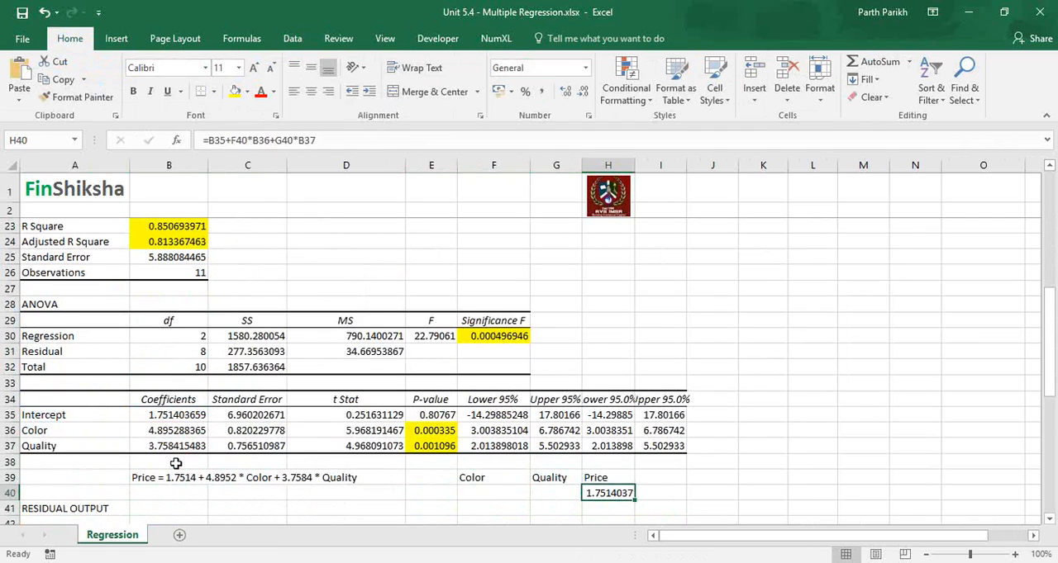
pyautogui.press('Left')
pyautogui.press('Left')
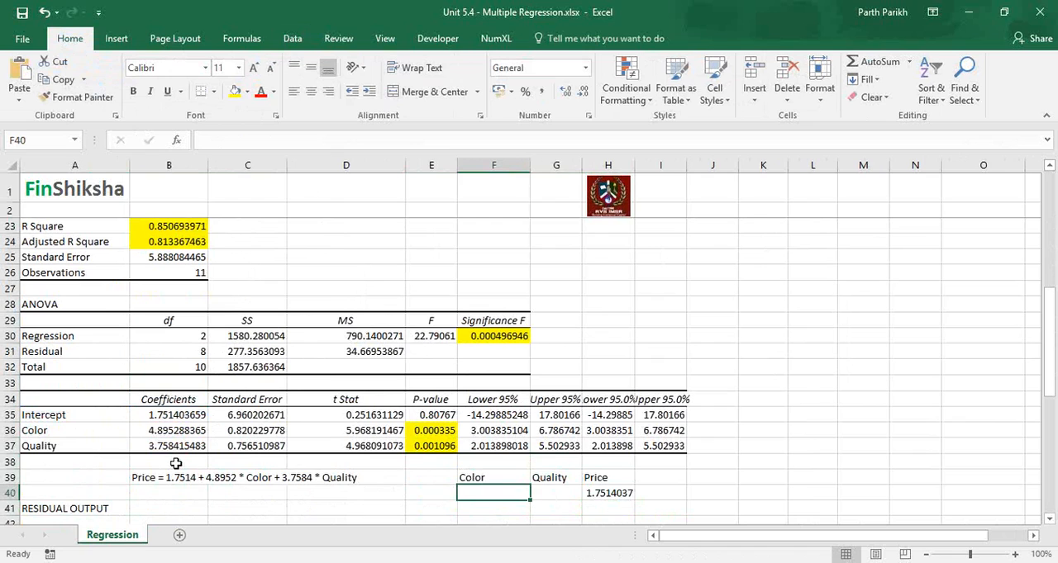
pyautogui.write('0')
pyautogui.press('Tab')
pyautogui.write('0')
pyautogui.press('Tab')
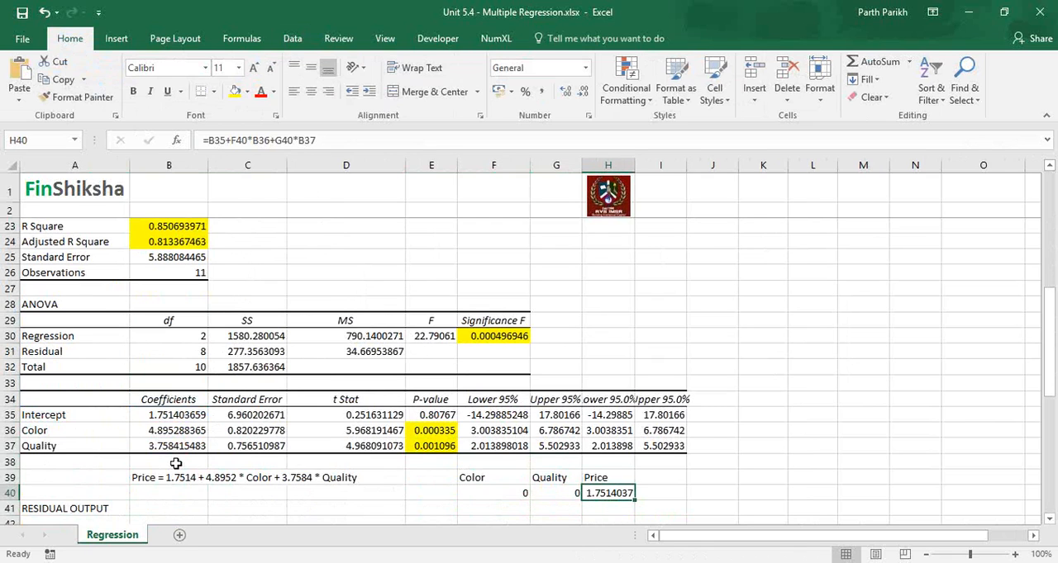
# Step: Set Color in F40 to 5 and Quality in G40 to 10 to predict the price
pyautogui.press('Left')
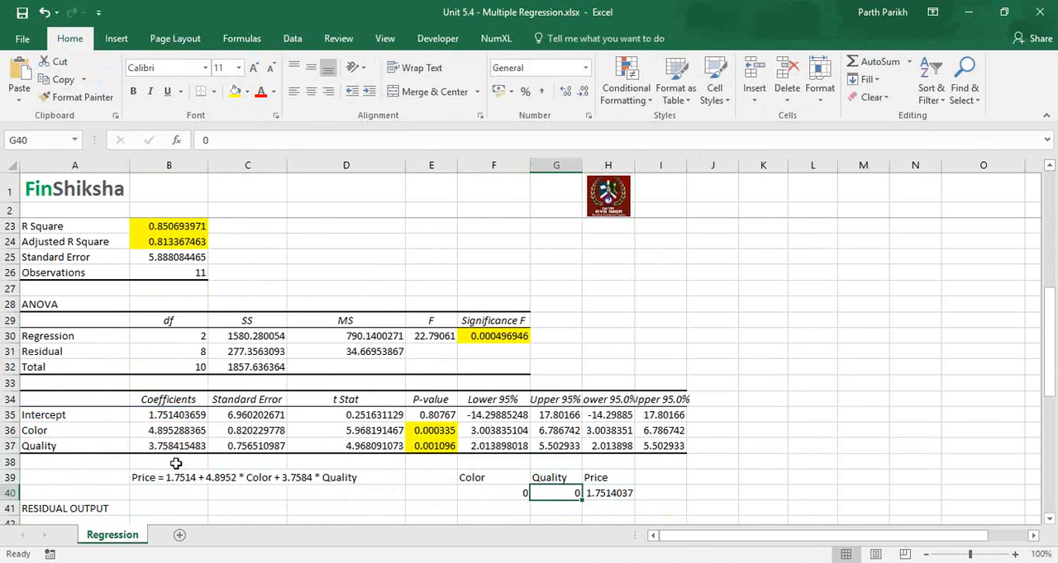
pyautogui.press('Left')
pyautogui.write('5')
pyautogui.press('Tab')
pyautogui.write('10')
pyautogui.press('Tab')
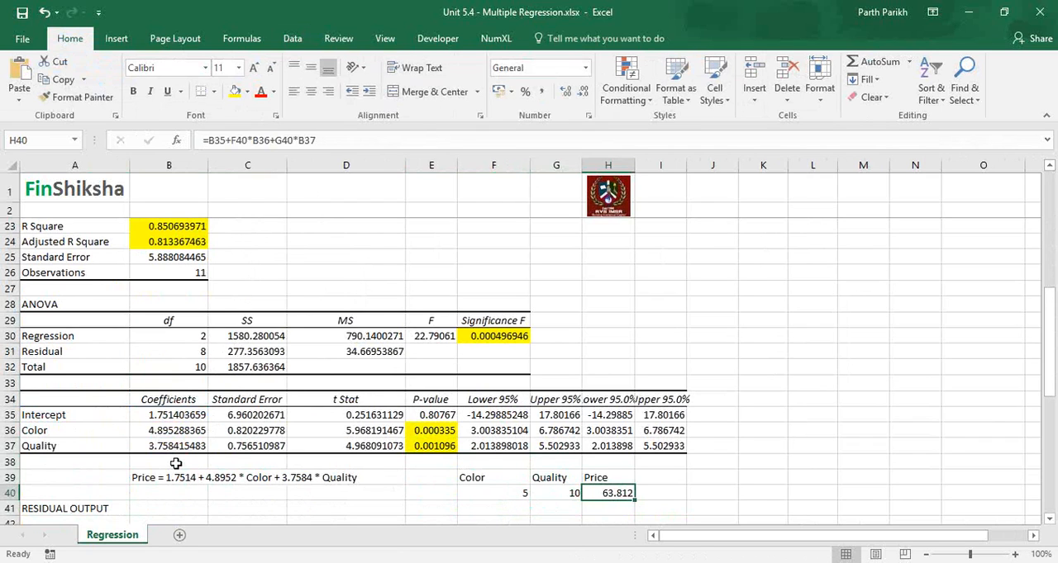
# Step: Predict the price for the third data row by setting Color in F40 to 5 and Quality in G40 to 8
pyautogui.press('Up')
pyautogui.press('Up')
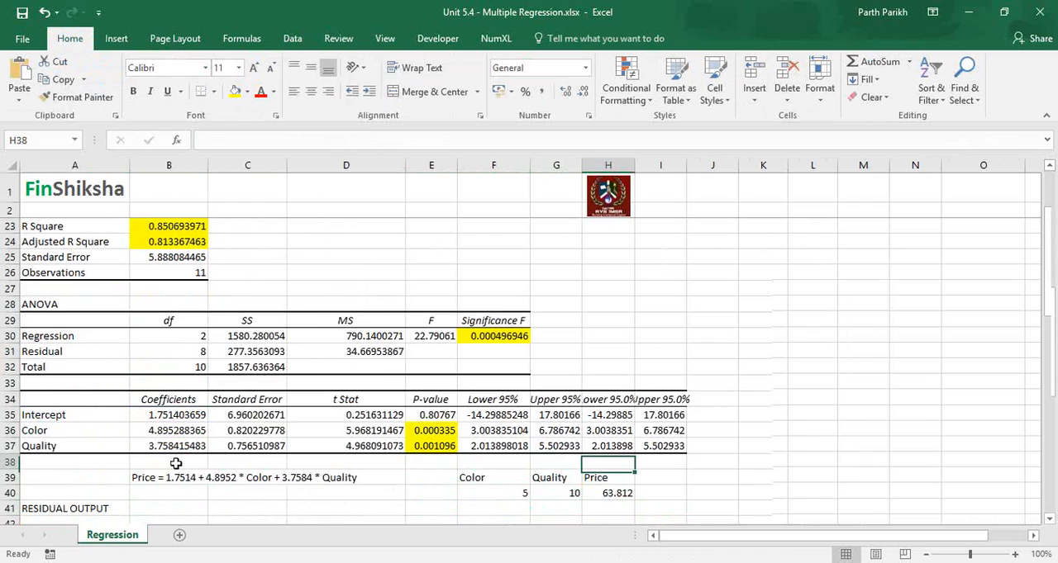
pyautogui.scroll(7, 176, 463)
pyautogui.click(202, 288)
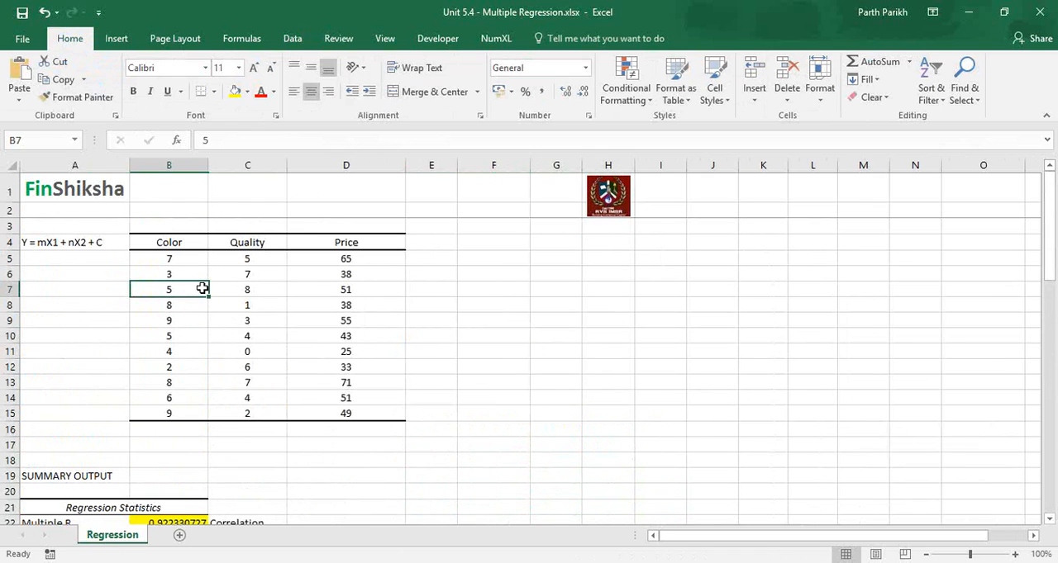
pyautogui.moveTo(203, 288); pyautogui.dragTo(275, 288)
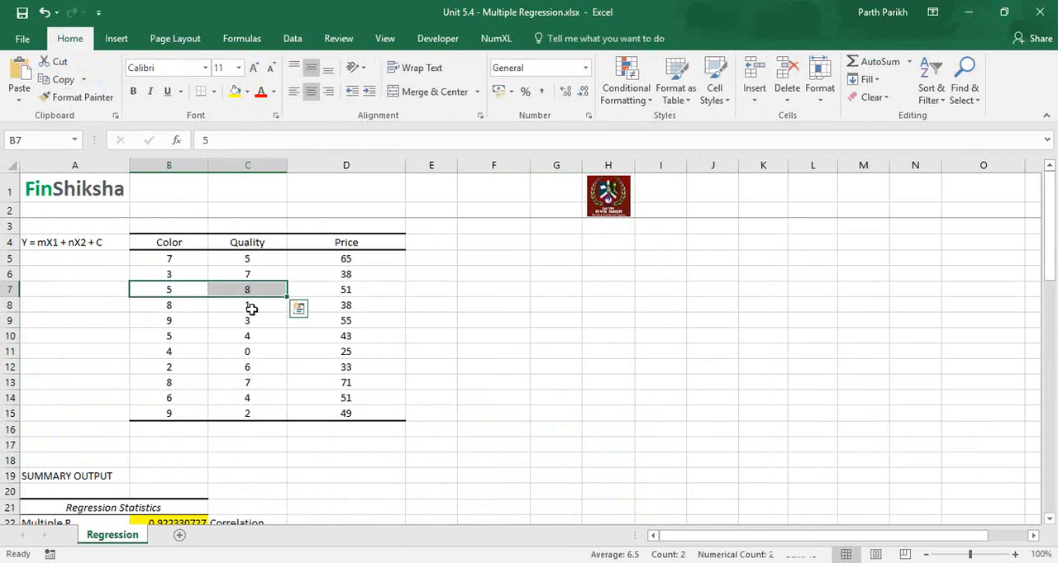
pyautogui.press('Down')
pyautogui.press('Down')
pyautogui.press('Down')
pyautogui.press('Down')
pyautogui.press('Down')
pyautogui.press('Down')
pyautogui.press('Down')
pyautogui.press('Down')
pyautogui.press('Down')
pyautogui.press('Down')
pyautogui.press('Down')
pyautogui.press('Down')
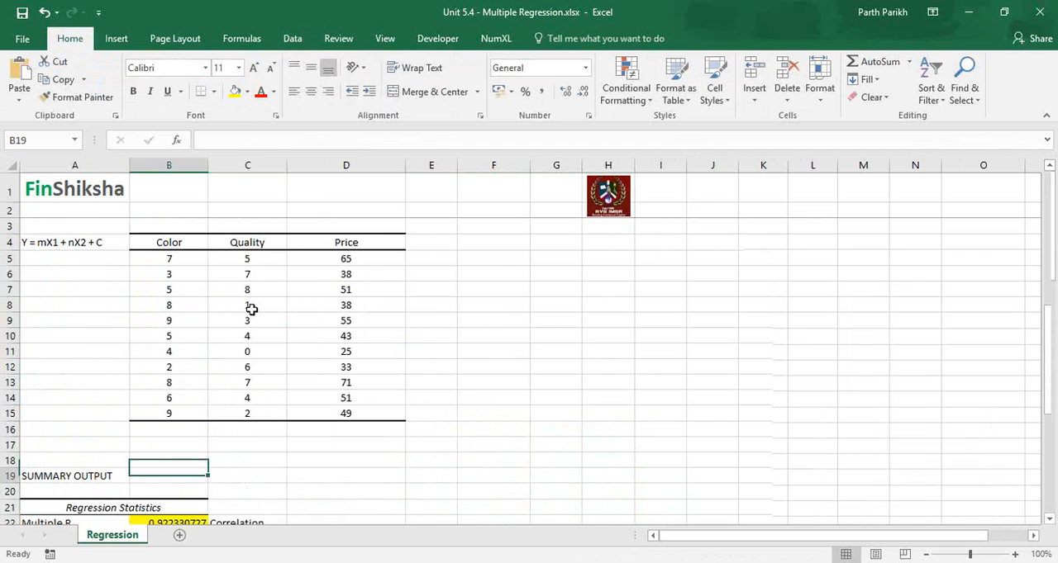
pyautogui.press('Down')
pyautogui.press('Down')
pyautogui.press('Down')
pyautogui.press('Down')
pyautogui.press('Down')
pyautogui.press('Down')
pyautogui.press('Down')
pyautogui.press('Down')
pyautogui.press('Down')
pyautogui.press('Down')
pyautogui.press('Down')
pyautogui.press('Down')
pyautogui.press('Down')
pyautogui.press('Down')
pyautogui.press('Down')
pyautogui.press('Down')
pyautogui.press('Down')
pyautogui.press('Down')
pyautogui.press('Down')
pyautogui.press('Down')
pyautogui.press('Right')
pyautogui.press('Right')
pyautogui.press('Right')
pyautogui.press('Right')
pyautogui.press('Right')
pyautogui.press('Up')
pyautogui.press('Up')
pyautogui.press('Up')
pyautogui.press('Up')
pyautogui.press('Left')
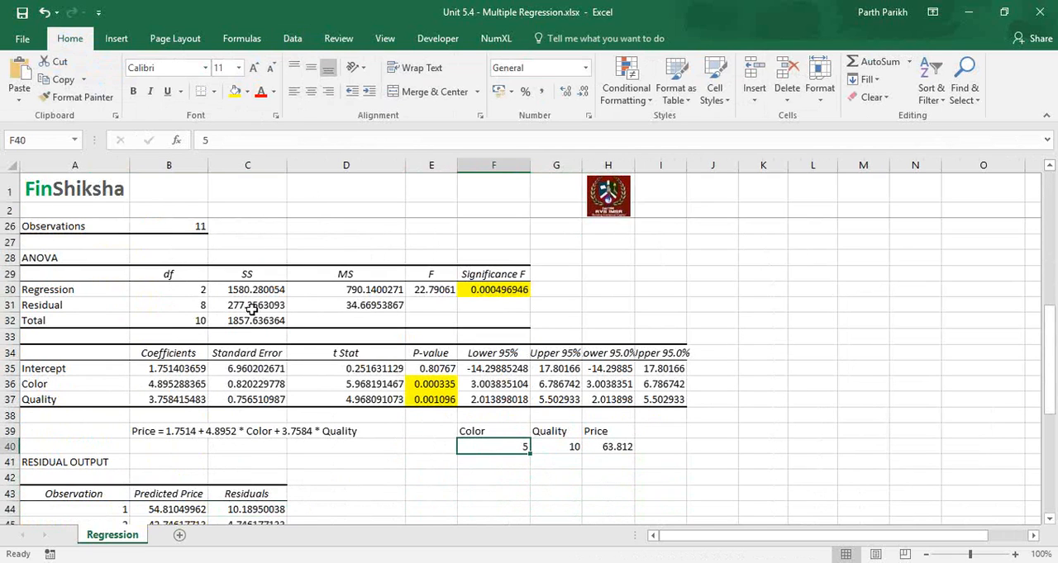
pyautogui.write('5')
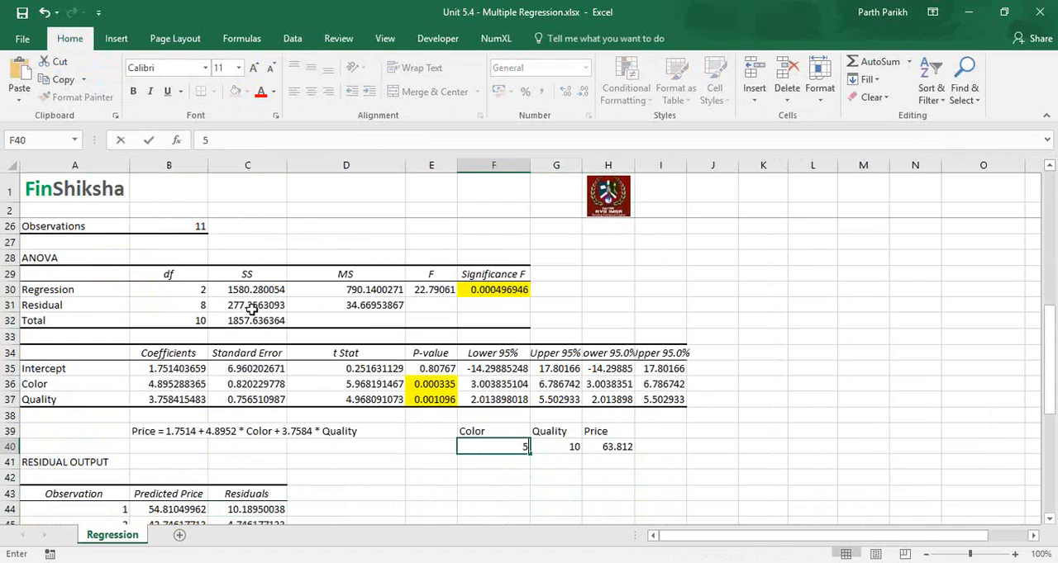
pyautogui.press('Tab')
pyautogui.write('8')
pyautogui.press('Tab')
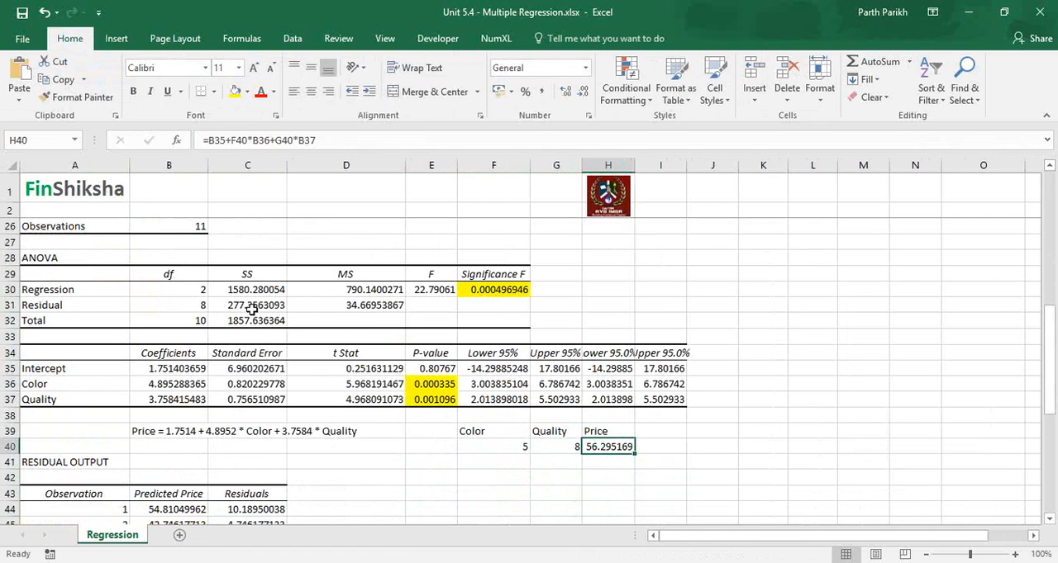
# Step: Predict the price for the last data row by setting Color in F40 to 9 and Quality in G40 to 2
pyautogui.press('Right')
pyautogui.press('Up')
pyautogui.press('Up')
pyautogui.press('Up')
pyautogui.press('Up')
pyautogui.press('Up')
pyautogui.press('Up')
pyautogui.press('Up')
pyautogui.press('Up')
pyautogui.press('Up')
pyautogui.press('Up')
pyautogui.press('Up')
pyautogui.press('Up')
pyautogui.press('Up')
pyautogui.press('Up')
pyautogui.press('Up')
pyautogui.press('Up')
pyautogui.press('Up')
pyautogui.press('Up')
pyautogui.press('Up')
pyautogui.press('Up')
pyautogui.press('Up')
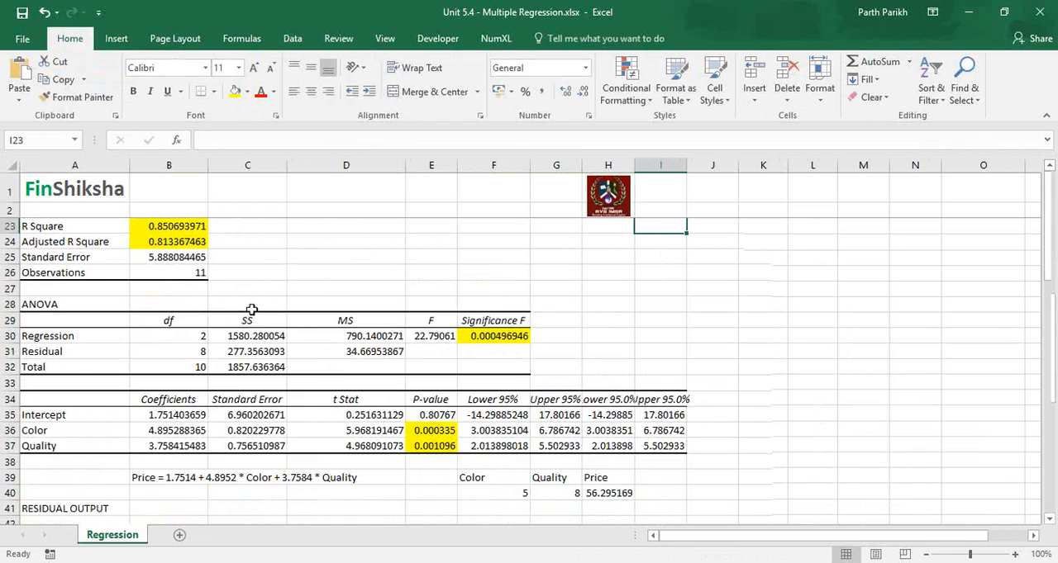
pyautogui.press('Down')
pyautogui.moveTo(181, 423); pyautogui.dragTo(343, 414)
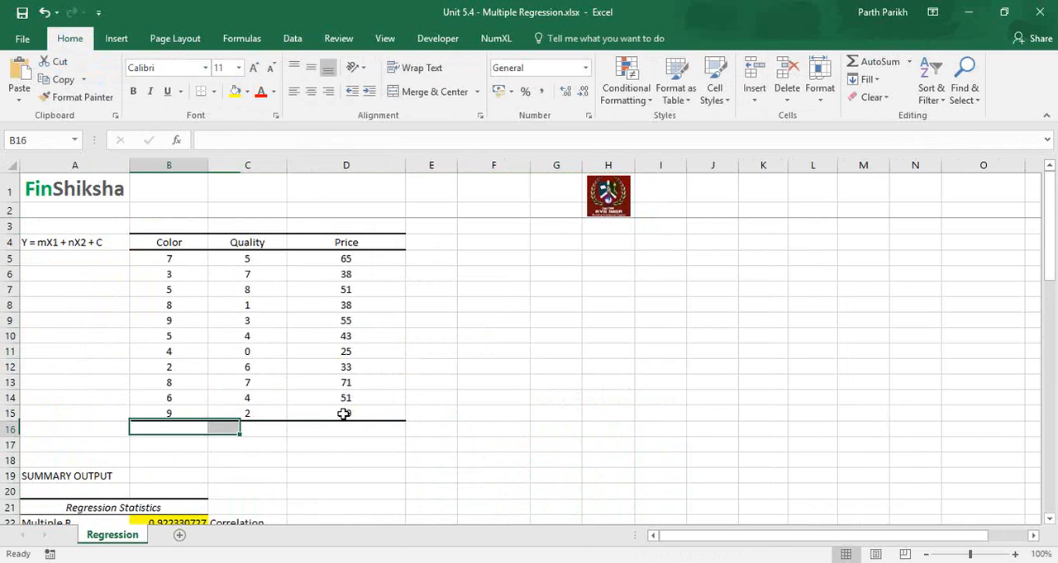
pyautogui.press('Down')
pyautogui.press('Down')
pyautogui.press('Down')
pyautogui.press('Down')
pyautogui.press('Down')
pyautogui.press('Down')
pyautogui.press('Down')
pyautogui.press('Down')
pyautogui.press('Down')
pyautogui.press('Down')
pyautogui.press('Down')
pyautogui.press('Down')
pyautogui.press('Down')
pyautogui.press('Down')
pyautogui.press('Down')
pyautogui.press('Down')
pyautogui.press('Down')
pyautogui.press('Down')
pyautogui.press('Down')
pyautogui.press('Down')
pyautogui.press('Right')
pyautogui.press('Right')
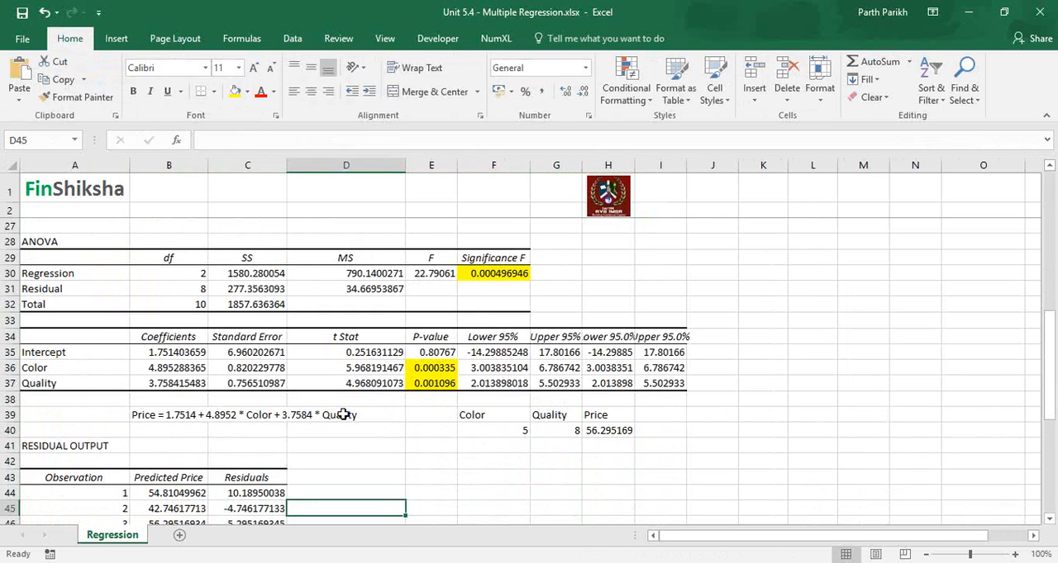
pyautogui.press('Right')
pyautogui.press('Right')
pyautogui.press('Up')
pyautogui.press('Up')
pyautogui.press('Up')
pyautogui.press('Up')
pyautogui.press('Up')
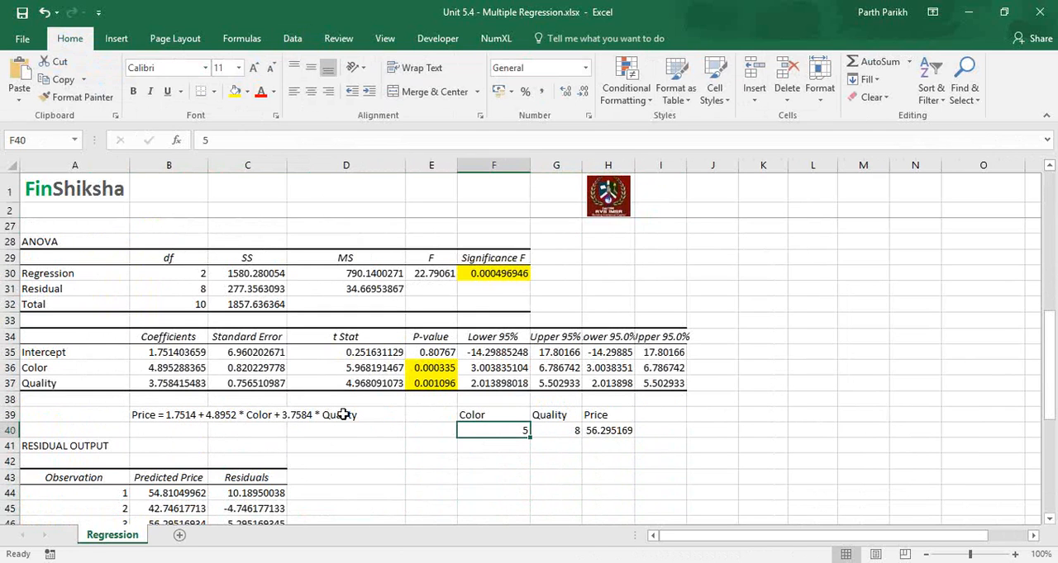
pyautogui.write('9')
pyautogui.press('Tab')
pyautogui.write('2')
pyautogui.press('Tab')
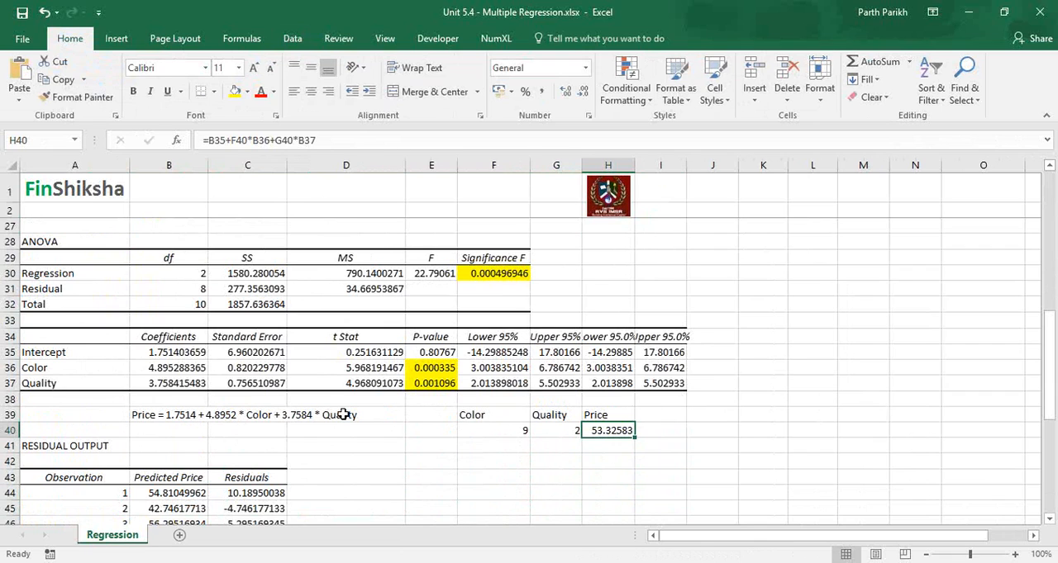
# Step: Check the predicted price for observation 11 in the Residual Output table
pyautogui.press('Left')
pyautogui.press('Left')
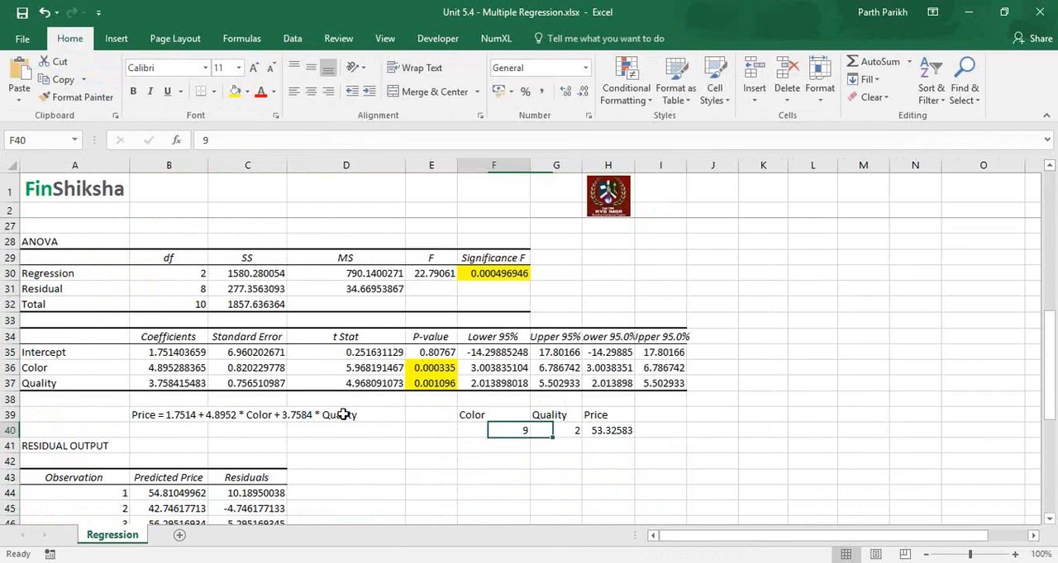
pyautogui.press('Down')
pyautogui.press('Home')
pyautogui.press('Down')
pyautogui.press('Down')
pyautogui.press('Down')
pyautogui.press('Down')
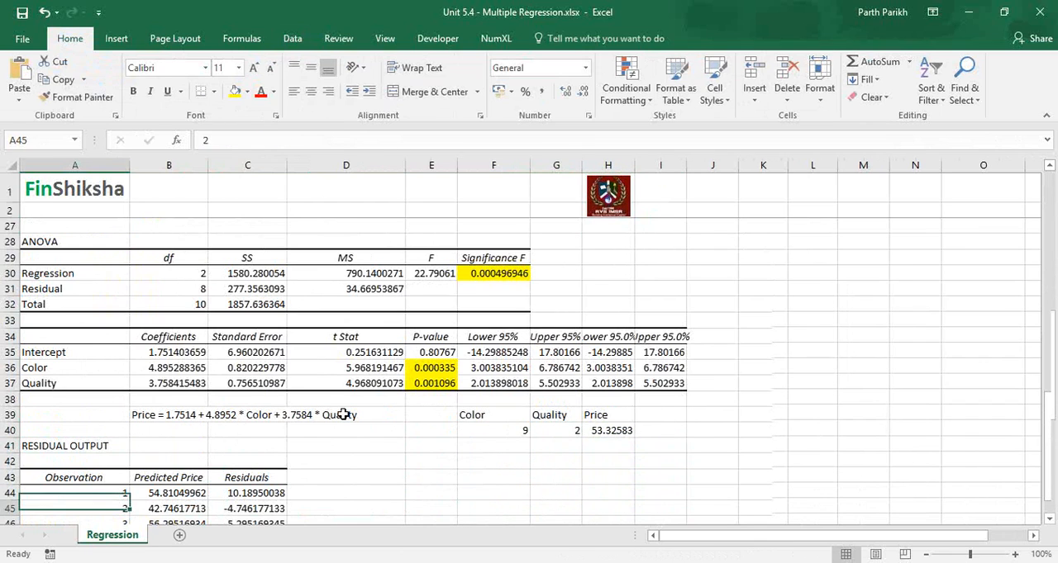
pyautogui.press('Down')
pyautogui.press('Down')
pyautogui.press('Down')
pyautogui.press('Down')
pyautogui.press('Down')
pyautogui.press('Down')
pyautogui.press('Down')
pyautogui.press('Down')
pyautogui.press('Down')
pyautogui.press('Down')
pyautogui.press('Down')
pyautogui.press('Down')
pyautogui.press('Down')
pyautogui.press('Down')
pyautogui.press('Up')
pyautogui.press('Up')
pyautogui.press('Up')
pyautogui.press('Up')
pyautogui.press('Up')
pyautogui.press('Right')
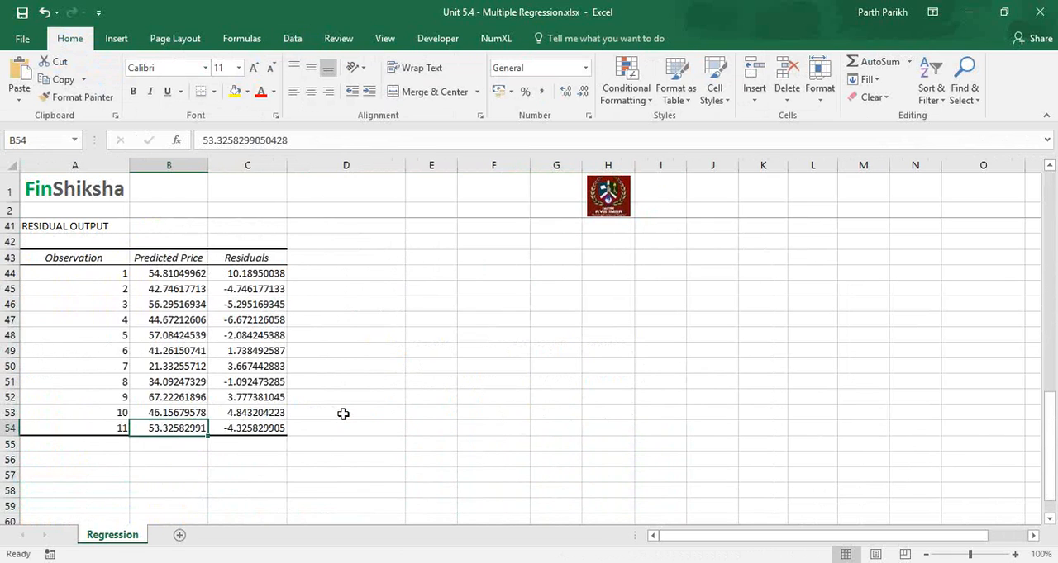
# Step: Copy the original Price values in D5:D15 and paste them as values into E44:E54 beside the residual output
pyautogui.press('Up')
pyautogui.press('Up')
pyautogui.press('Up')
pyautogui.press('Up')
pyautogui.press('Up')
pyautogui.press('Up')
pyautogui.press('Up')
pyautogui.press('Up')
pyautogui.press('Up')
pyautogui.press('Up')
pyautogui.press('Up')
pyautogui.press('Up')
pyautogui.press('Up')
pyautogui.press('Up')
pyautogui.press('Up')
pyautogui.press('Up')
pyautogui.press('Up')
pyautogui.press('Up')
pyautogui.press('Up')
pyautogui.press('Up')
pyautogui.press('Up')
pyautogui.press('Up')
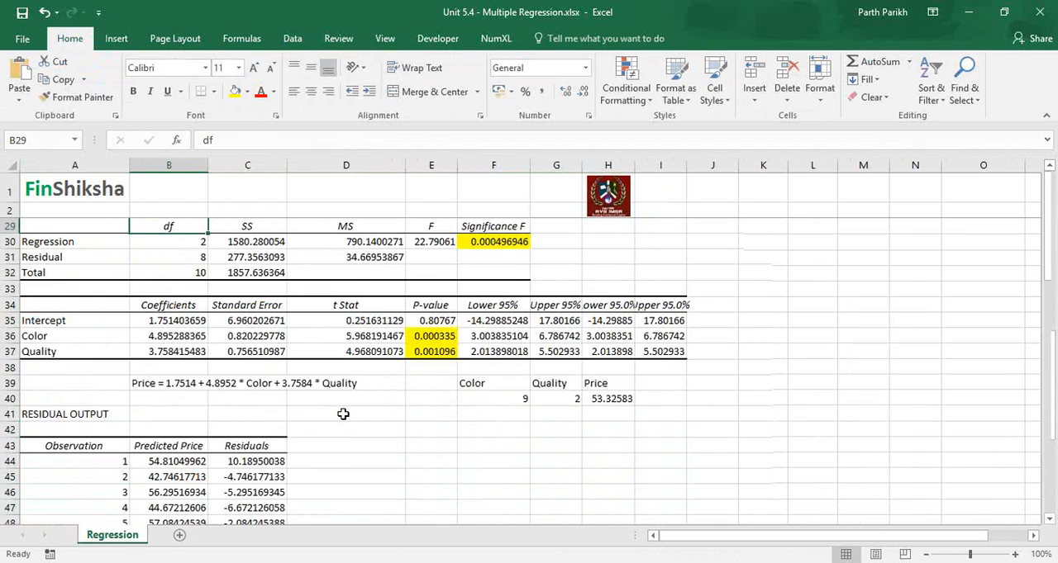
pyautogui.press('Up')
pyautogui.press('Up')
pyautogui.press('Up')
pyautogui.press('Up')
pyautogui.press('Up')
pyautogui.press('Up')
pyautogui.press('Up')
pyautogui.press('Up')
pyautogui.press('Up')
pyautogui.press('Up')
pyautogui.press('Up')
pyautogui.press('Up')
pyautogui.press('Up')
pyautogui.press('Up')
pyautogui.press('Up')
pyautogui.press('Up')
pyautogui.press('Up')
pyautogui.press('Up')
pyautogui.press('Up')
pyautogui.press('Up')
pyautogui.moveTo(337, 260); pyautogui.dragTo(330, 409)
pyautogui.hotkey('ctrl', 'c')
pyautogui.press('Down')
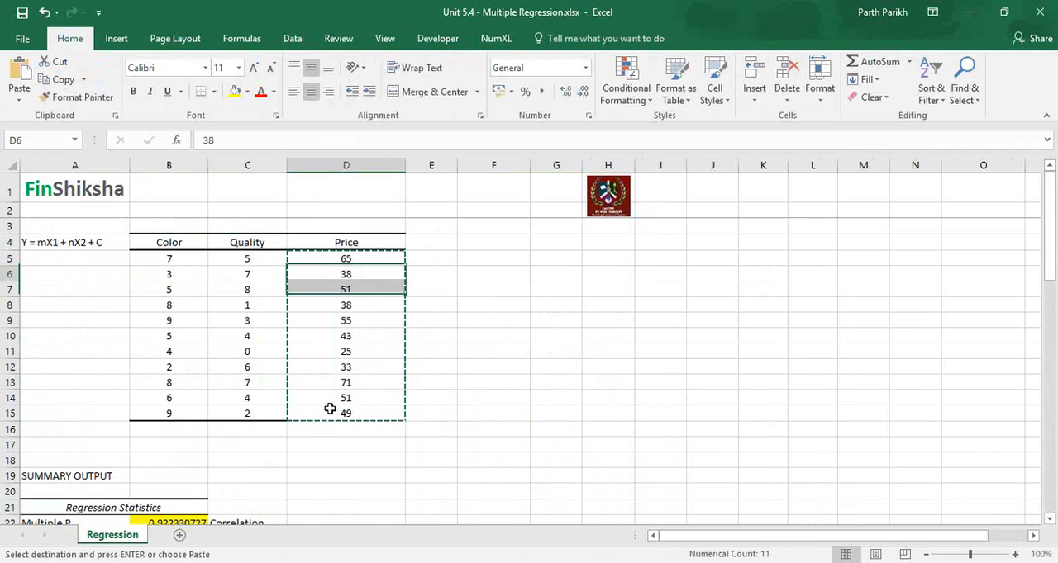
pyautogui.press('Down')
pyautogui.press('Down')
pyautogui.press('Down')
pyautogui.press('Down')
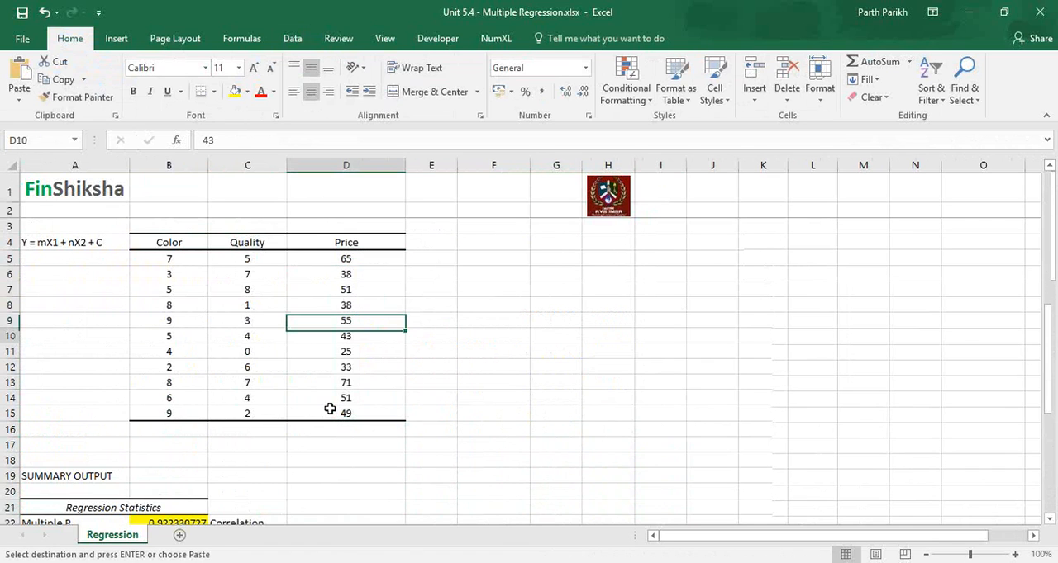
pyautogui.press('Down')
pyautogui.press('Down')
pyautogui.press('Down')
pyautogui.press('Down')
pyautogui.press('Down')
pyautogui.press('Down')
pyautogui.press('Down')
pyautogui.press('Down')
pyautogui.press('Down')
pyautogui.press('Down')
pyautogui.press('Down')
pyautogui.press('Down')
pyautogui.press('Down')
pyautogui.press('Down')
pyautogui.press('Down')
pyautogui.press('Down')
pyautogui.press('Down')
pyautogui.press('Down')
pyautogui.press('Down')
pyautogui.press('Down')
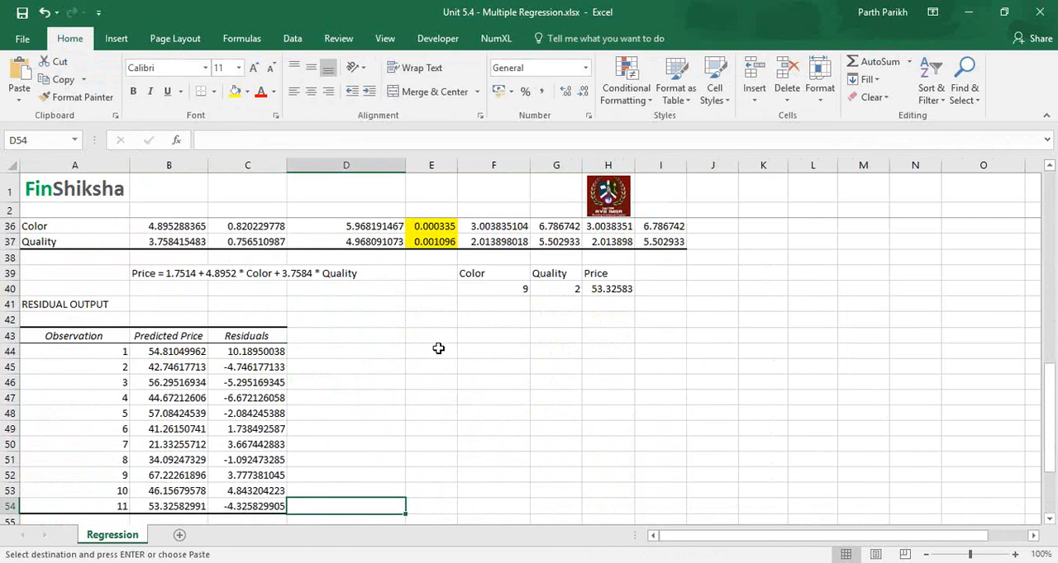
pyautogui.click(438, 350)
pyautogui.rightClick(438, 350)
pyautogui.click(449, 263)
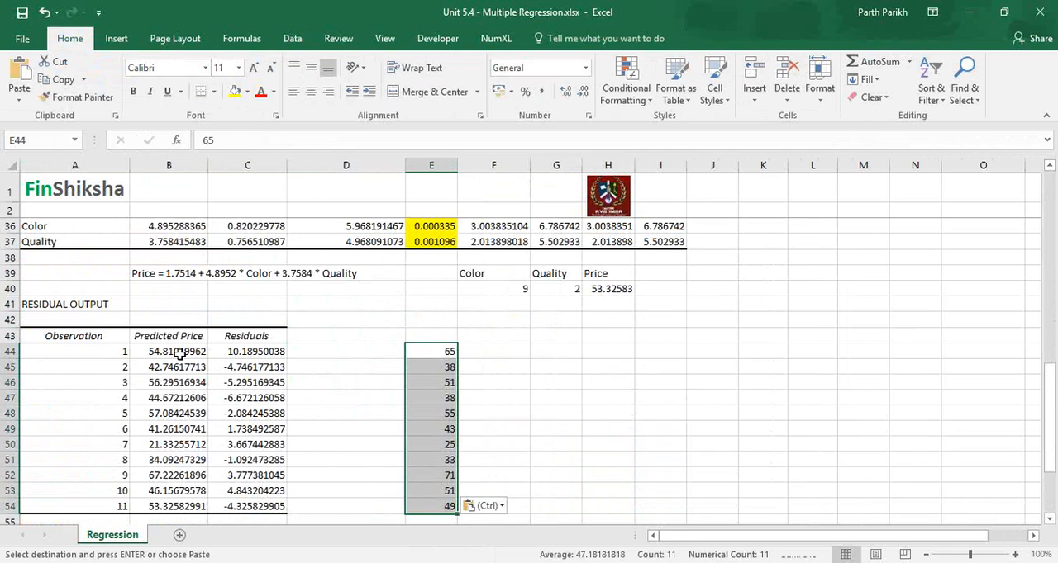
# Step: Calculate the first observation's residual in D44 with the formula =E44-B44
pyautogui.click(179, 354)
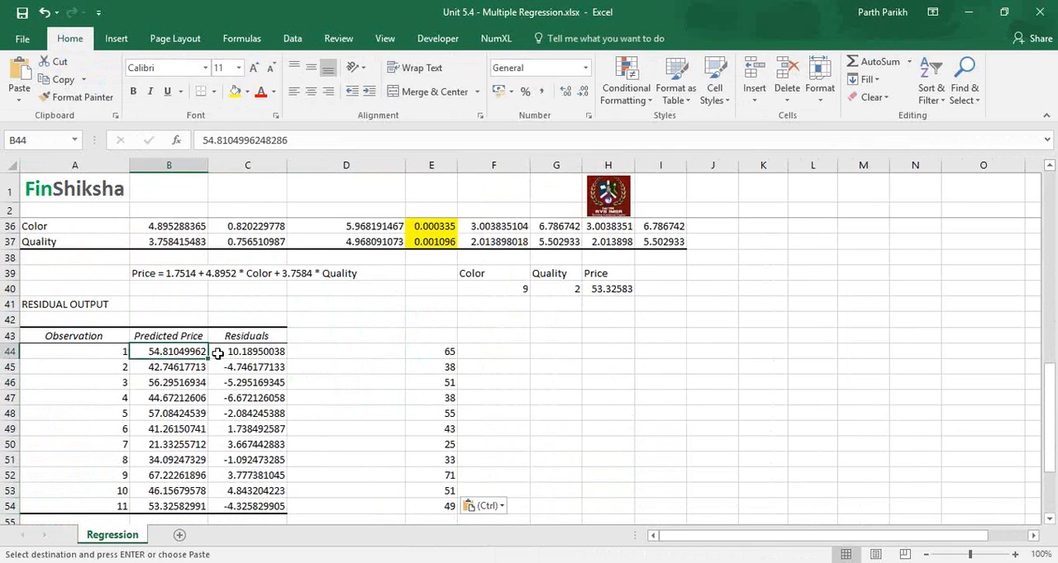
pyautogui.click(228, 353)
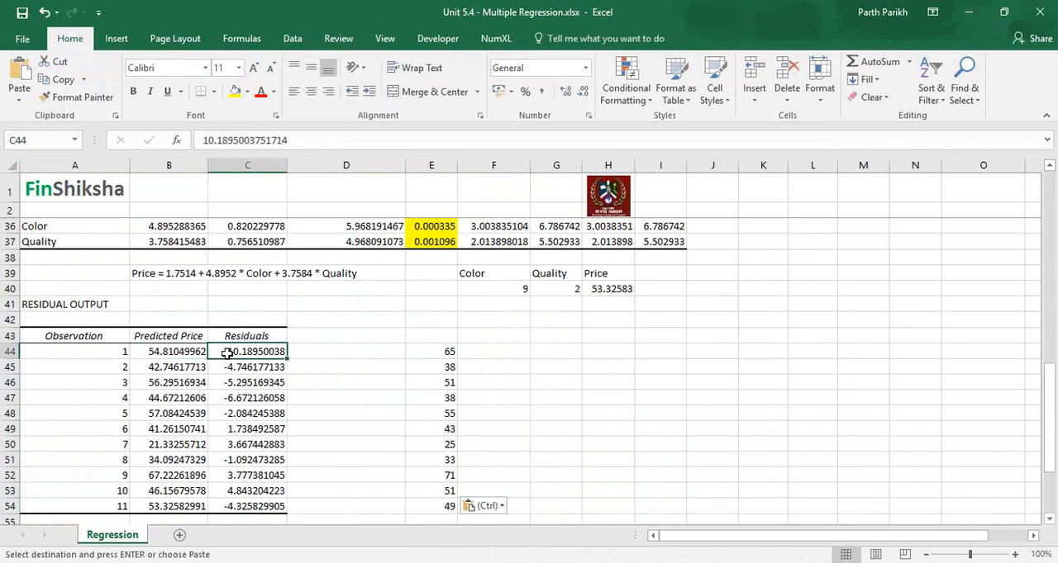
pyautogui.click(341, 353)
pyautogui.write('=')
pyautogui.press('Left')
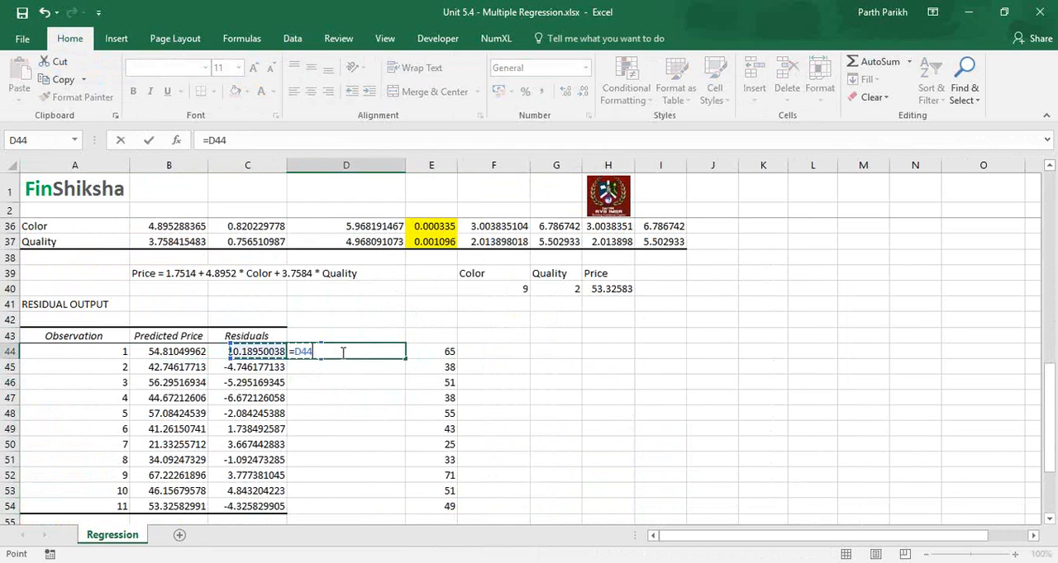
pyautogui.press('Right')
pyautogui.press('Right')
pyautogui.press('Left')
pyautogui.write('-')
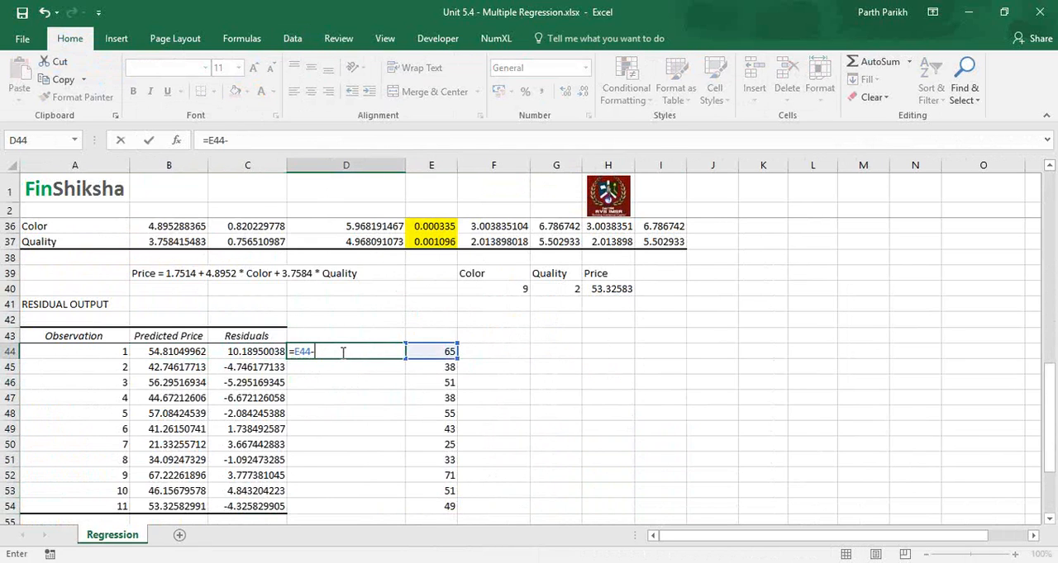
pyautogui.press('Left')
pyautogui.press('Left')
pyautogui.press('Return')
# Step: Fill the residual formula from D44 down to D54 for all observations
pyautogui.click(341, 352)
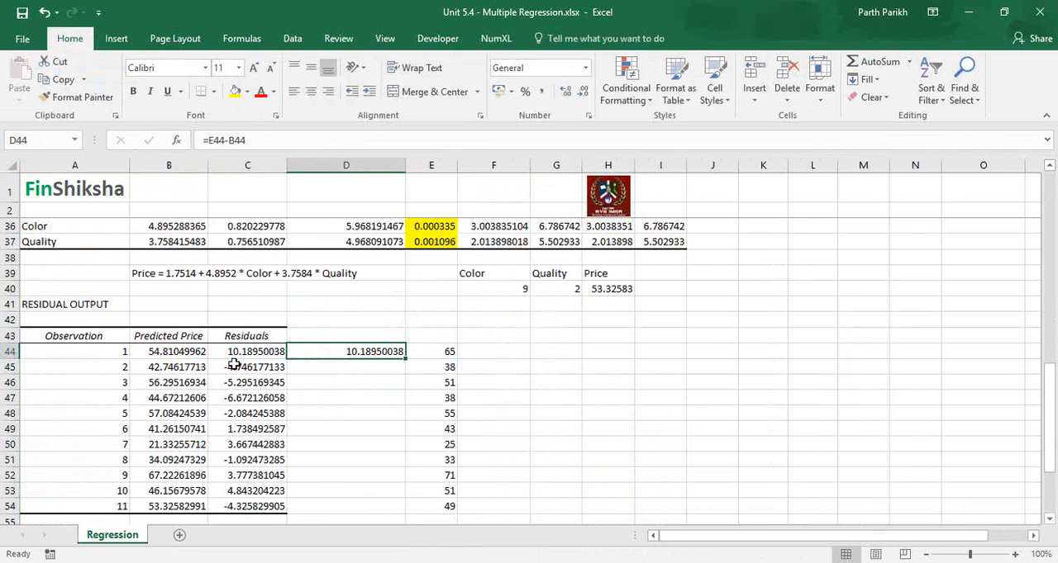
pyautogui.doubleClick(405, 358)
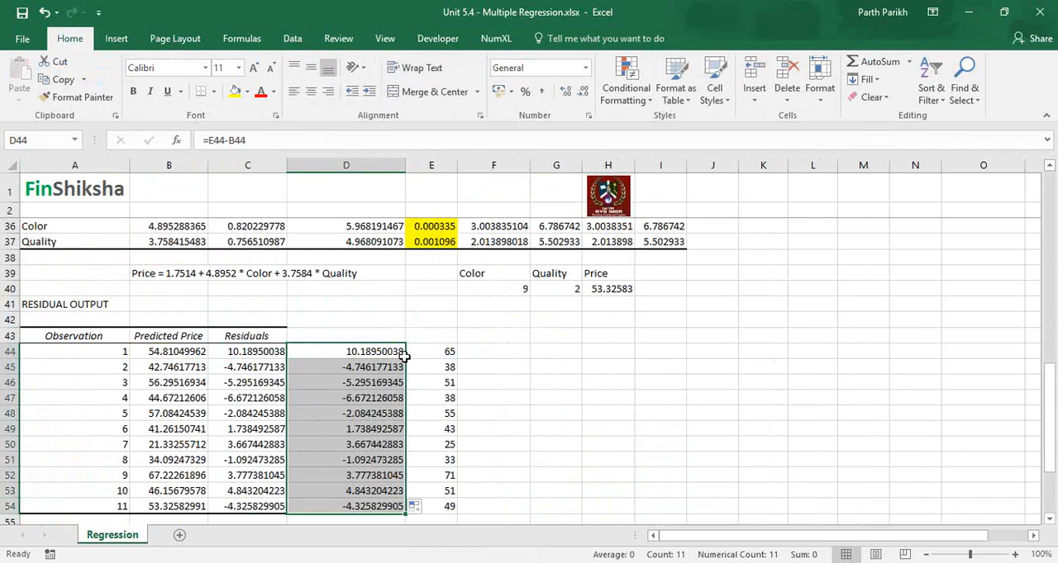
pyautogui.click(404, 355)
pyautogui.press('Down')
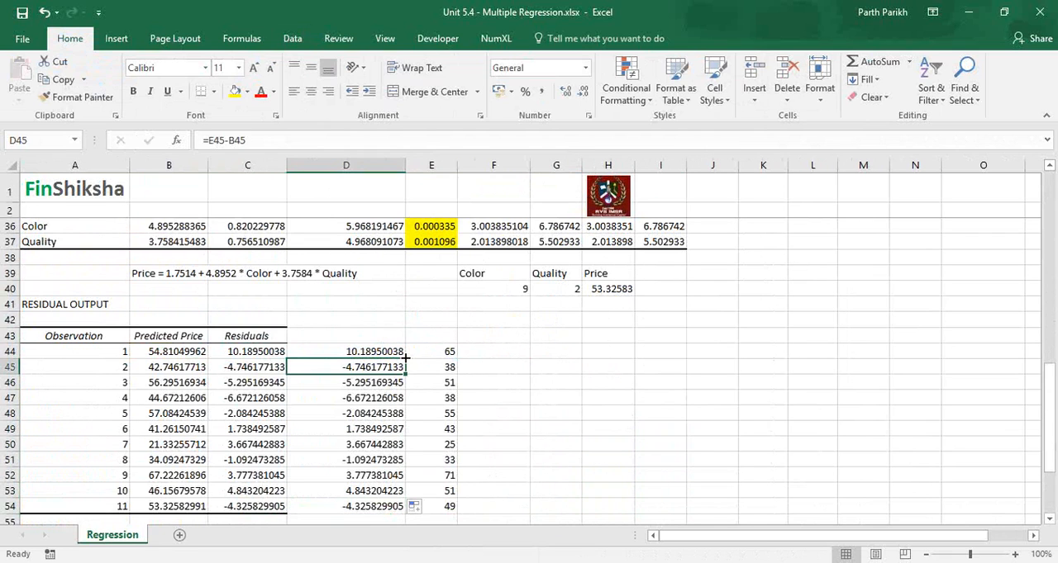
# Step: Review the Multiple R, R Square and Adjusted R Square values in the regression statistics
pyautogui.press('Up')
pyautogui.press('Up')
pyautogui.press('Up')
pyautogui.press('Up')
pyautogui.press('Up')
pyautogui.press('Up')
pyautogui.press('Up')
pyautogui.press('Up')
pyautogui.press('Up')
pyautogui.press('Up')
pyautogui.press('Up')
pyautogui.press('Up')
pyautogui.press('Up')
pyautogui.press('Up')
pyautogui.press('Up')
pyautogui.press('Up')
pyautogui.press('Up')
pyautogui.press('Up')
pyautogui.press('Up')
pyautogui.press('Up')
pyautogui.press('Up')
pyautogui.press('Up')
pyautogui.press('Up')
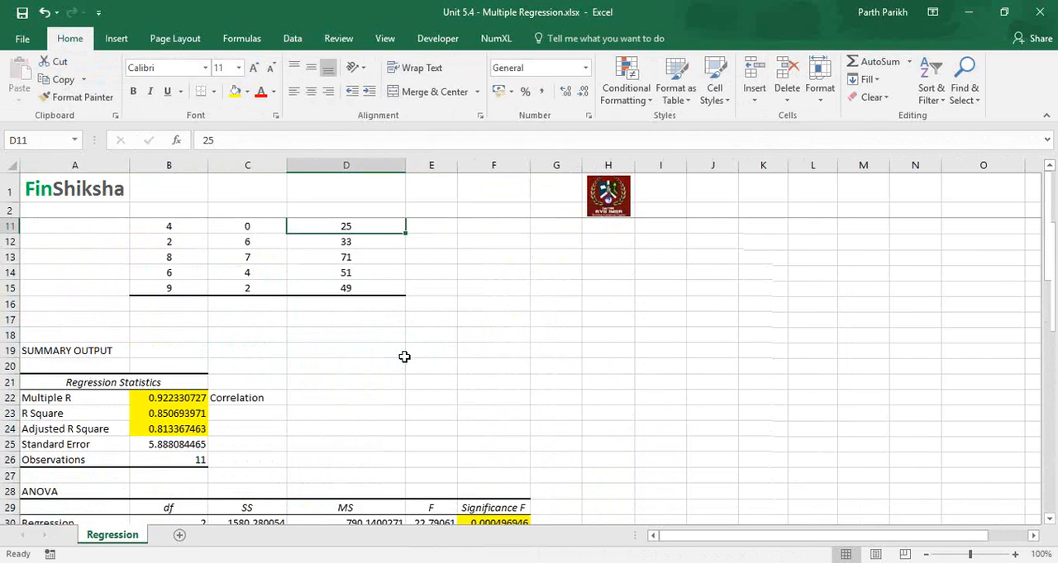
pyautogui.press('Up')
pyautogui.press('Up')
pyautogui.press('Up')
pyautogui.press('Up')
pyautogui.press('Up')
pyautogui.press('Up')
pyautogui.press('Up')
pyautogui.press('Up')
pyautogui.press('Up')
pyautogui.press('Down')
pyautogui.press('Down')
pyautogui.press('Down')
pyautogui.press('Down')
pyautogui.press('Down')
pyautogui.press('Down')
pyautogui.press('Down')
pyautogui.press('Down')
pyautogui.press('Down')
pyautogui.press('Down')
pyautogui.press('Down')
pyautogui.press('Down')
pyautogui.press('Down')
pyautogui.press('Down')
pyautogui.press('Down')
pyautogui.press('Down')
pyautogui.press('Down')
pyautogui.press('Down')
pyautogui.press('Down')
pyautogui.press('Down')
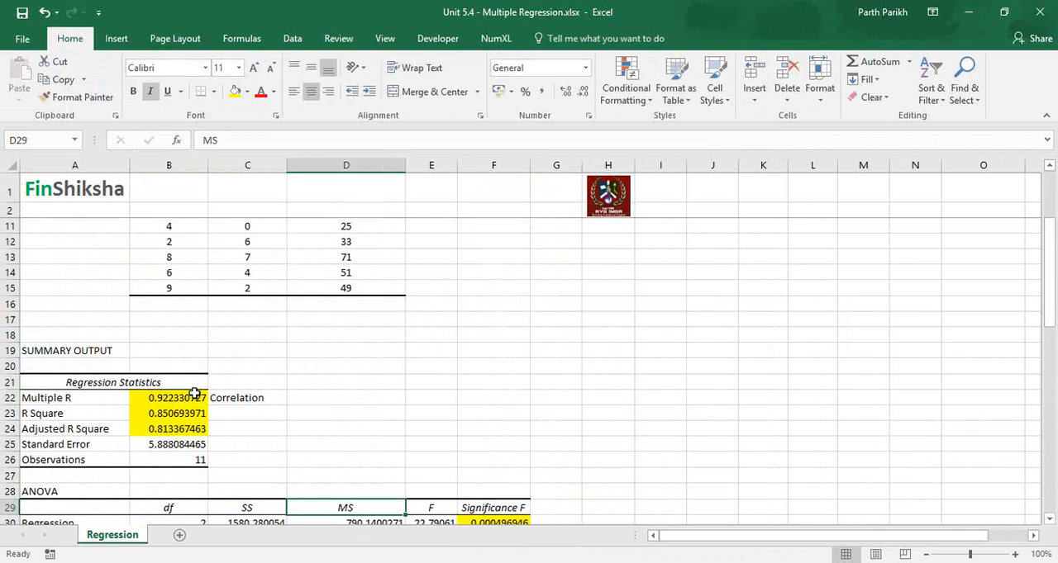
pyautogui.click(195, 393)
pyautogui.press('Down')
pyautogui.press('Down')
pyautogui.press('Up')
pyautogui.press('Down')
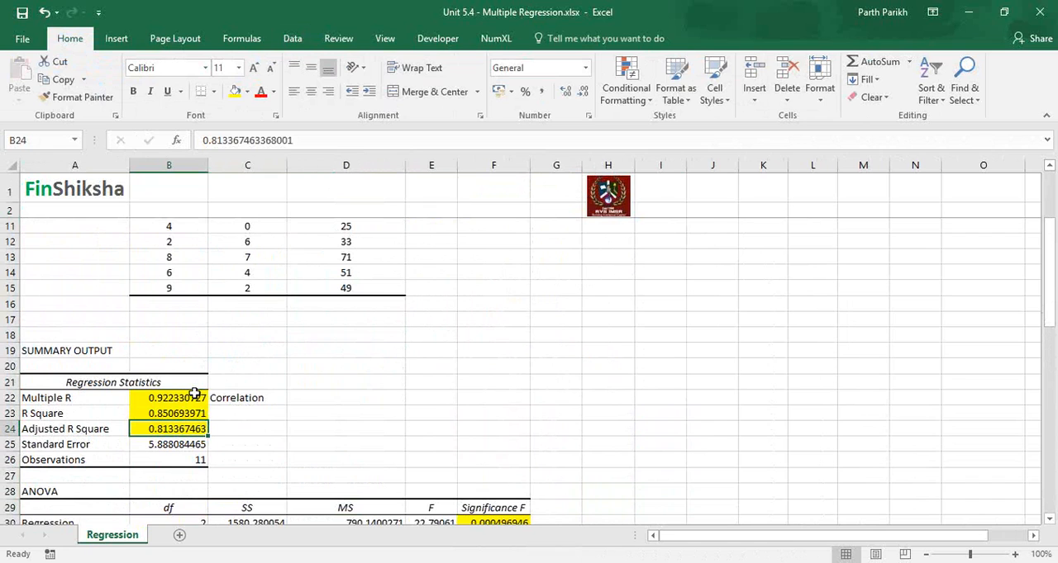
# Step: Enter the example values 0.899 in C23 beside R Square and 0.68 in C24 beside Adjusted R Square
pyautogui.press('Up')
pyautogui.press('Right')
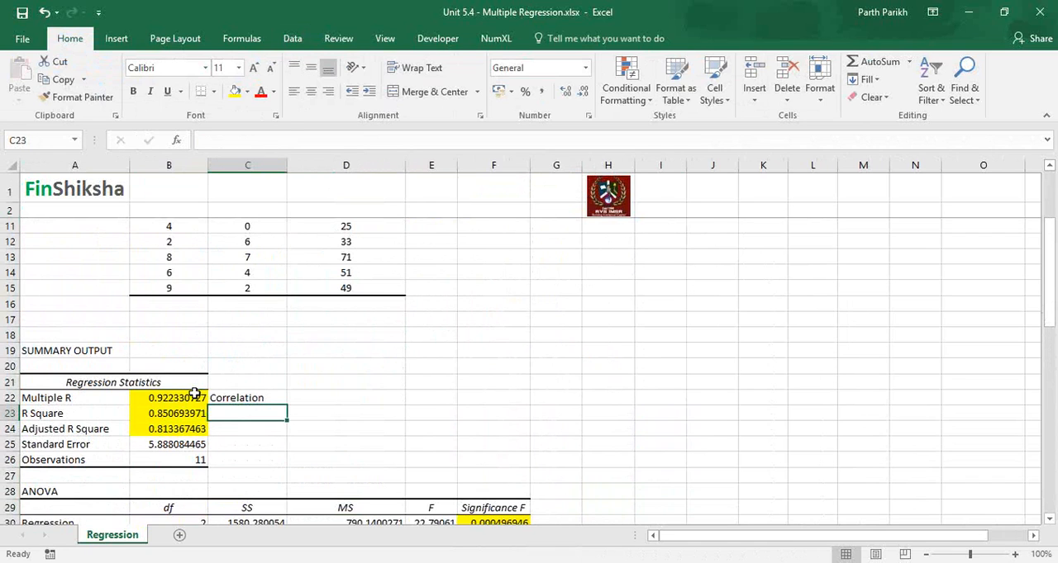
pyautogui.write('0.89')
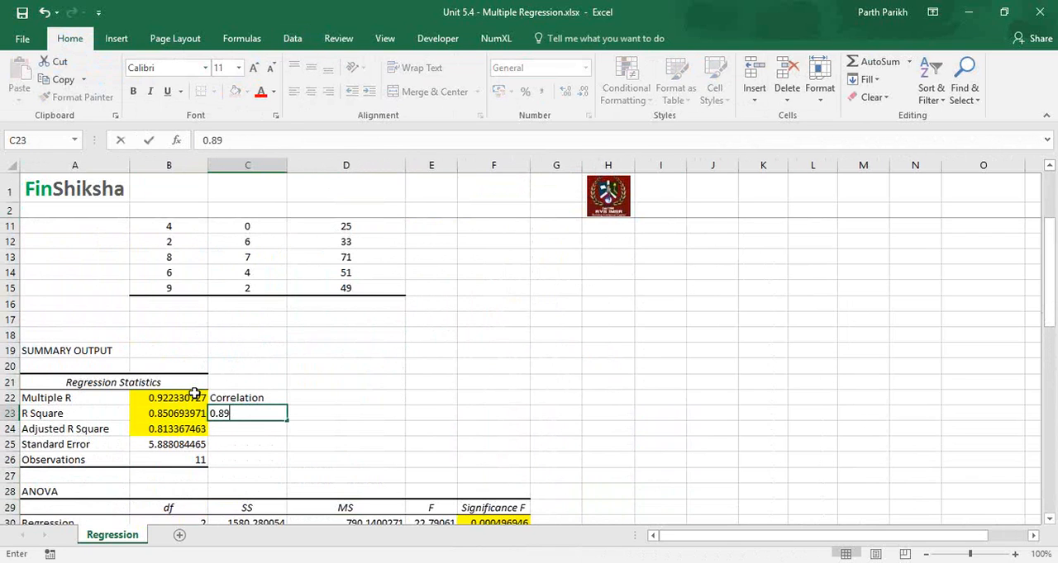
pyautogui.write('9')
pyautogui.press('Return')
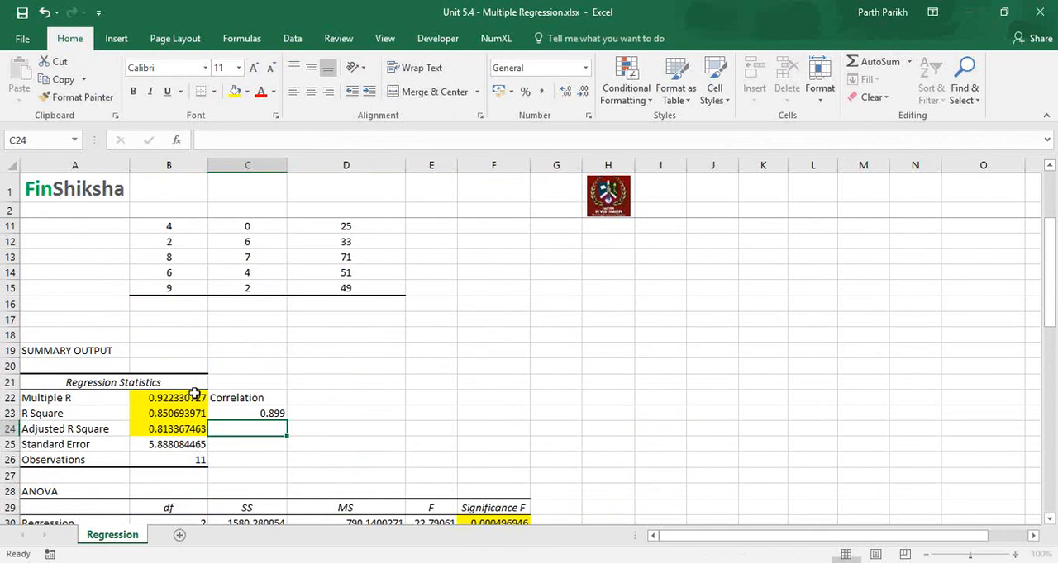
pyautogui.write('0.68')
pyautogui.press('Return')
# Step: Undo the example entry in C24 and clear the one in C23
pyautogui.hotkey('ctrl', 'z')
pyautogui.press('Up')
pyautogui.press('Delete')
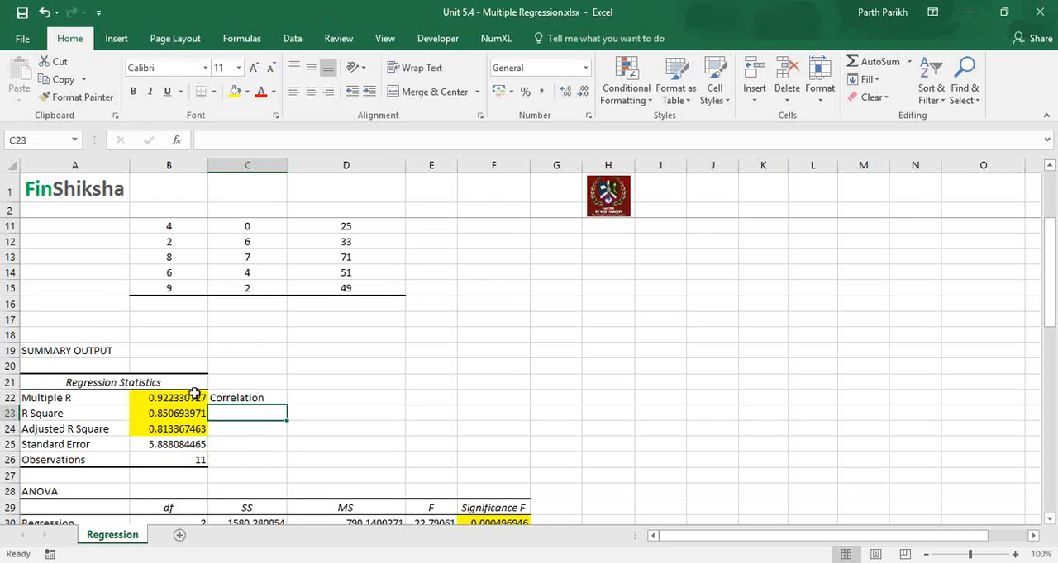
pyautogui.press('Return')
pyautogui.press('Return')
pyautogui.press('Return')
pyautogui.press('Return')
pyautogui.press('Return')
pyautogui.press('Return')
pyautogui.press('Return')
pyautogui.press('Return')
pyautogui.press('Return')
pyautogui.press('Return')
pyautogui.press('Return')
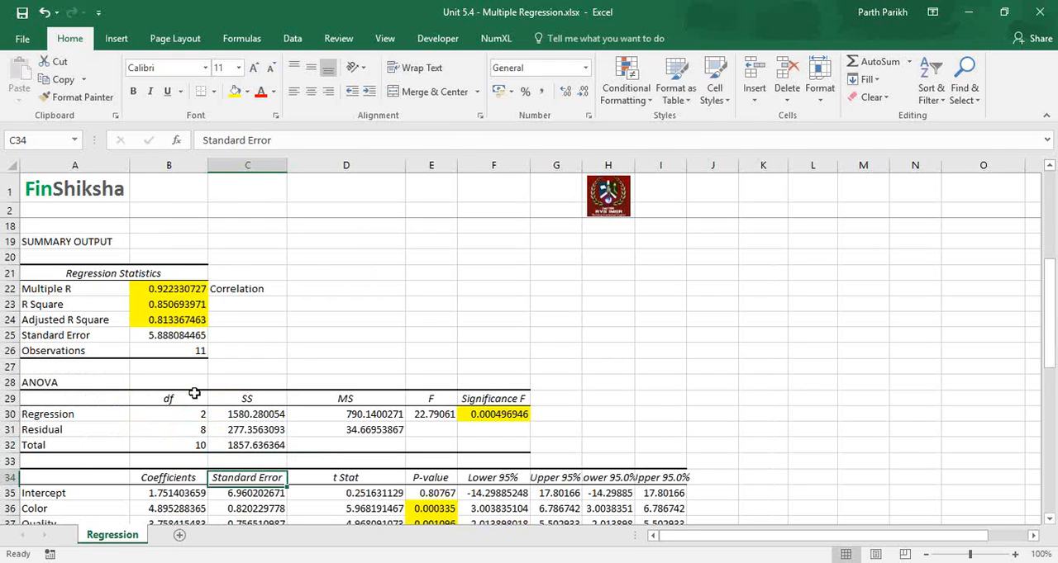
# Step: Examine the Significance F value of the regression in cell F30 of the ANOVA table
pyautogui.press('Up')
pyautogui.press('Up')
pyautogui.press('Up')
pyautogui.press('Right')
pyautogui.press('Up')
pyautogui.press('Right')
pyautogui.press('Right')
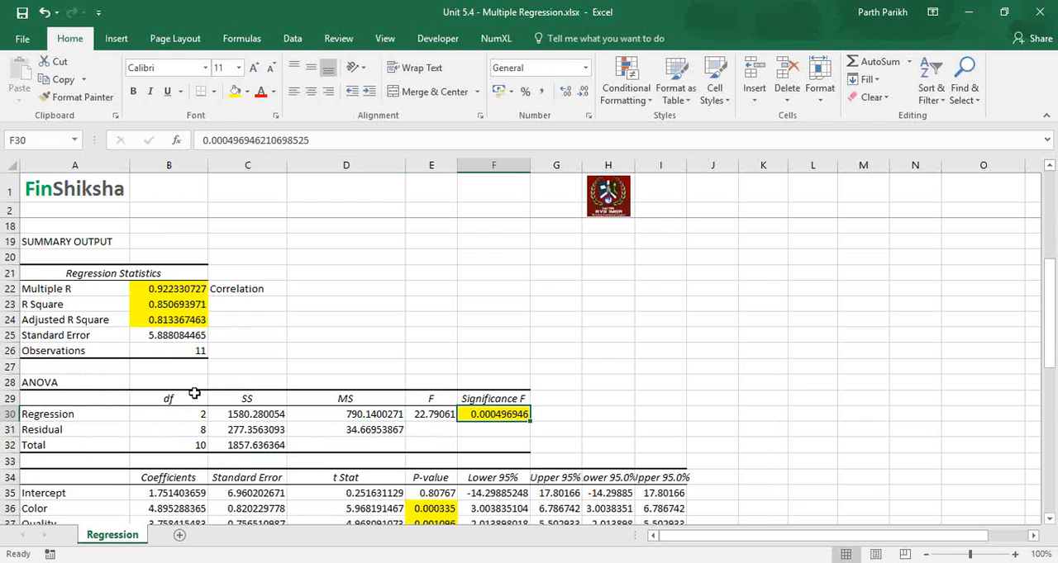
# Step: Review the P-values of the Color and Quality coefficients, ending on the Color P-value in E36
pyautogui.press('Down')
pyautogui.press('Down')
pyautogui.press('Down')
pyautogui.press('Down')
pyautogui.press('Down')
pyautogui.press('Down')
pyautogui.press('Down')
pyautogui.press('Down')
pyautogui.press('Down')
pyautogui.press('Down')
pyautogui.press('Down')
pyautogui.press('Down')
pyautogui.press('Down')
pyautogui.press('Up')
pyautogui.press('Up')
pyautogui.press('Up')
pyautogui.press('Up')
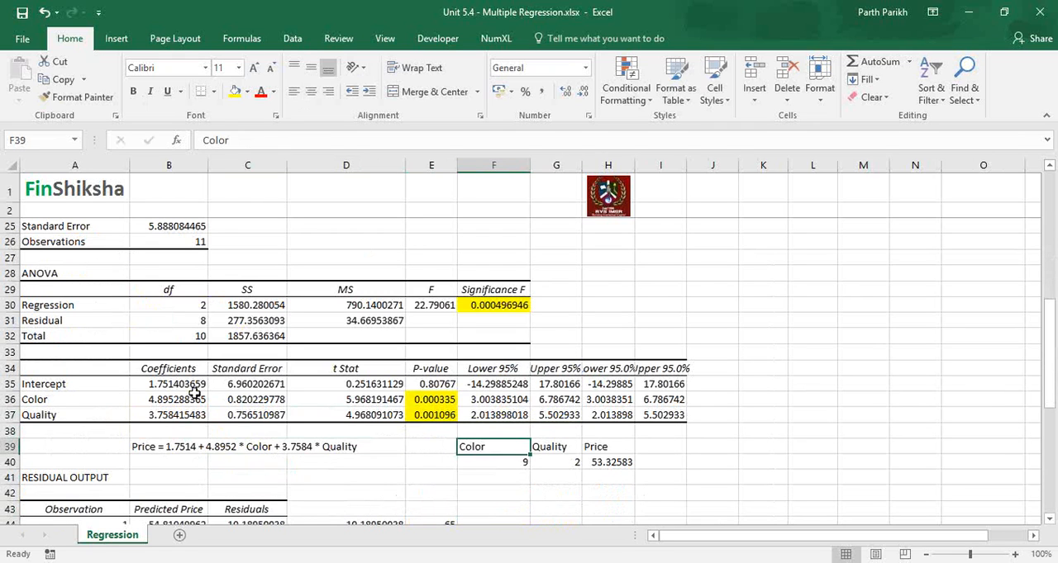
pyautogui.press('Up')
pyautogui.press('Up')
pyautogui.press('Up')
pyautogui.press('Left')
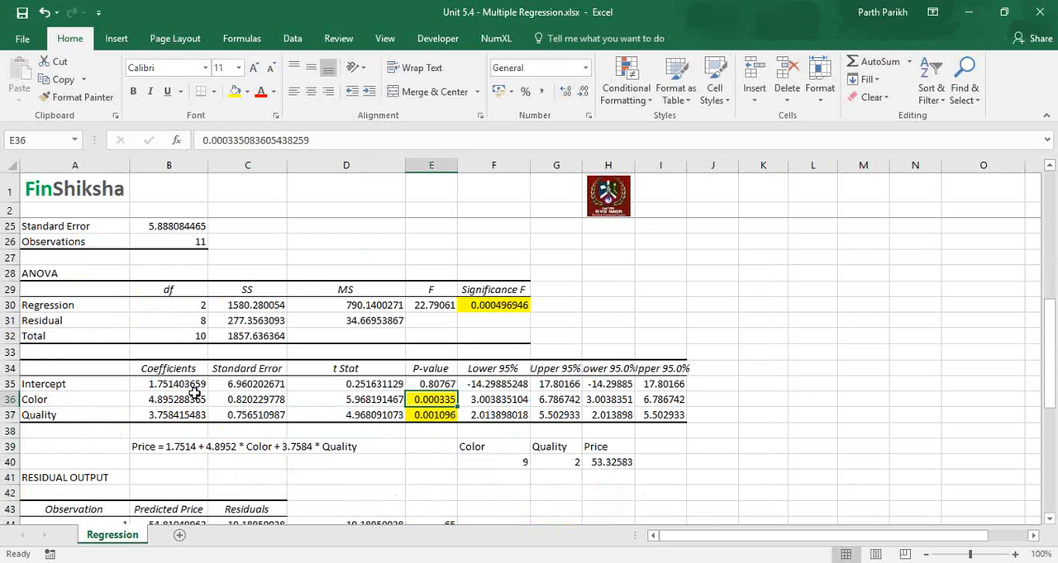
# Step: Try an example P-value of 0.78 for Color in E36 and undo that entry
pyautogui.write('0.')
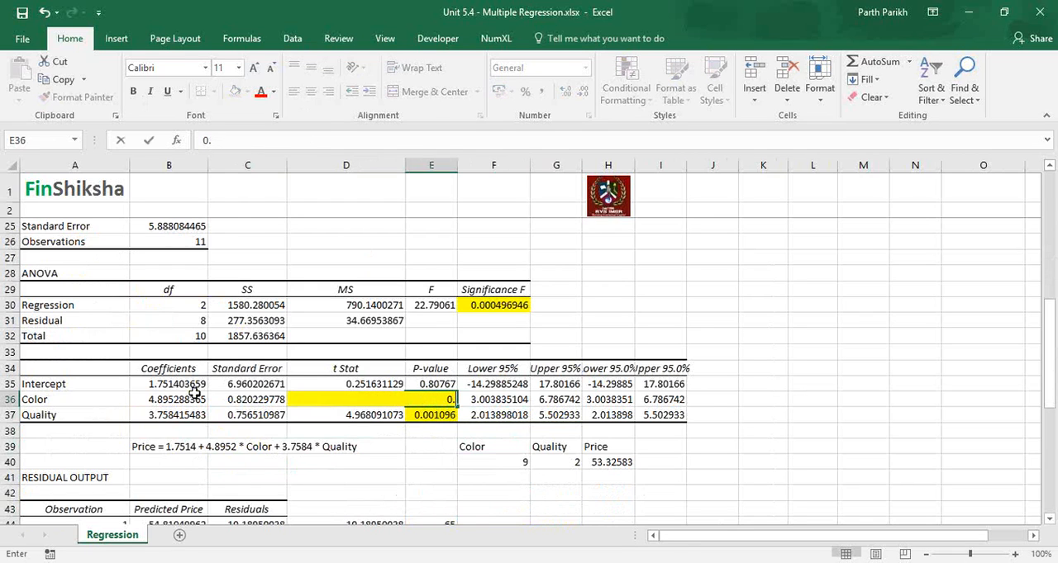
pyautogui.write('78')
pyautogui.press('Return')
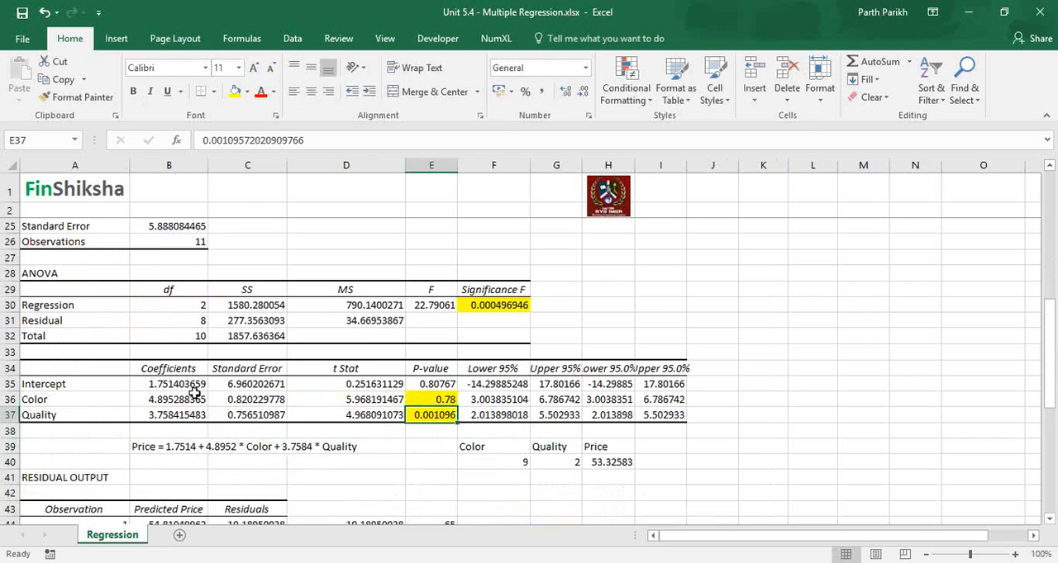
pyautogui.hotkey('ctrl', 'z')
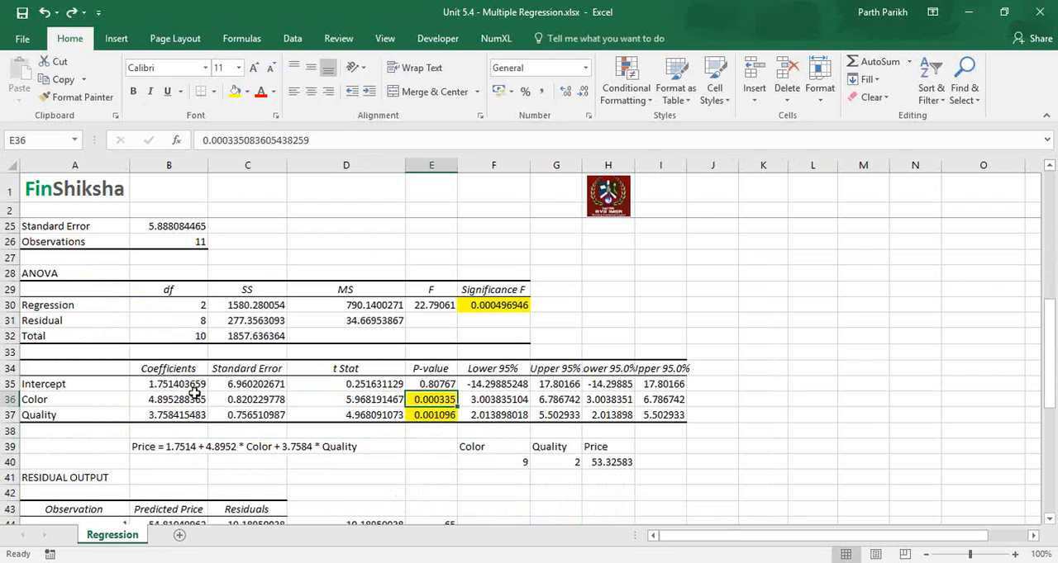
# Step: Review the residual output against the calculated residuals in column D, ending on the first observation's residual in C44
pyautogui.press('Down')
pyautogui.press('Down')
pyautogui.press('Down')
pyautogui.press('Down')
pyautogui.press('Down')
pyautogui.press('Down')
pyautogui.press('Down')
pyautogui.press('Down')
pyautogui.press('Down')
pyautogui.press('Down')
pyautogui.press('Down')
pyautogui.press('Down')
pyautogui.press('Down')
pyautogui.press('Down')
pyautogui.press('Down')
pyautogui.press('Down')
pyautogui.press('Down')
pyautogui.press('Down')
pyautogui.press('Down')
pyautogui.press('Down')
pyautogui.press('Down')
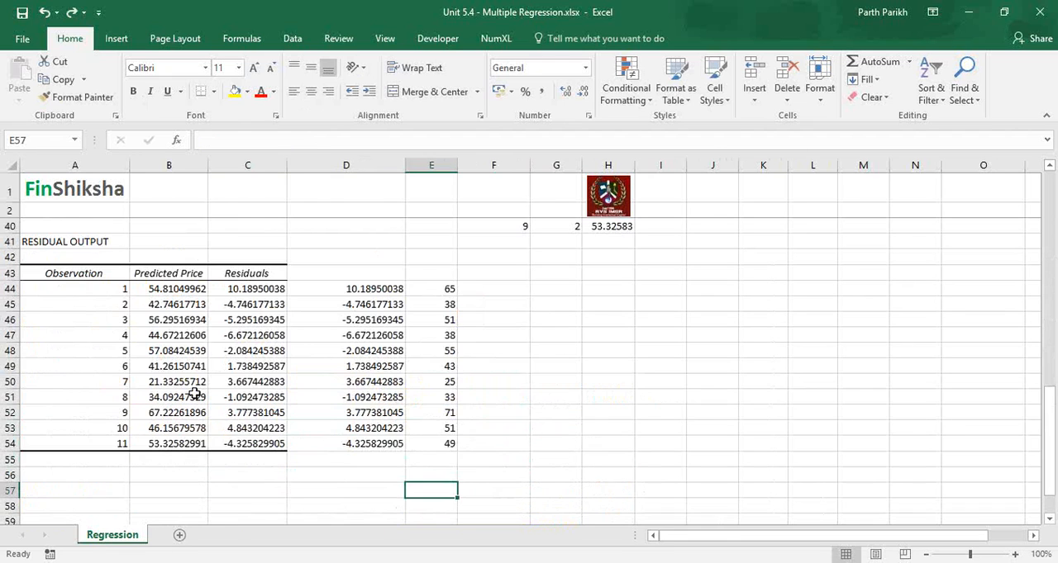
pyautogui.press('Up')
pyautogui.press('Up')
pyautogui.press('Up')
pyautogui.press('Left')
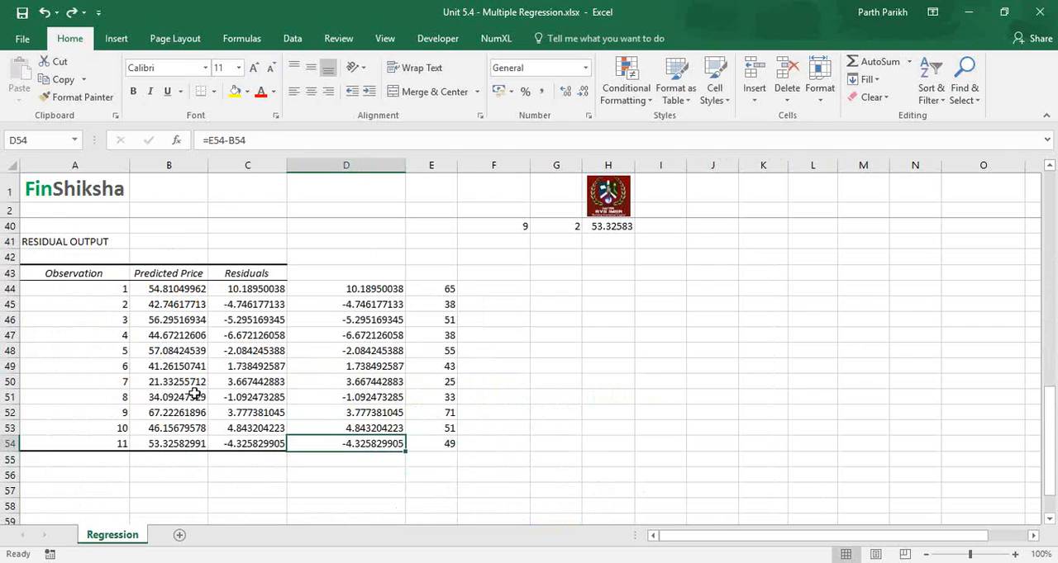
pyautogui.click(250, 290)
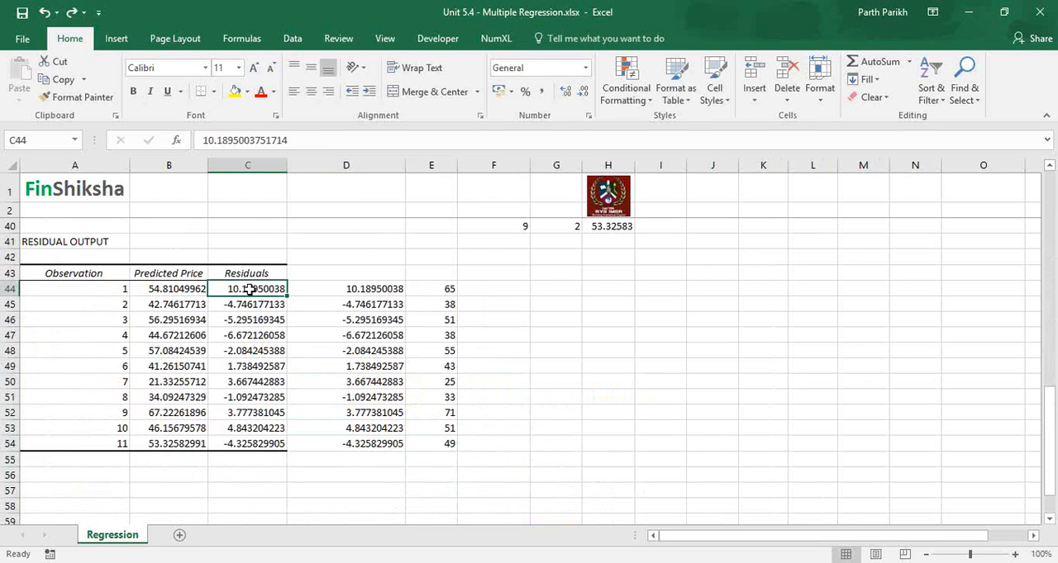